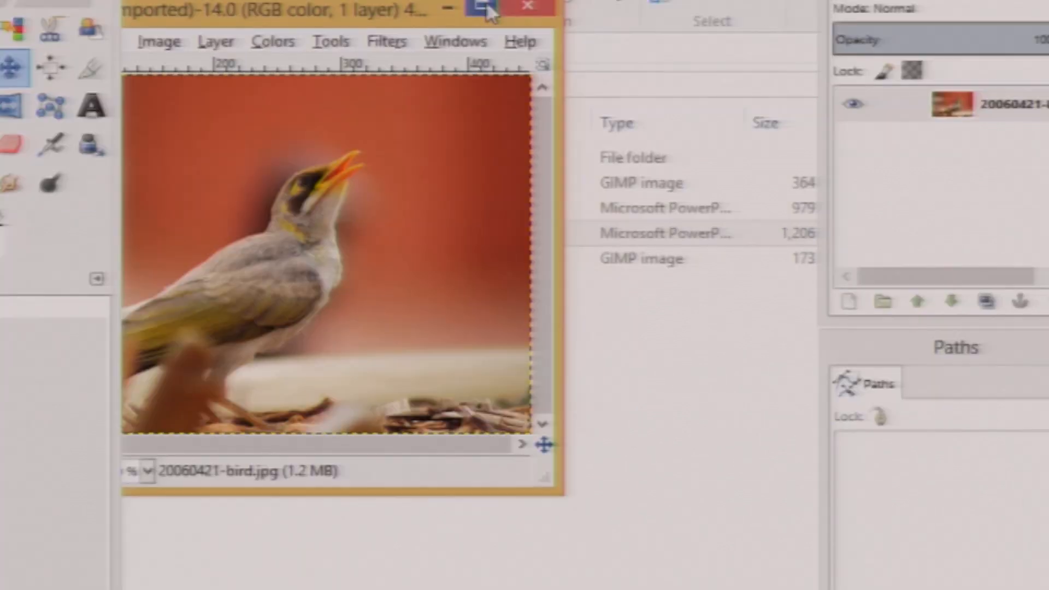
# Add a layer mask initialized to White (full opacity) to the bird photo layer
pyautogui.click(546, 90)
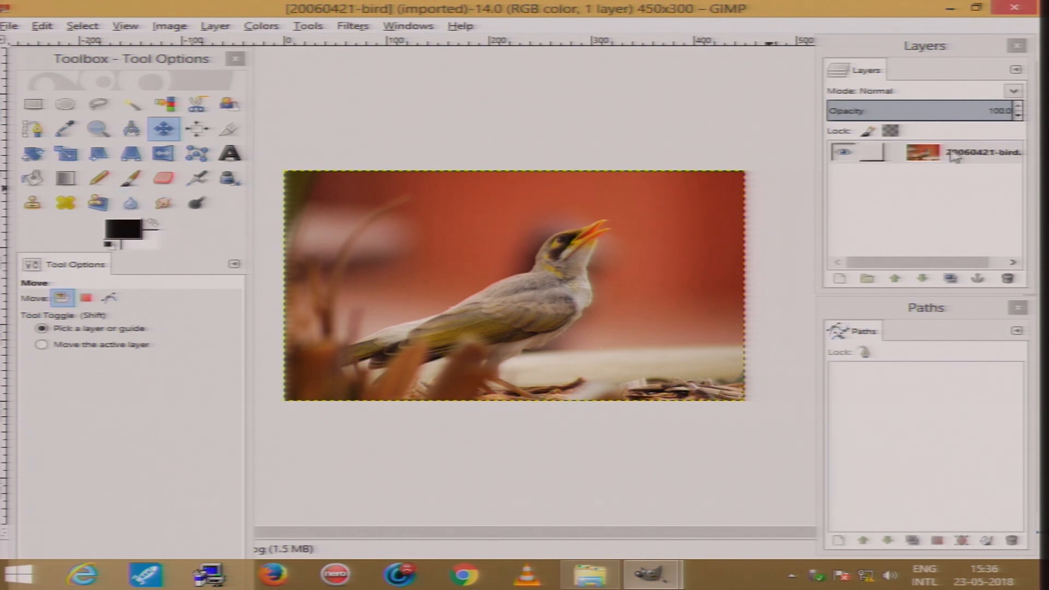
pyautogui.click(987, 158)
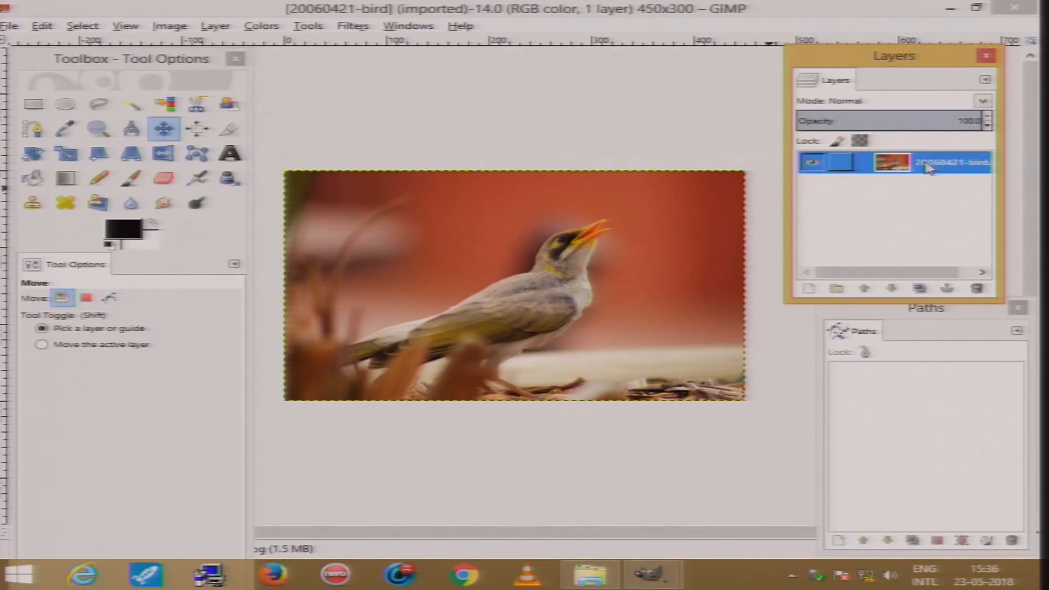
pyautogui.rightClick(799, 285)
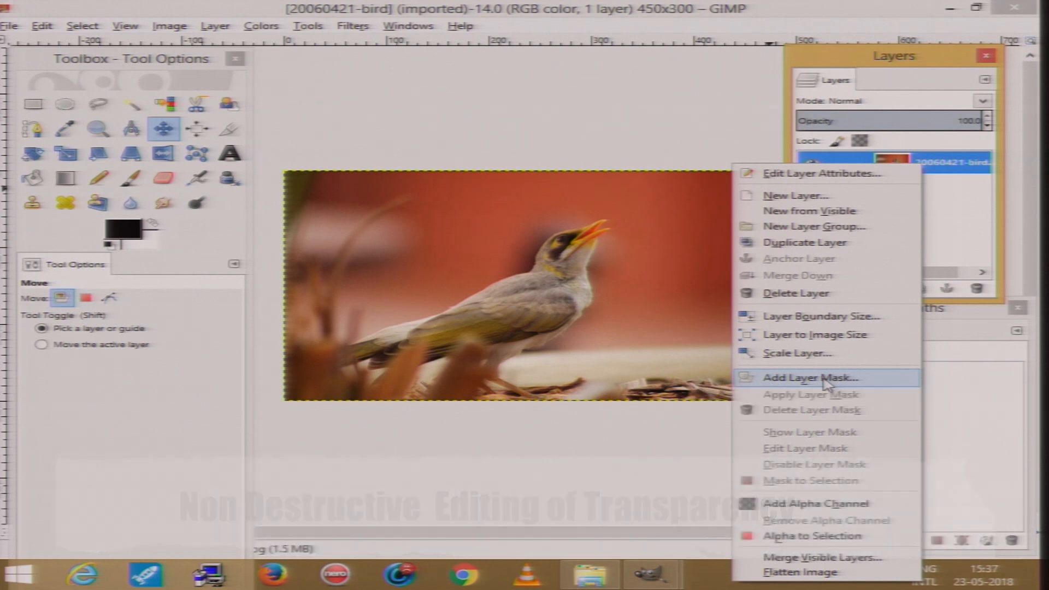
pyautogui.click(826, 380)
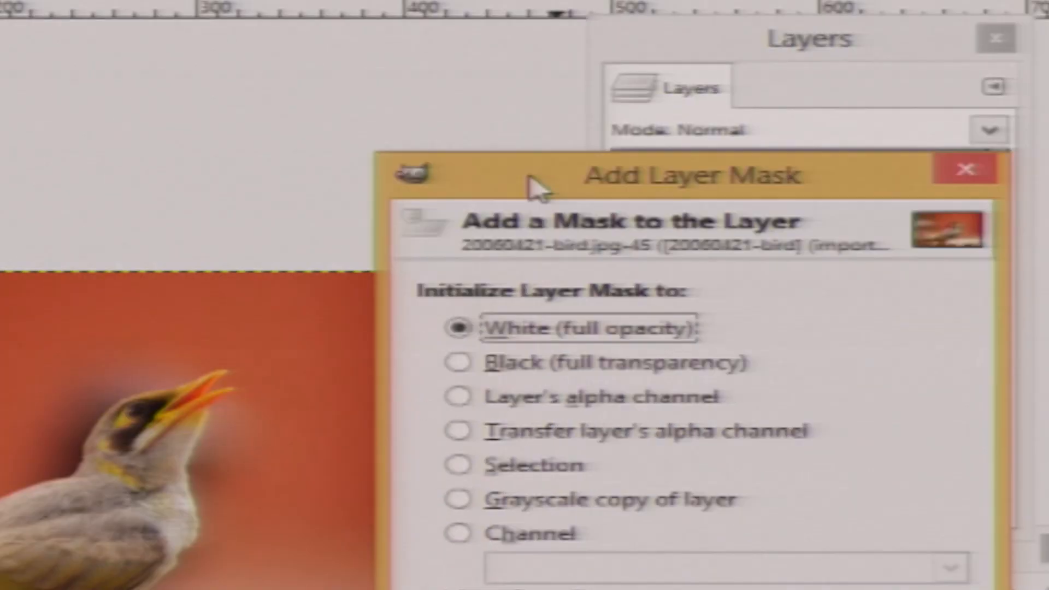
pyautogui.moveTo(538, 188); pyautogui.dragTo(535, 30)
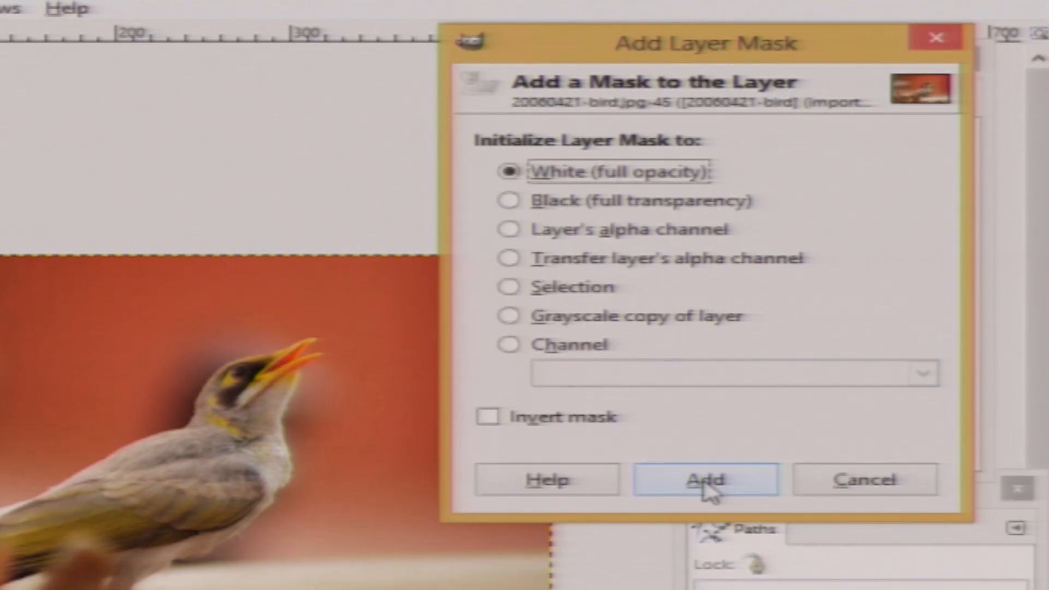
pyautogui.click(706, 481)
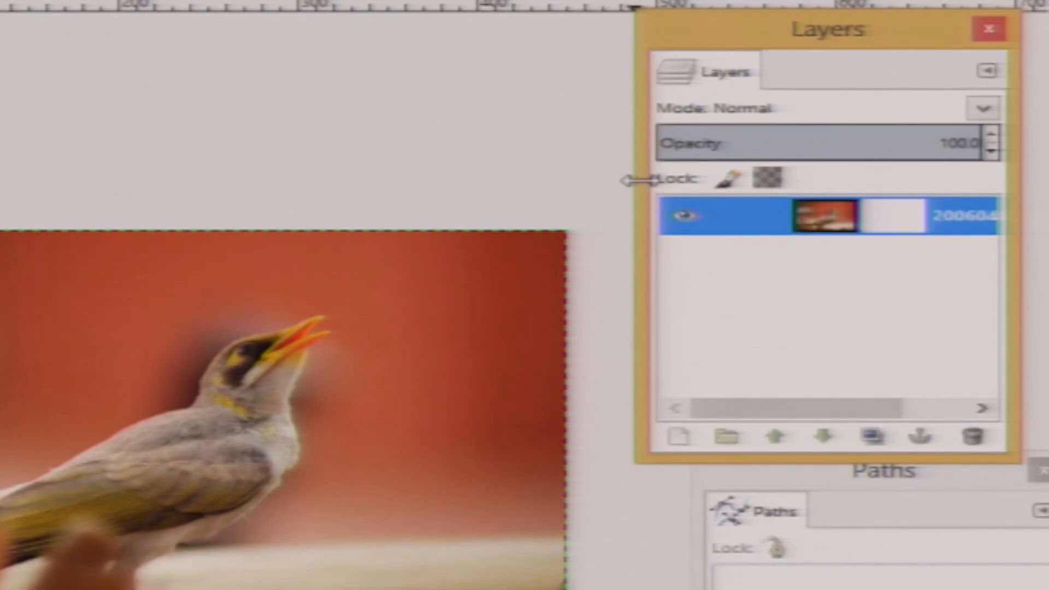
# Switch to the Paintbrush tool and enlarge the brush to size 81
pyautogui.moveTo(786, 142); pyautogui.dragTo(726, 142)
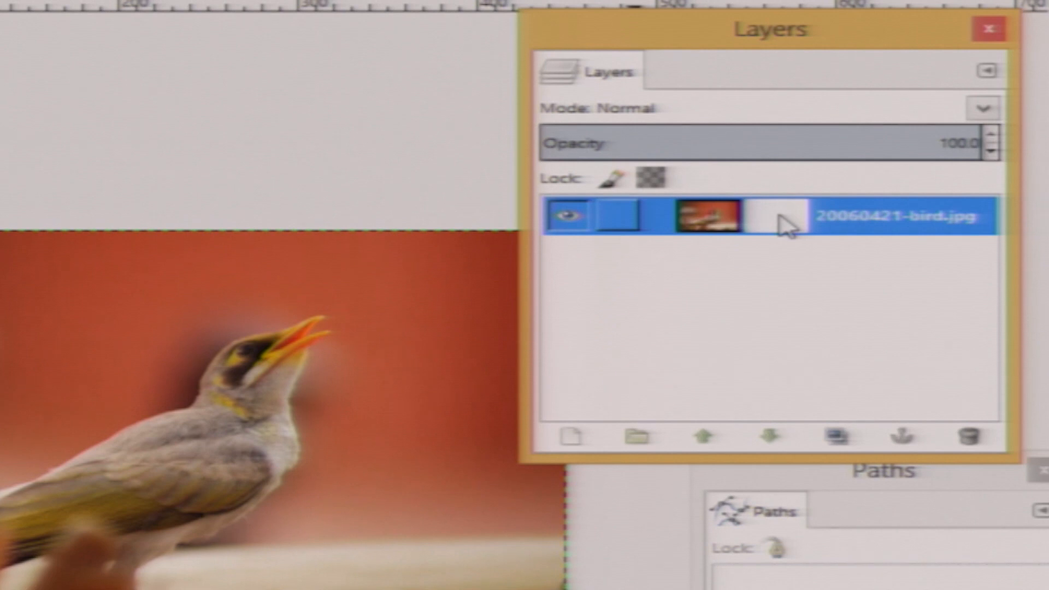
pyautogui.moveTo(661, 17); pyautogui.dragTo(718, 26)
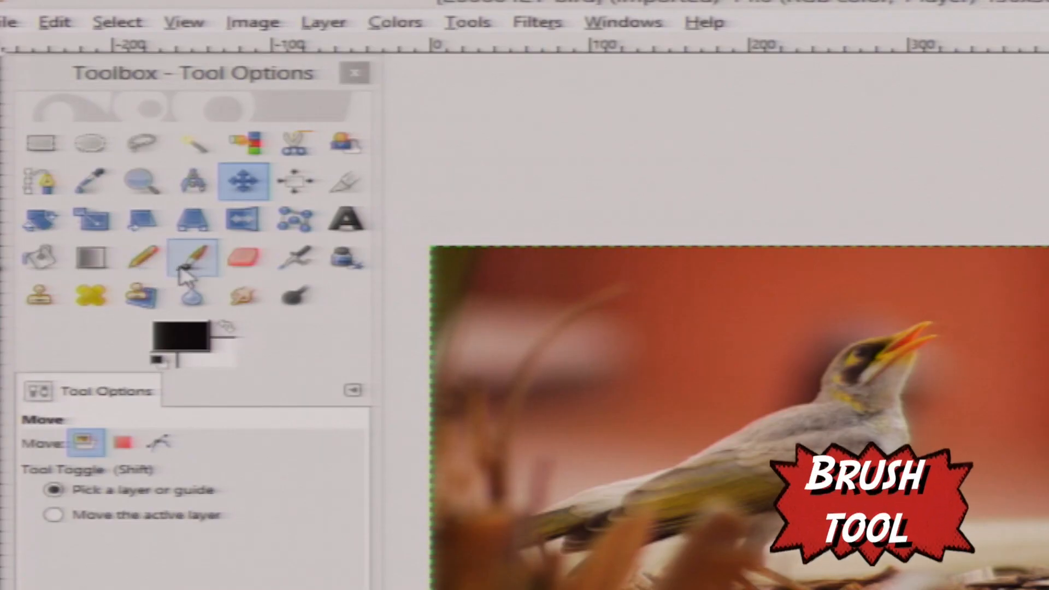
pyautogui.click(131, 178)
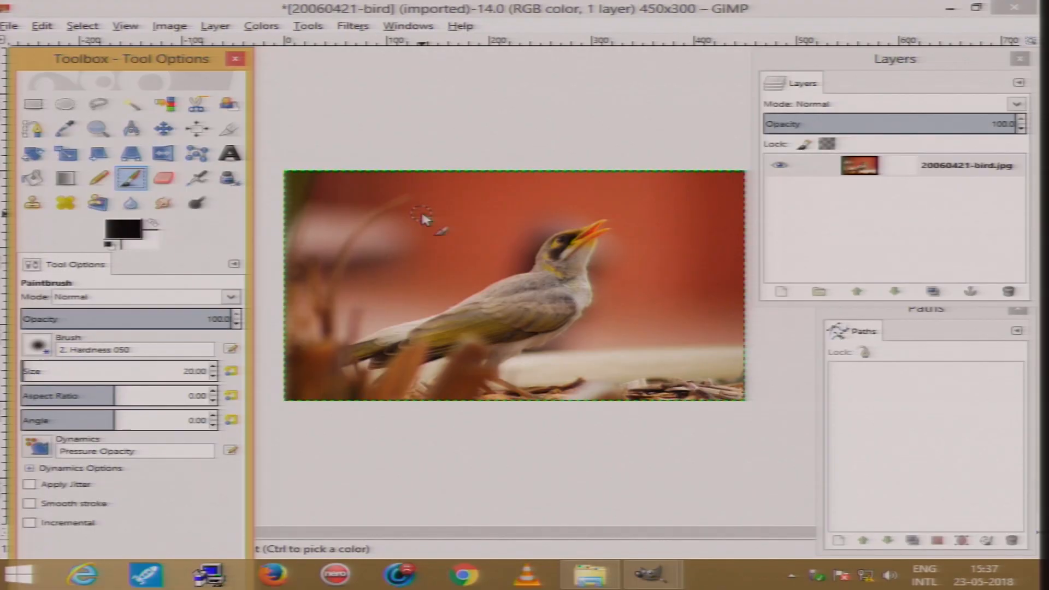
pyautogui.press(']')
pyautogui.press(']')
pyautogui.press(']')
pyautogui.press(']')
pyautogui.press(']')
pyautogui.press(']')
pyautogui.press(']')
pyautogui.press(']')
pyautogui.press(']')
pyautogui.press(']')
pyautogui.press(']')
pyautogui.press(']')
pyautogui.press(']')
pyautogui.press(']')
pyautogui.press(']')
pyautogui.press(']')
pyautogui.press(']')
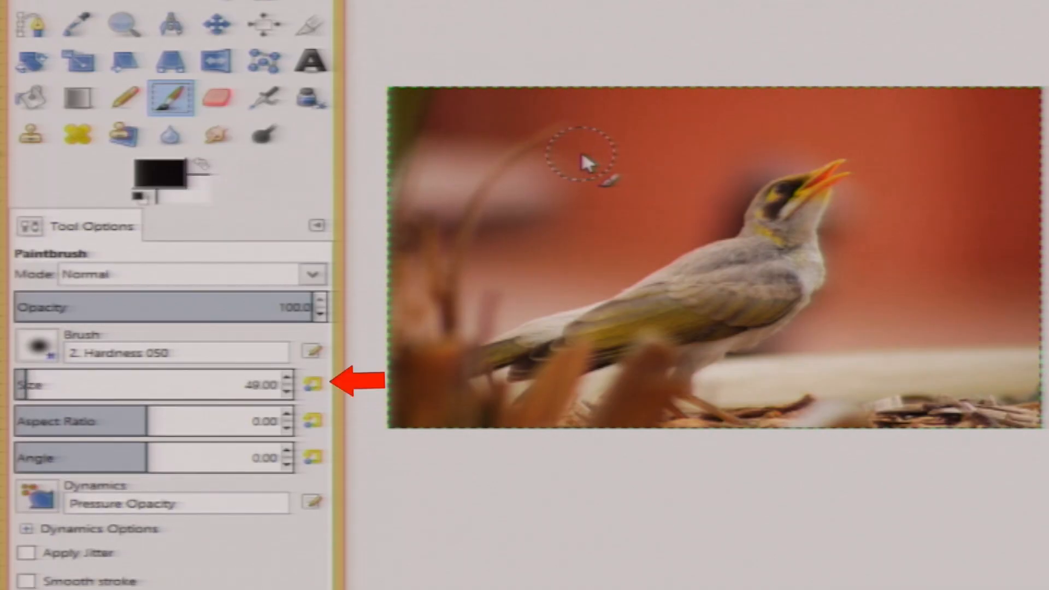
pyautogui.press(']')
pyautogui.press(']')
pyautogui.press(']')
pyautogui.press(']')
pyautogui.press(']')
pyautogui.press(']')
pyautogui.press(']')
pyautogui.press(']')
pyautogui.press(']')
pyautogui.press(']')
pyautogui.press(']')
pyautogui.press(']')
pyautogui.press(']')
pyautogui.press(']')
pyautogui.press(']')
pyautogui.press(']')
pyautogui.press(']')
pyautogui.press(']')
pyautogui.press(']')
pyautogui.press(']')
pyautogui.press(']')
pyautogui.press(']')
pyautogui.press(']')
pyautogui.press(']')
pyautogui.press(']')
pyautogui.press(']')
pyautogui.press(']')
pyautogui.press(']')
pyautogui.press(']')
pyautogui.press(']')
pyautogui.press(']')
pyautogui.press(']')
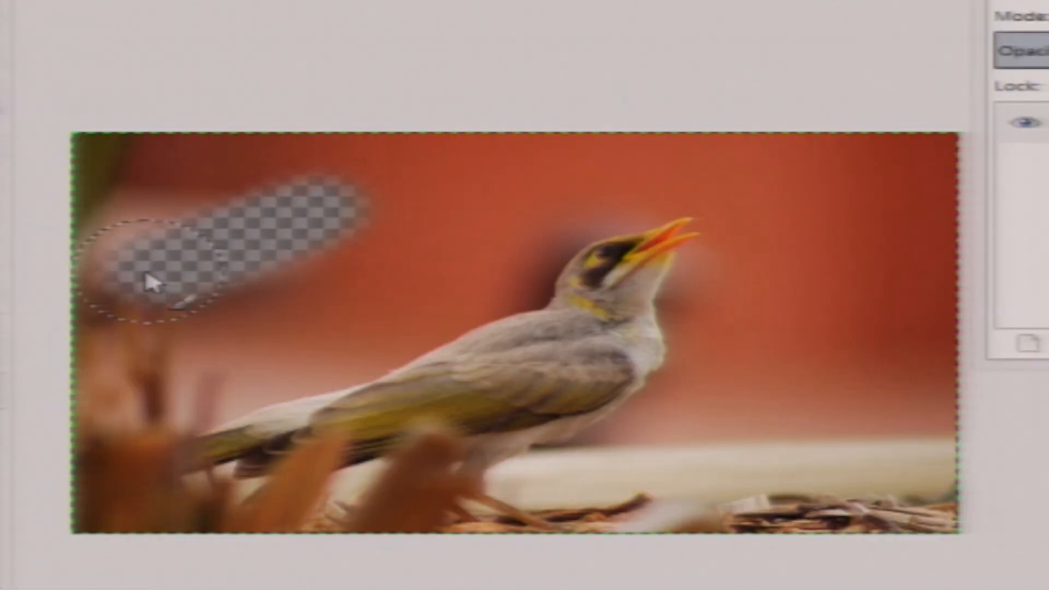
# Paint black on the layer mask over the background around the bird to hide it
pyautogui.moveTo(145, 281)
pyautogui.mouseDown()
pyautogui.moveTo(246, 159)
pyautogui.moveTo(27, 204)
pyautogui.moveTo(679, 157)
pyautogui.moveTo(325, 204)
pyautogui.moveTo(93, 307)
pyautogui.moveTo(129, 364)
pyautogui.moveTo(117, 390)
pyautogui.moveTo(295, 347)
pyautogui.moveTo(403, 304)
pyautogui.moveTo(404, 263)
pyautogui.moveTo(222, 304)
pyautogui.moveTo(306, 281)
pyautogui.mouseUp()
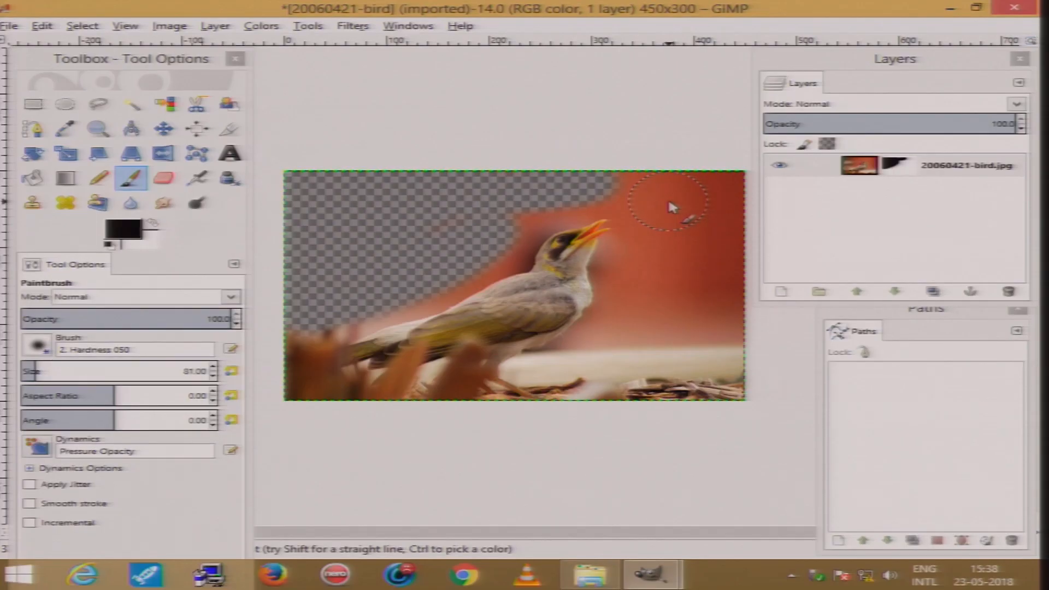
pyautogui.moveTo(670, 202)
pyautogui.mouseDown()
pyautogui.moveTo(708, 267)
pyautogui.moveTo(678, 370)
pyautogui.moveTo(708, 354)
pyautogui.moveTo(718, 196)
pyautogui.moveTo(641, 186)
pyautogui.moveTo(570, 192)
pyautogui.moveTo(637, 187)
pyautogui.moveTo(656, 208)
pyautogui.moveTo(637, 339)
pyautogui.moveTo(619, 365)
pyautogui.moveTo(590, 376)
pyautogui.moveTo(610, 385)
pyautogui.moveTo(705, 355)
pyautogui.moveTo(735, 314)
pyautogui.moveTo(716, 400)
pyautogui.moveTo(666, 398)
pyautogui.moveTo(700, 383)
pyautogui.moveTo(695, 250)
pyautogui.moveTo(730, 187)
pyautogui.moveTo(739, 242)
pyautogui.moveTo(712, 354)
pyautogui.mouseUp()
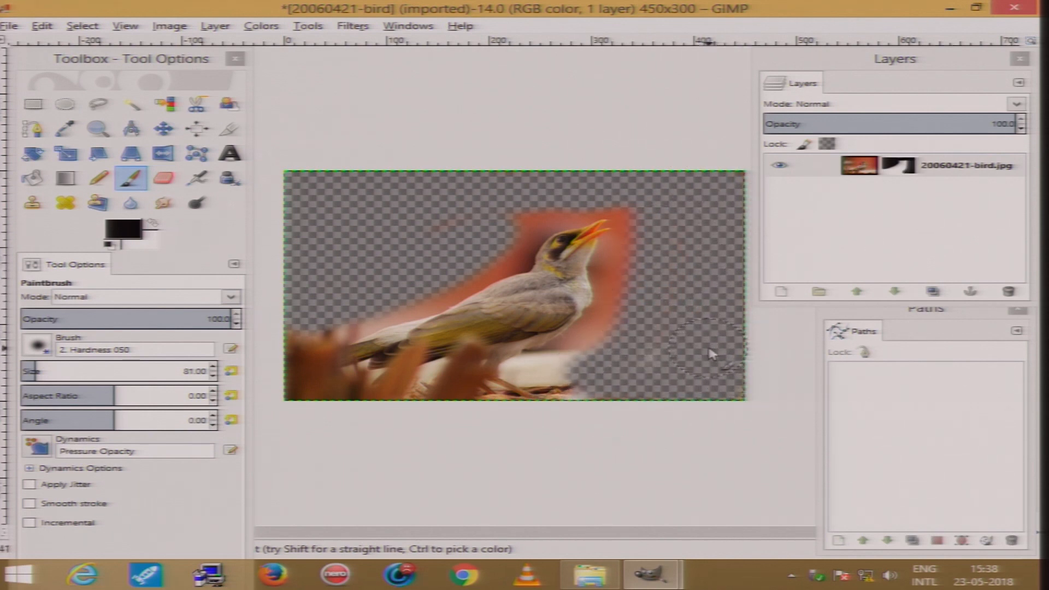
pyautogui.press('2')
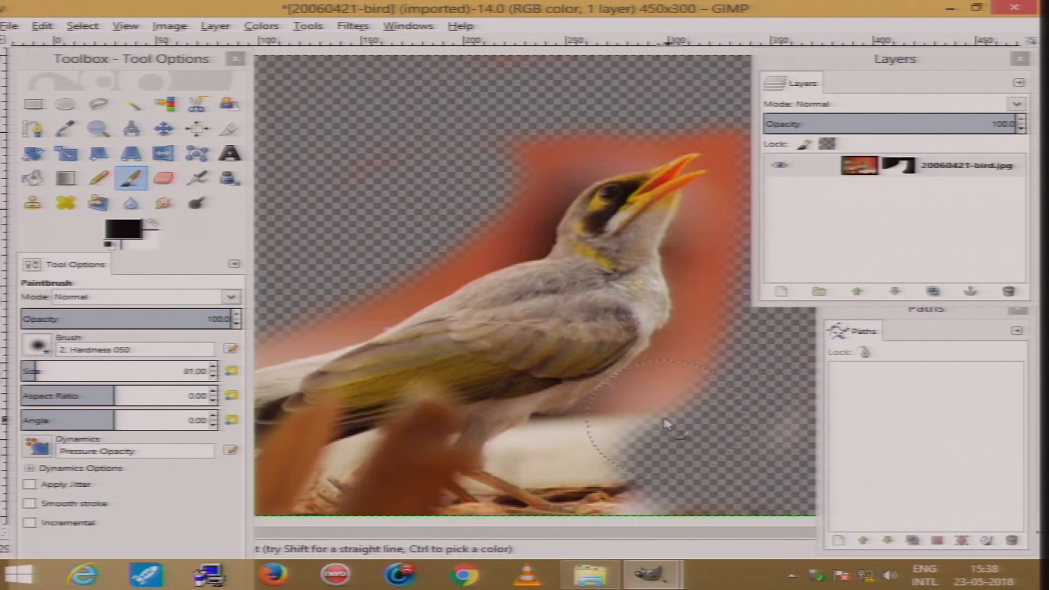
pyautogui.moveTo(682, 429); pyautogui.dragTo(725, 395)
# Reduce the brush to size 38 and paint black closer around the bird's head, beak and back
pyautogui.press('[')
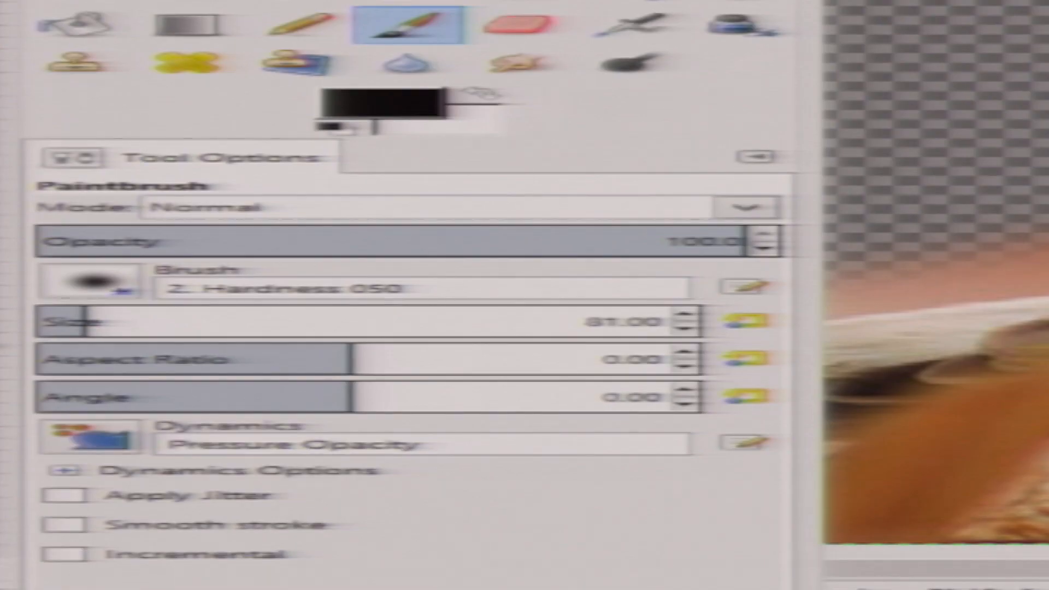
pyautogui.press('[')
pyautogui.press('[')
pyautogui.press('[')
pyautogui.press('[')
pyautogui.press('[')
pyautogui.press('[')
pyautogui.press('[')
pyautogui.press('[')
pyautogui.press('[')
pyautogui.press('[')
pyautogui.press('[')
pyautogui.press('[')
pyautogui.press('[')
pyautogui.press('[')
pyautogui.press('[')
pyautogui.press('[')
pyautogui.press('[')
pyautogui.press('[')
pyautogui.press('[')
pyautogui.press('[')
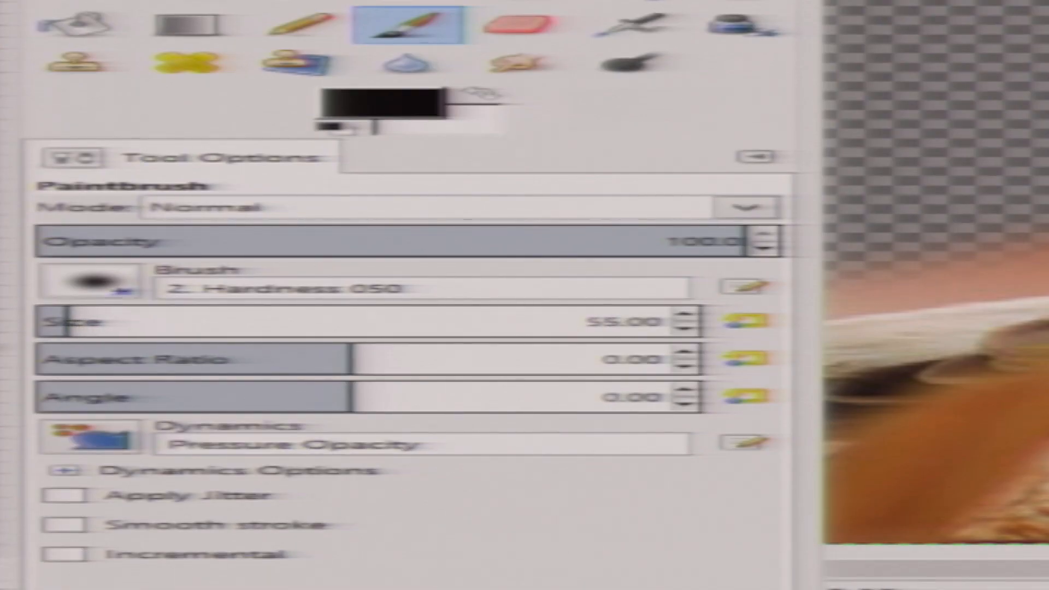
pyautogui.press('[')
pyautogui.press('[')
pyautogui.press('[')
pyautogui.press('[')
pyautogui.press('[')
pyautogui.press('[')
pyautogui.press('[')
pyautogui.press('[')
pyautogui.press('[')
pyautogui.press('[')
pyautogui.press('[')
pyautogui.press('[')
pyautogui.press('[')
pyautogui.press('[')
pyautogui.press('[')
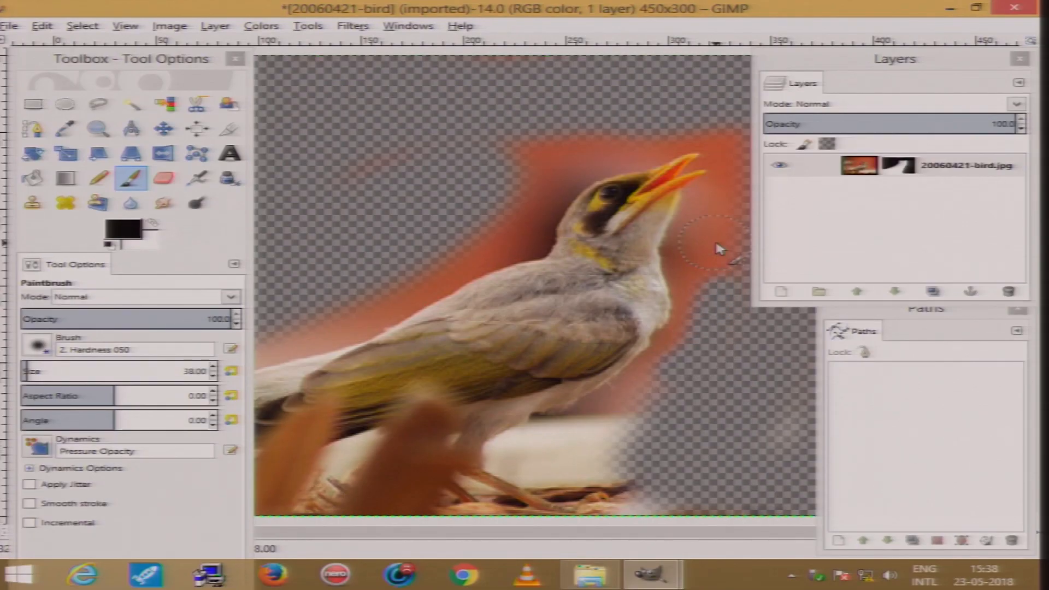
pyautogui.moveTo(708, 271)
pyautogui.mouseDown()
pyautogui.moveTo(707, 235)
pyautogui.moveTo(772, 182)
pyautogui.moveTo(762, 143)
pyautogui.mouseUp()
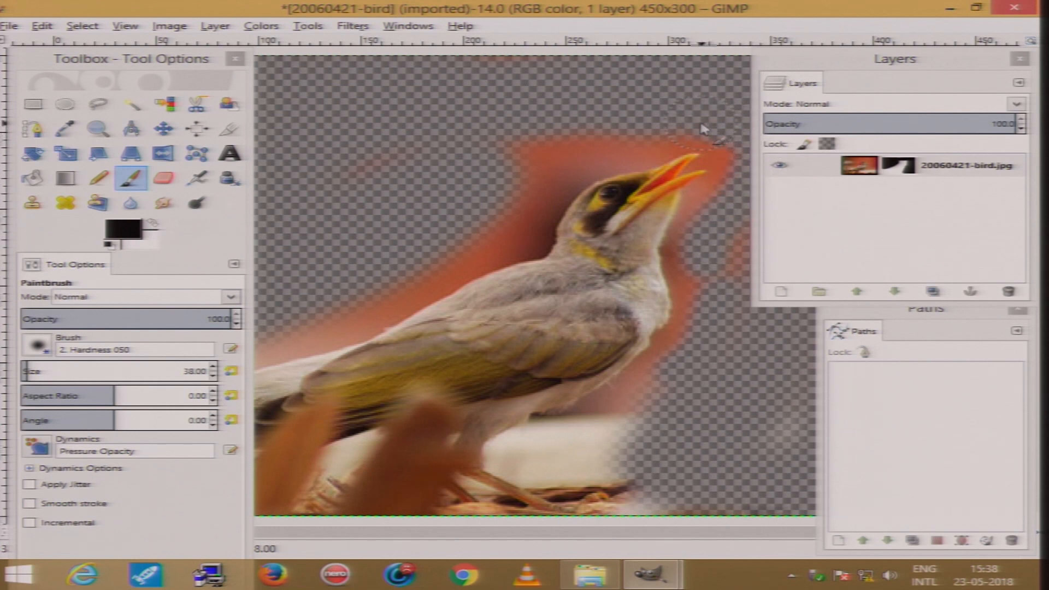
pyautogui.moveTo(528, 180)
pyautogui.mouseDown()
pyautogui.moveTo(508, 150)
pyautogui.moveTo(554, 137)
pyautogui.mouseUp()
pyautogui.moveTo(520, 183)
pyautogui.mouseDown()
pyautogui.moveTo(506, 205)
pyautogui.moveTo(422, 256)
pyautogui.mouseUp()
pyautogui.moveTo(382, 284)
pyautogui.mouseDown()
pyautogui.moveTo(262, 338)
pyautogui.moveTo(390, 322)
pyautogui.moveTo(503, 259)
pyautogui.mouseUp()
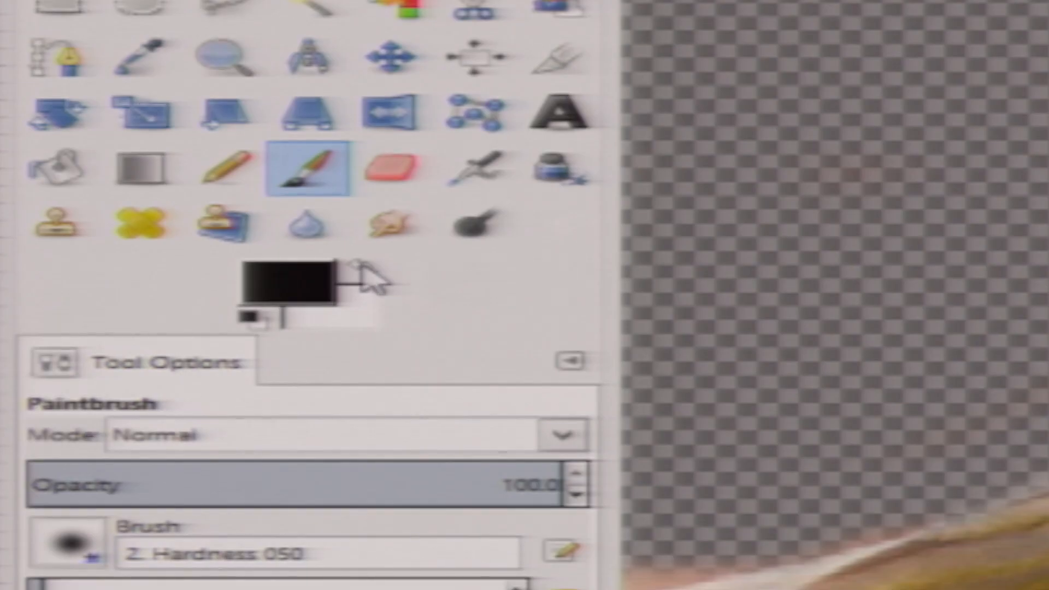
# Paint white on the mask to restore parts of the bird's back edge, then switch back to black
pyautogui.click(152, 222)
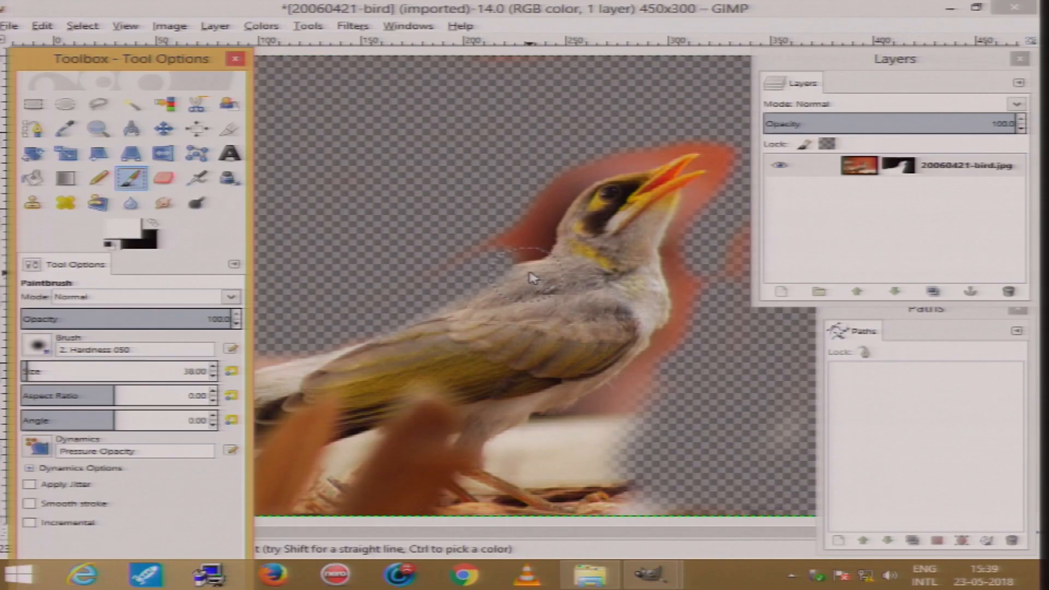
pyautogui.moveTo(529, 273); pyautogui.dragTo(419, 312)
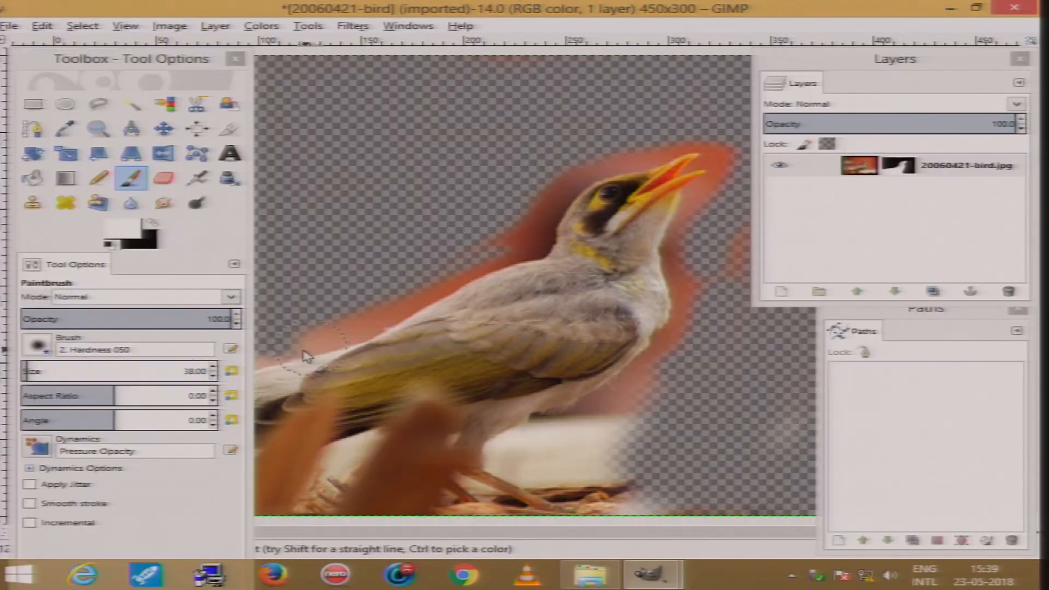
pyautogui.moveTo(305, 355); pyautogui.dragTo(258, 369)
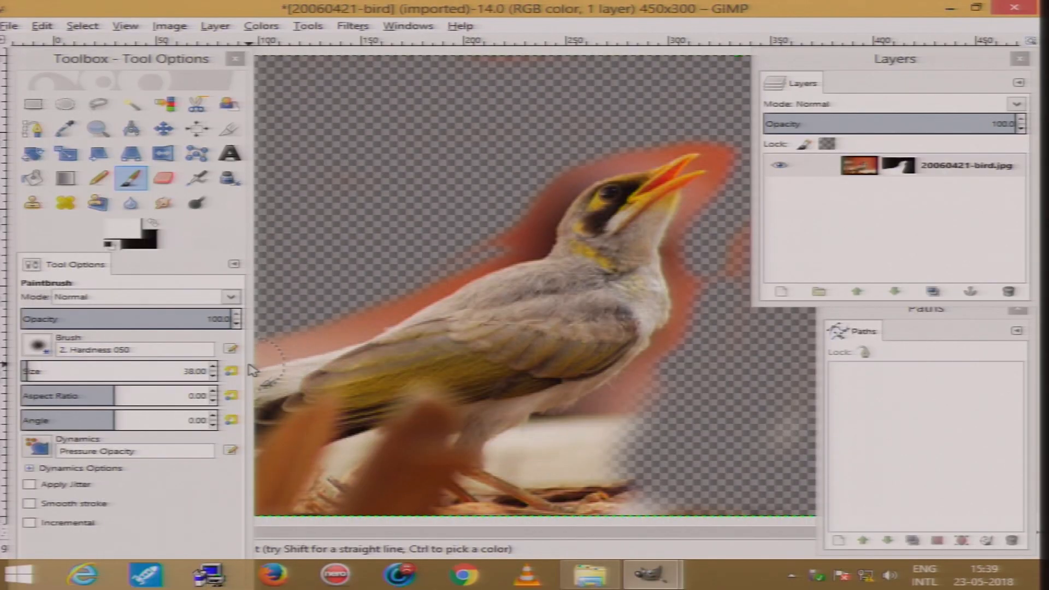
pyautogui.click(154, 224)
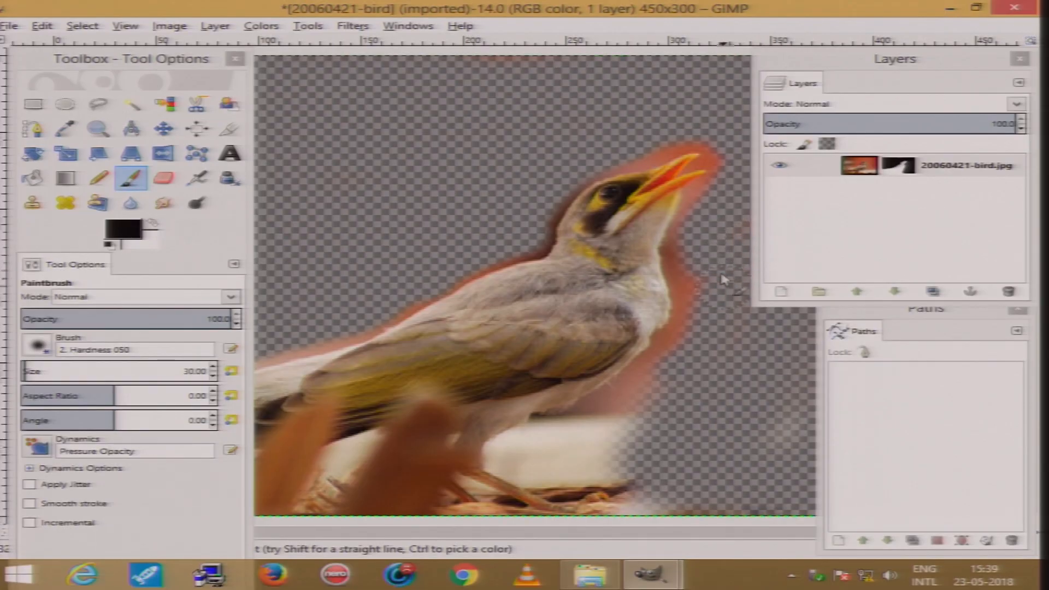
# Paint black on the mask to hide the background near the bird's breast and feet
pyautogui.moveTo(689, 304); pyautogui.dragTo(682, 334)
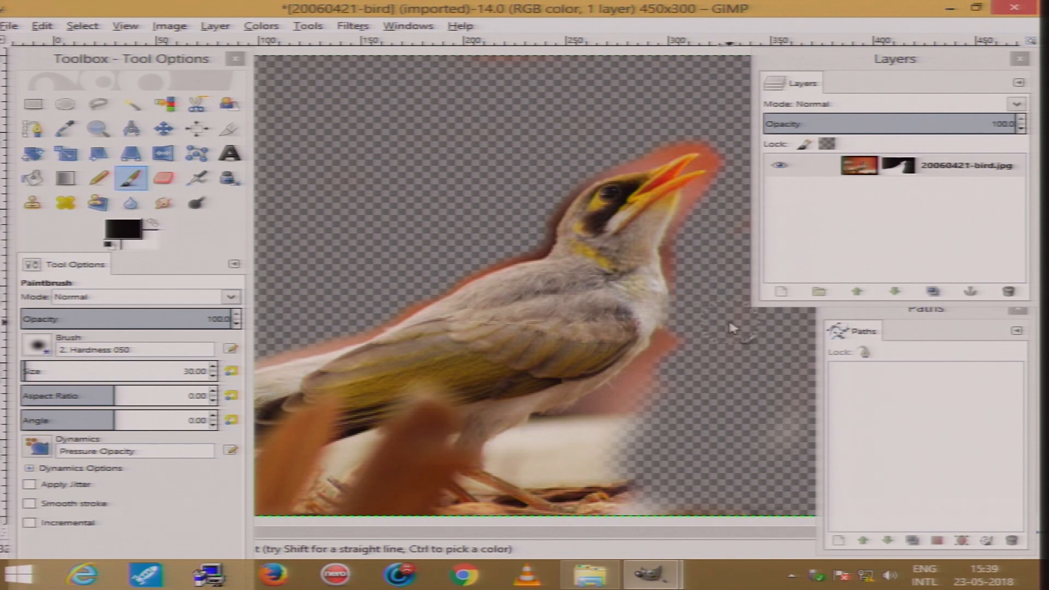
pyautogui.hotkey('ctrl', 'z')
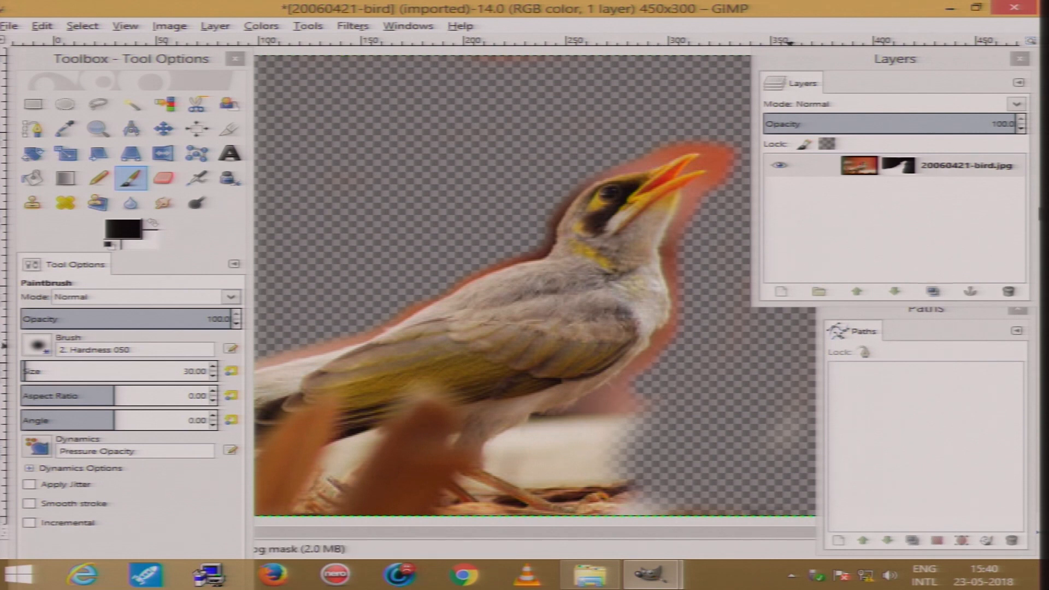
pyautogui.moveTo(513, 463)
pyautogui.mouseDown()
pyautogui.moveTo(516, 444)
pyautogui.moveTo(584, 434)
pyautogui.moveTo(655, 394)
pyautogui.moveTo(628, 429)
pyautogui.moveTo(522, 465)
pyautogui.moveTo(568, 471)
pyautogui.moveTo(617, 459)
pyautogui.moveTo(655, 519)
pyautogui.mouseUp()
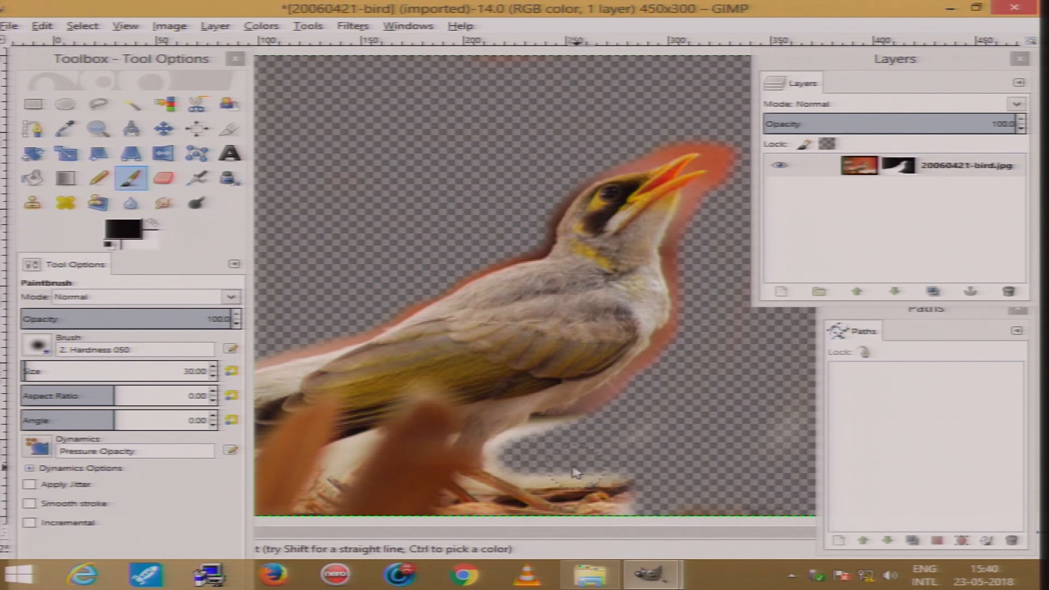
pyautogui.moveTo(511, 463); pyautogui.dragTo(531, 455)
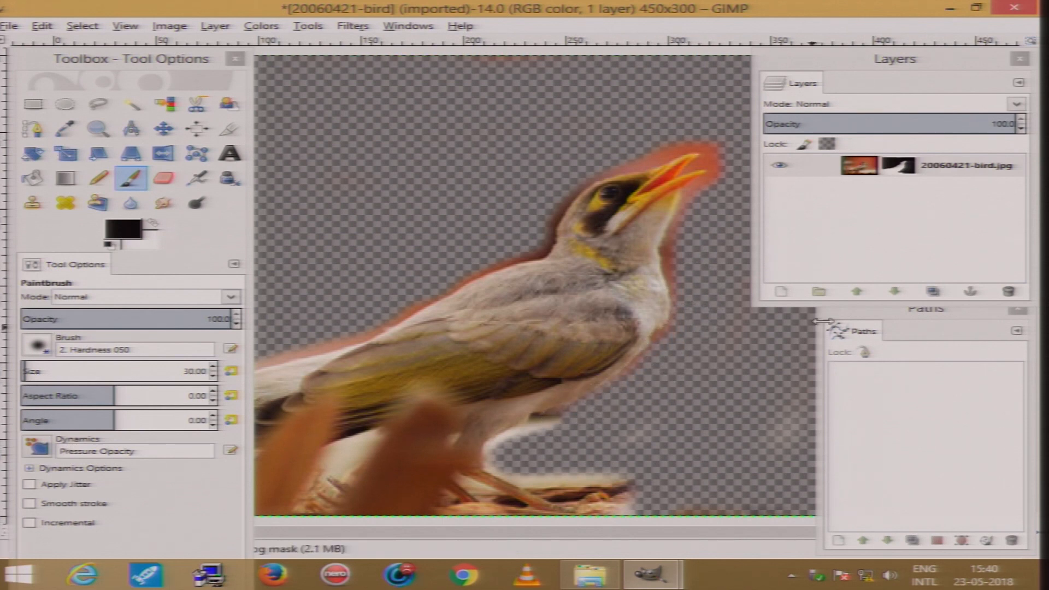
# Set the brush to about size 28 and paint black over the blurred foreground twigs near the tail
pyautogui.press('[')
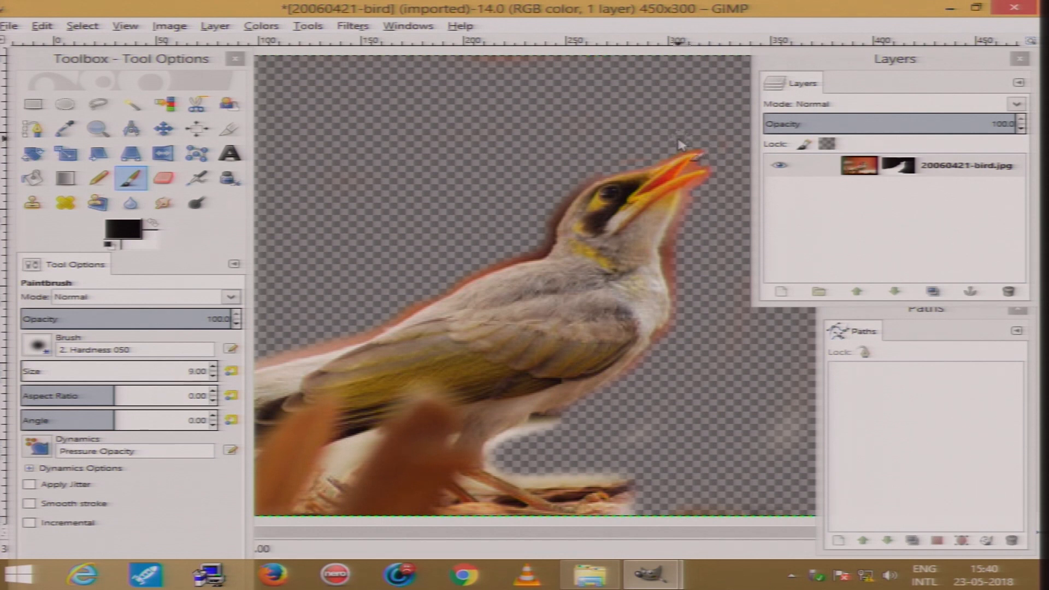
pyautogui.press(']')
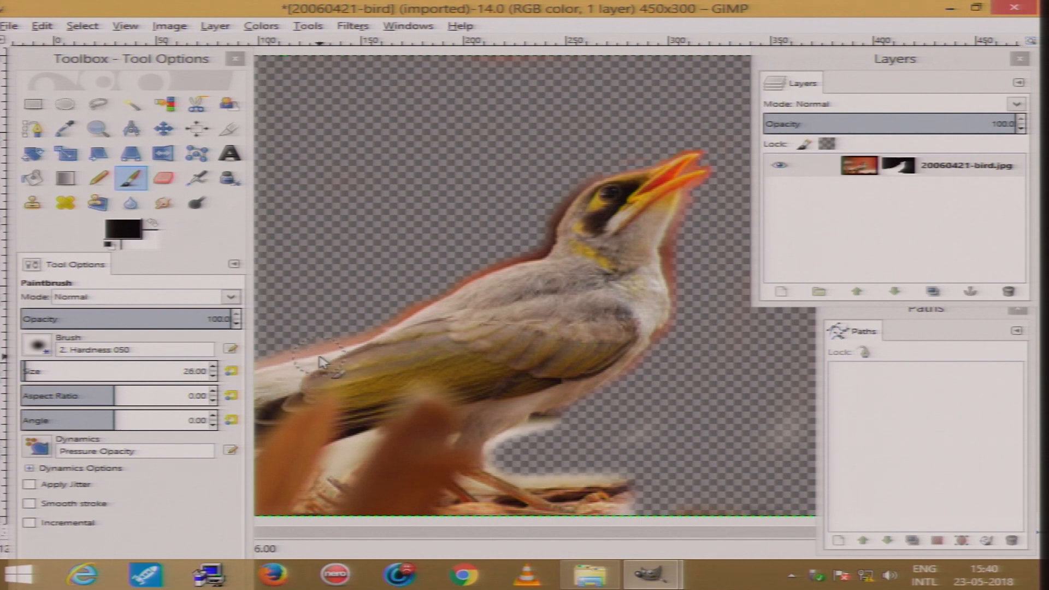
pyautogui.scroll(-2, 322, 362)
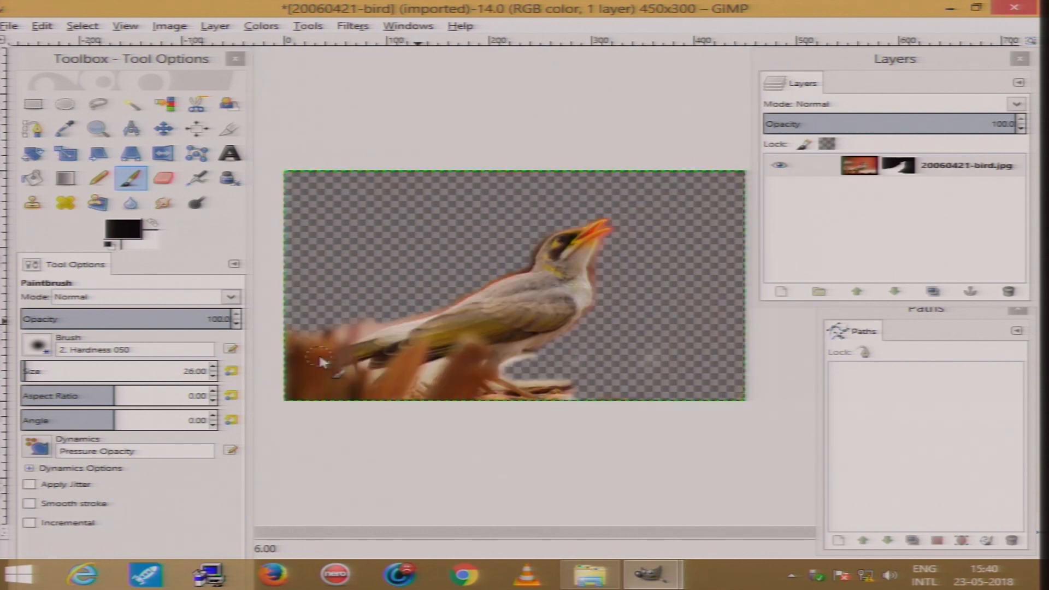
pyautogui.moveTo(322, 345)
pyautogui.mouseDown()
pyautogui.moveTo(297, 358)
pyautogui.moveTo(305, 364)
pyautogui.moveTo(329, 333)
pyautogui.moveTo(294, 359)
pyautogui.moveTo(306, 317)
pyautogui.moveTo(281, 336)
pyautogui.moveTo(286, 401)
pyautogui.moveTo(288, 392)
pyautogui.moveTo(352, 393)
pyautogui.moveTo(288, 394)
pyautogui.moveTo(331, 397)
pyautogui.moveTo(318, 381)
pyautogui.moveTo(362, 376)
pyautogui.moveTo(368, 388)
pyautogui.moveTo(438, 379)
pyautogui.moveTo(334, 397)
pyautogui.moveTo(460, 402)
pyautogui.moveTo(459, 372)
pyautogui.moveTo(433, 391)
pyautogui.moveTo(451, 387)
pyautogui.moveTo(457, 364)
pyautogui.moveTo(421, 377)
pyautogui.mouseUp()
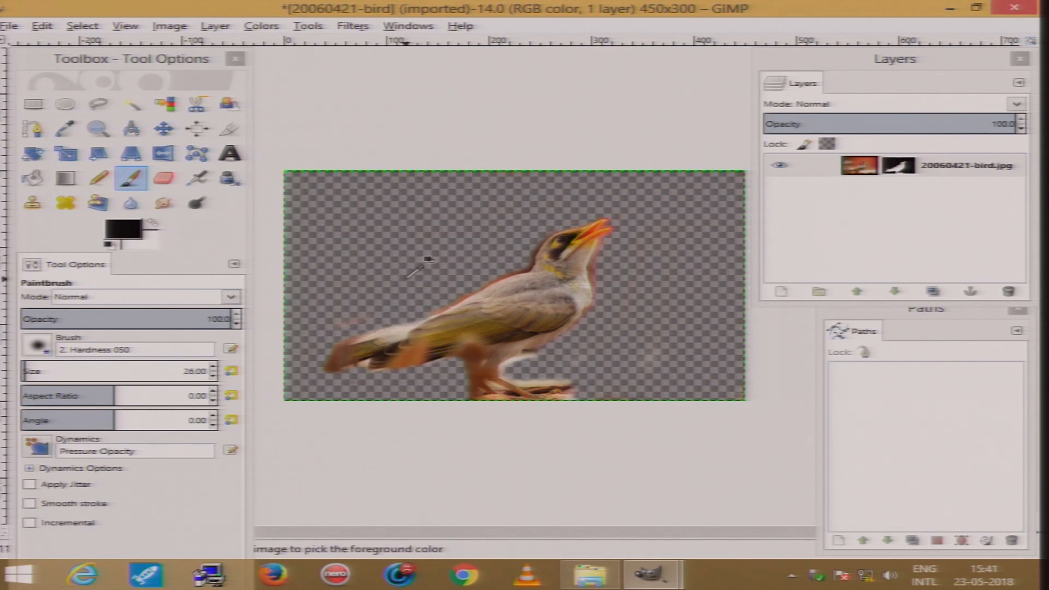
pyautogui.hotkey('ctrl', 'z')
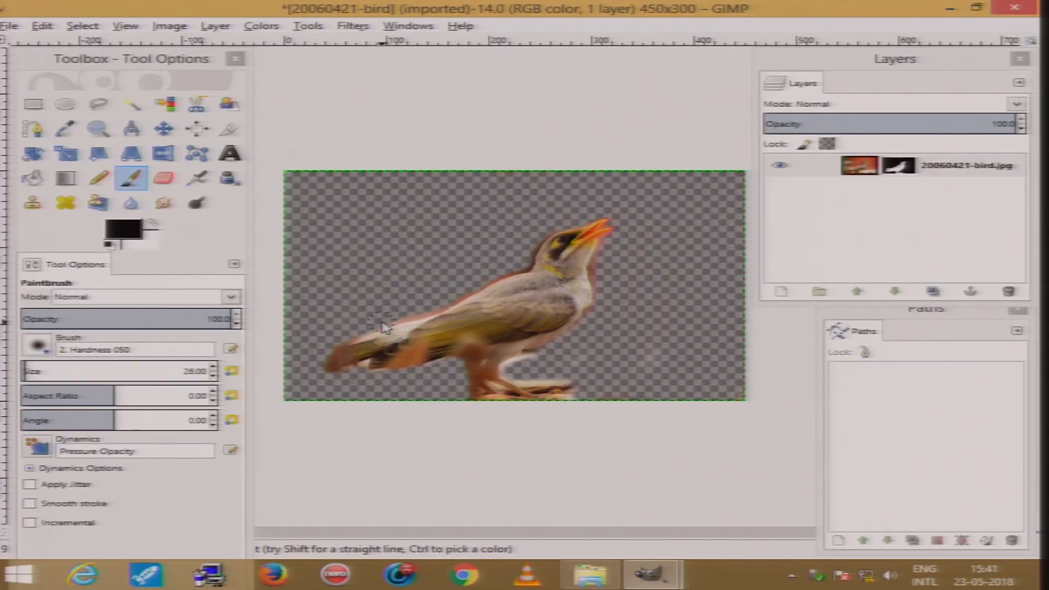
# Select the image layer and use Fuzzy Select in Add mode to select several transparent background areas around the bird
pyautogui.press('2')
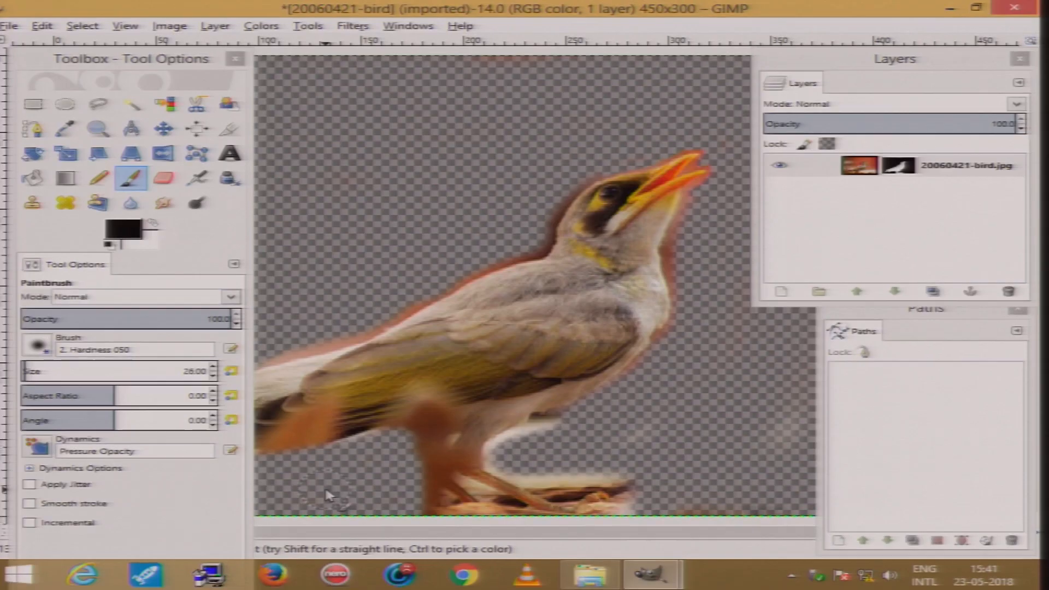
pyautogui.press('1')
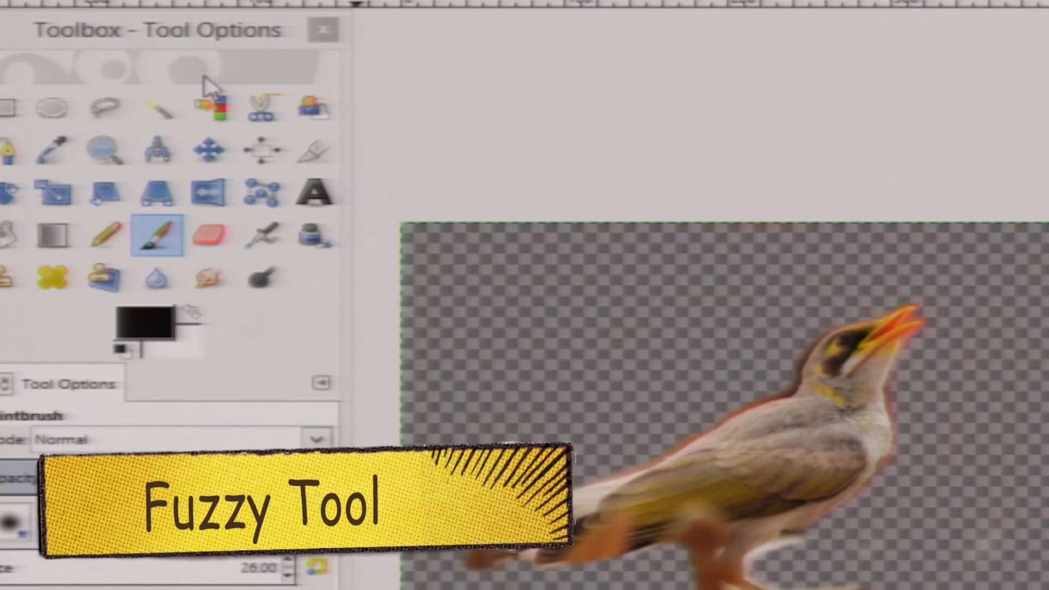
pyautogui.click(158, 107)
pyautogui.click(565, 303)
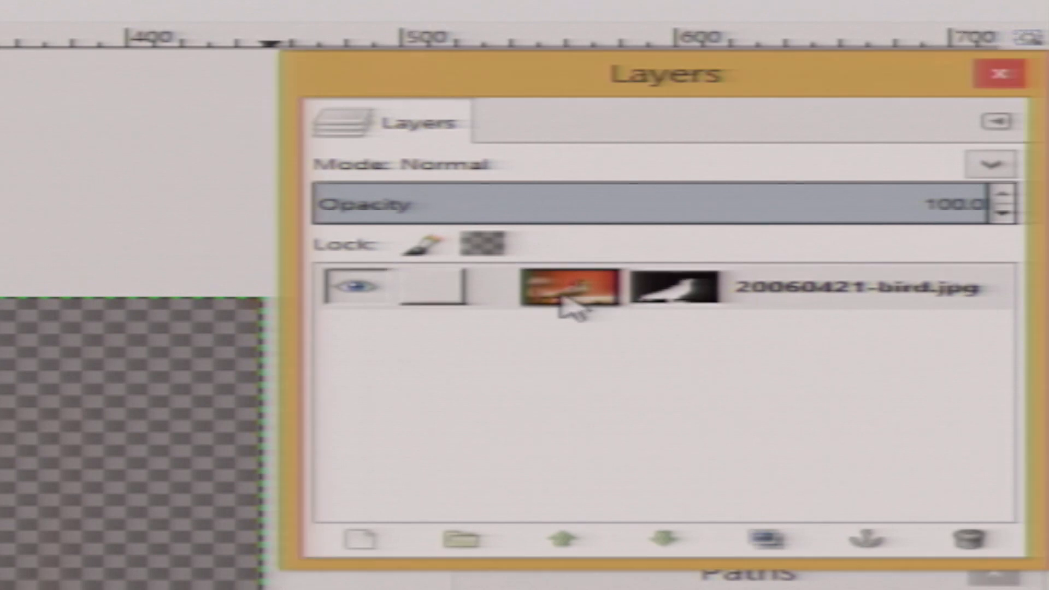
pyautogui.click(568, 306)
pyautogui.click(473, 220)
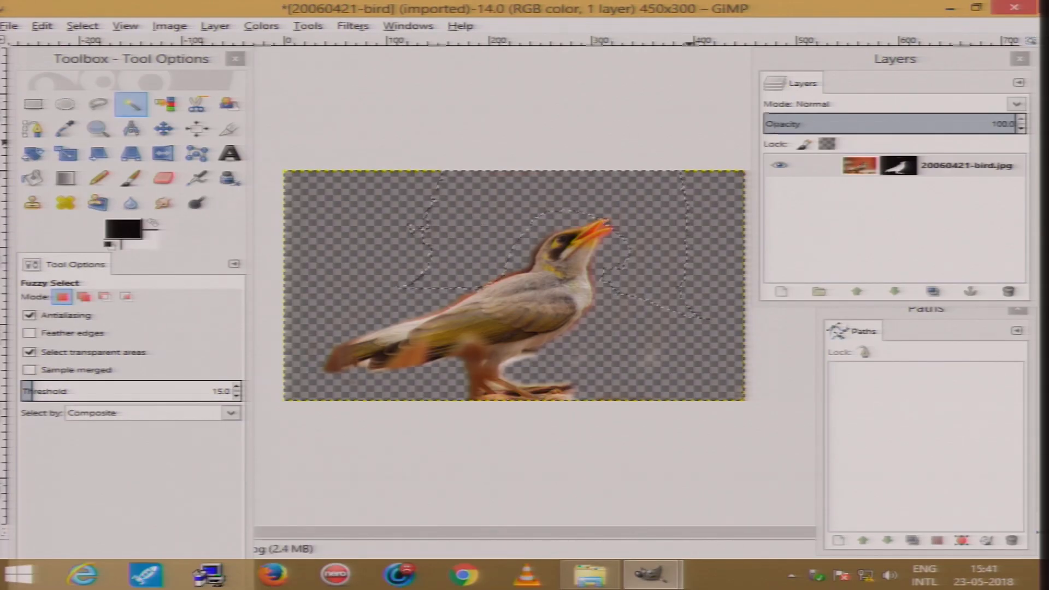
pyautogui.click(85, 297)
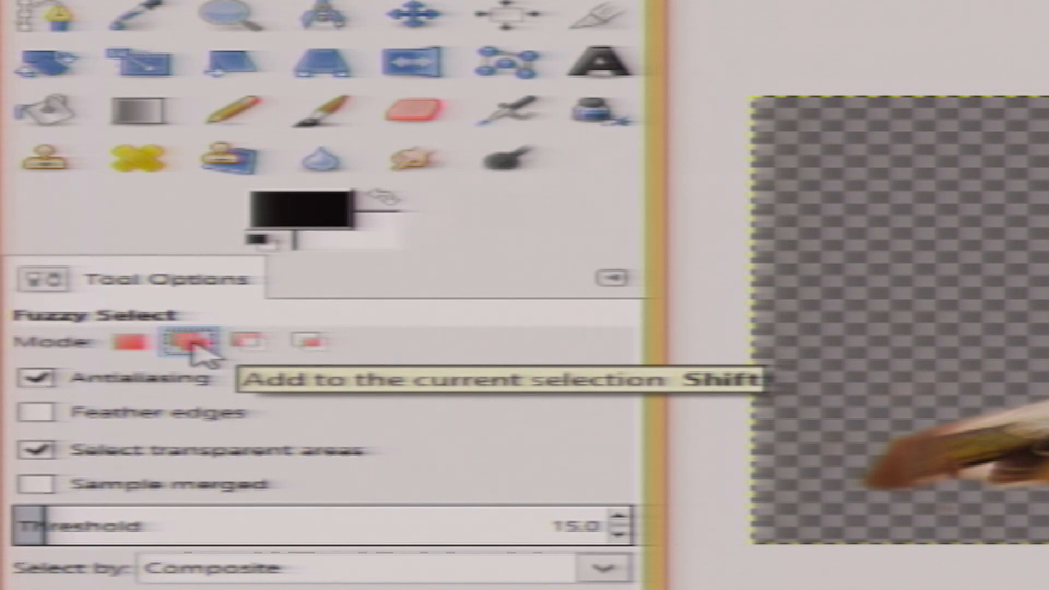
pyautogui.click(914, 267)
pyautogui.click(1007, 207)
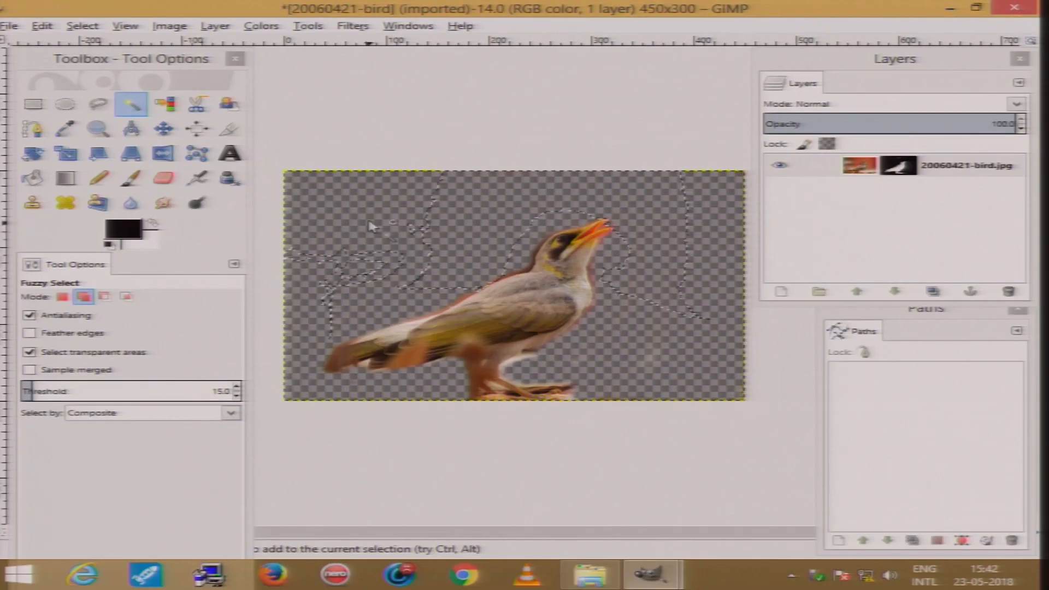
pyautogui.click(417, 197)
pyautogui.click(648, 352)
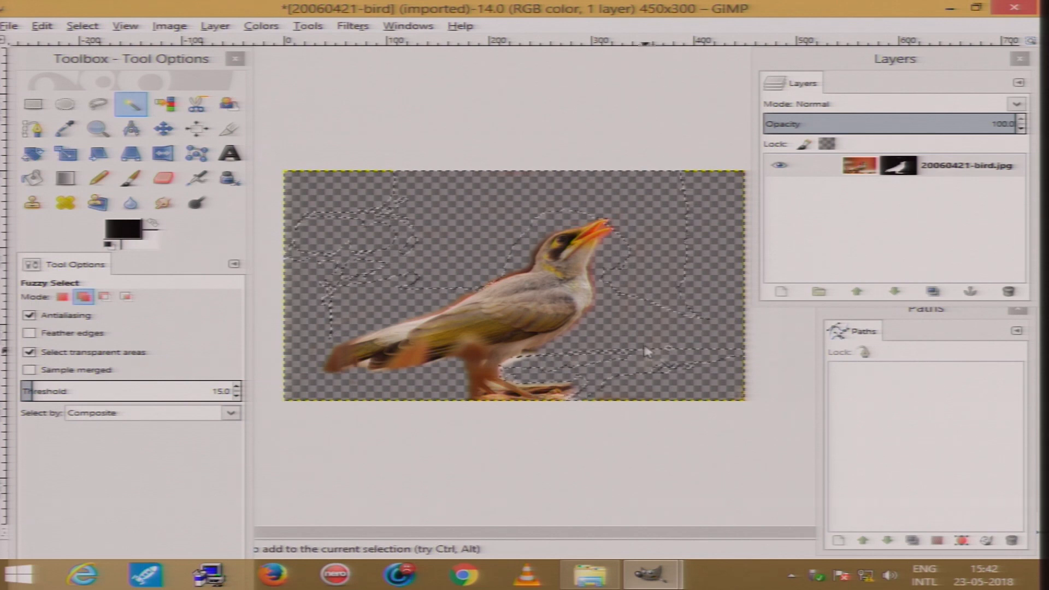
pyautogui.click(723, 249)
pyautogui.click(703, 328)
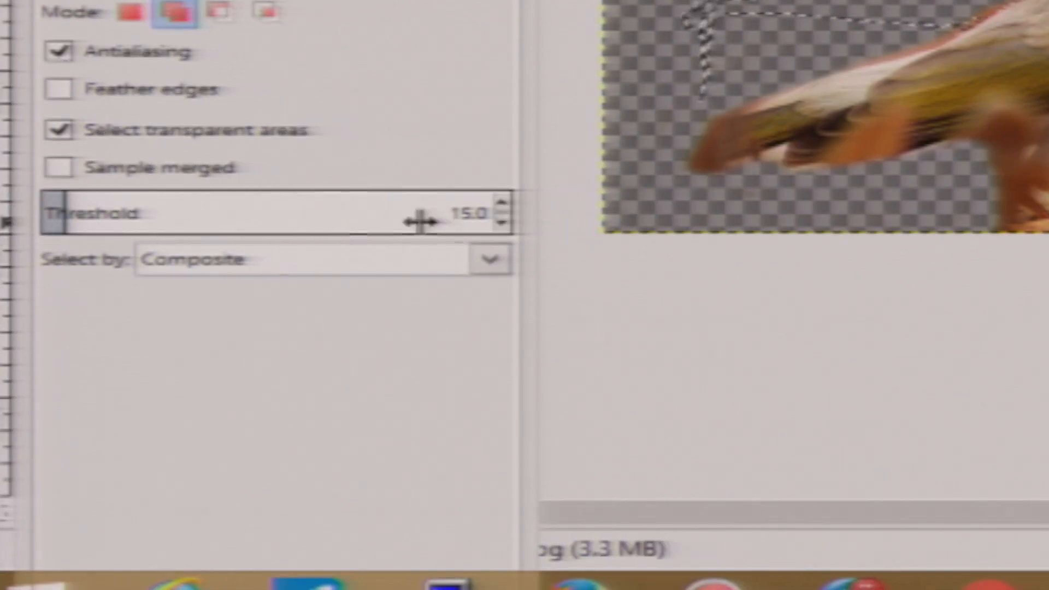
# Raise the Fuzzy Select threshold to 57 and add more background regions near the bottom edge to the selection
pyautogui.click(501, 202)
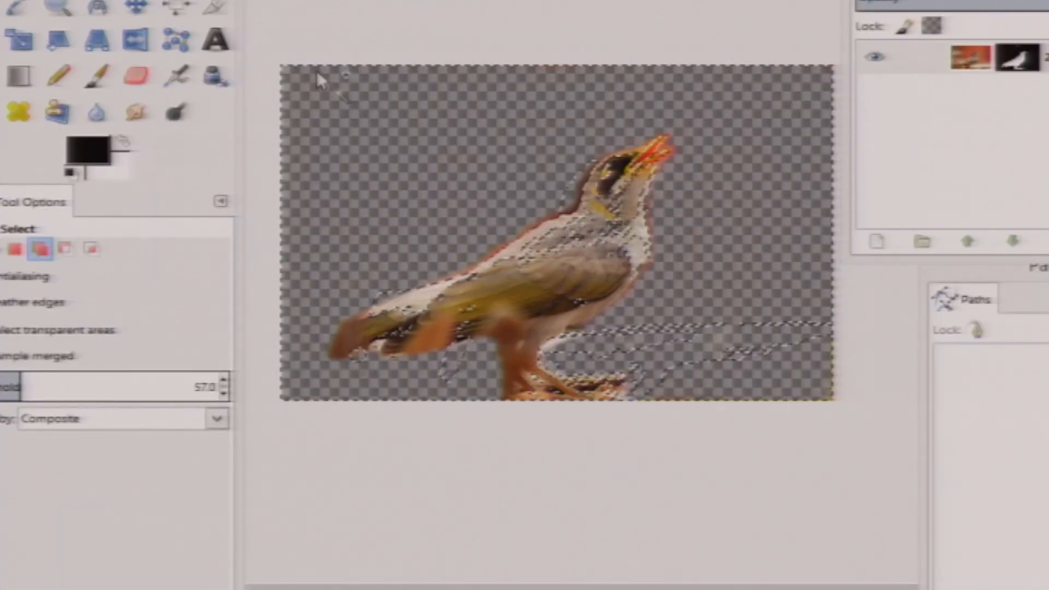
pyautogui.click(792, 379)
pyautogui.click(765, 295)
pyautogui.click(759, 300)
pyautogui.click(754, 384)
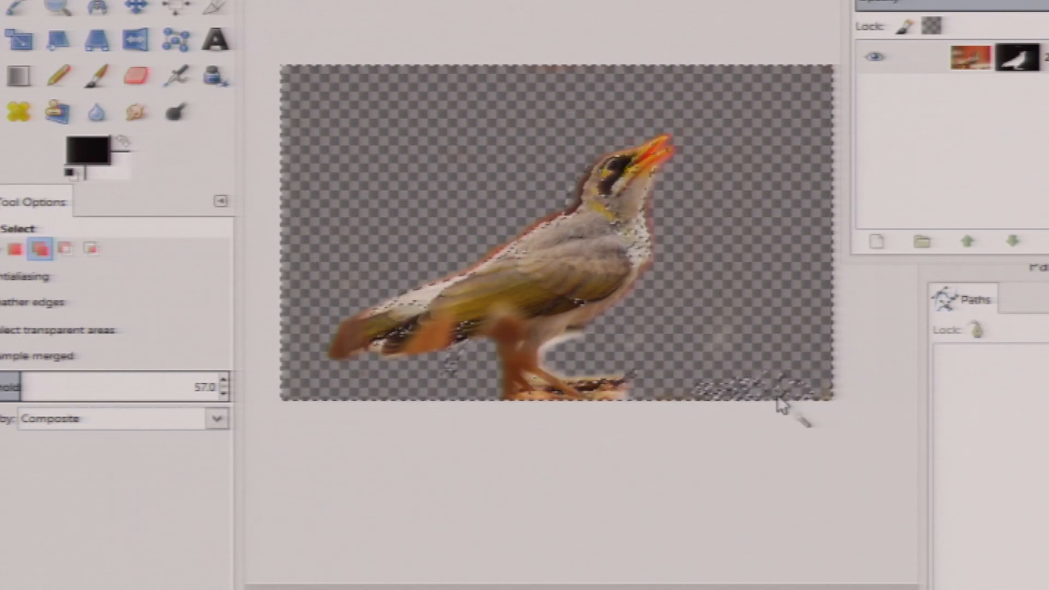
pyautogui.click(767, 379)
pyautogui.click(749, 389)
pyautogui.click(752, 386)
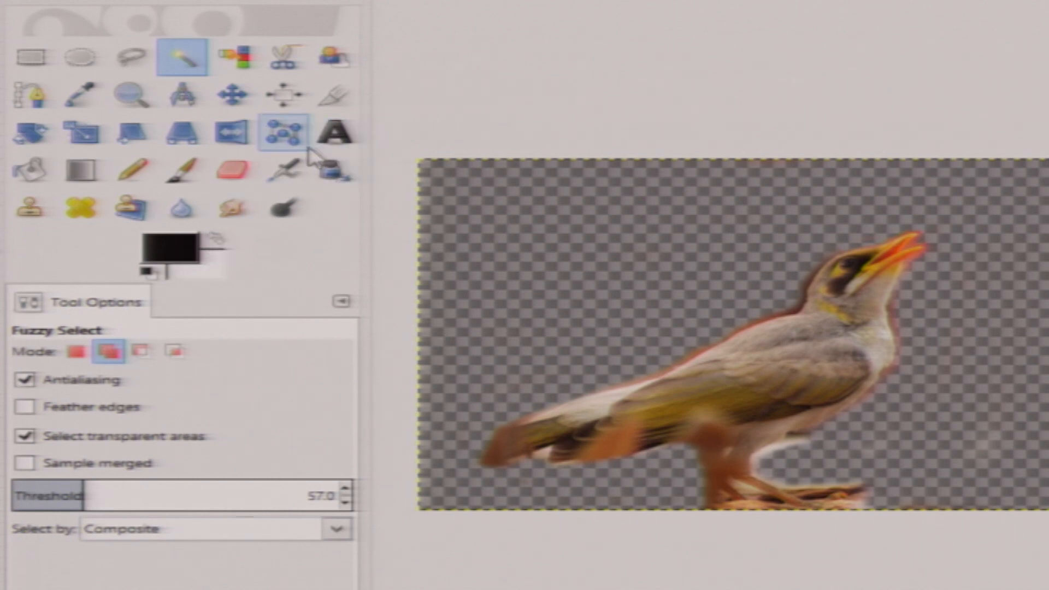
# Switch to the Paintbrush, target the layer mask and enlarge the brush size
pyautogui.click(185, 171)
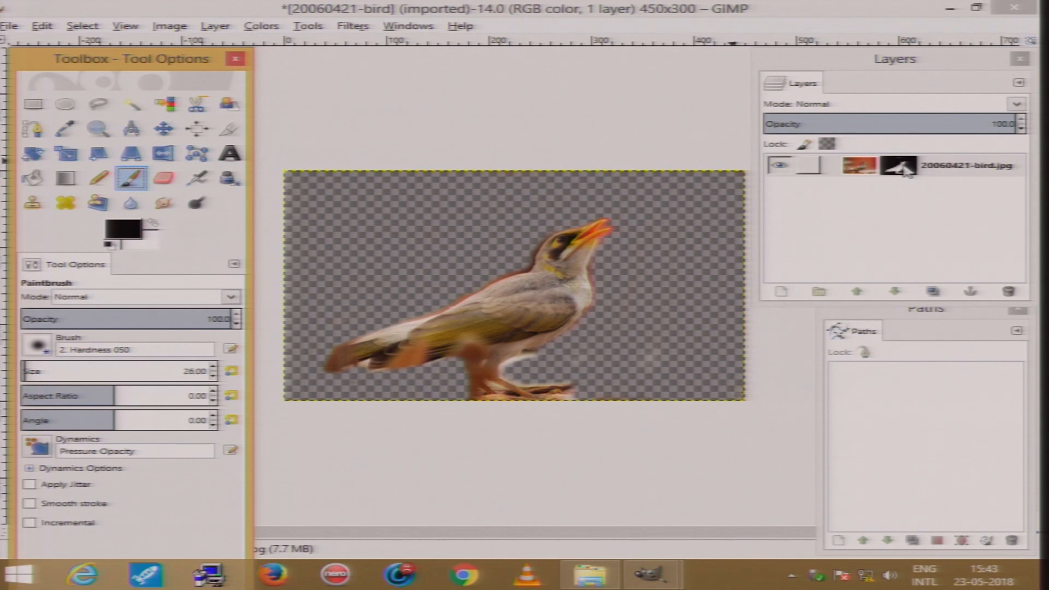
pyautogui.click(902, 167)
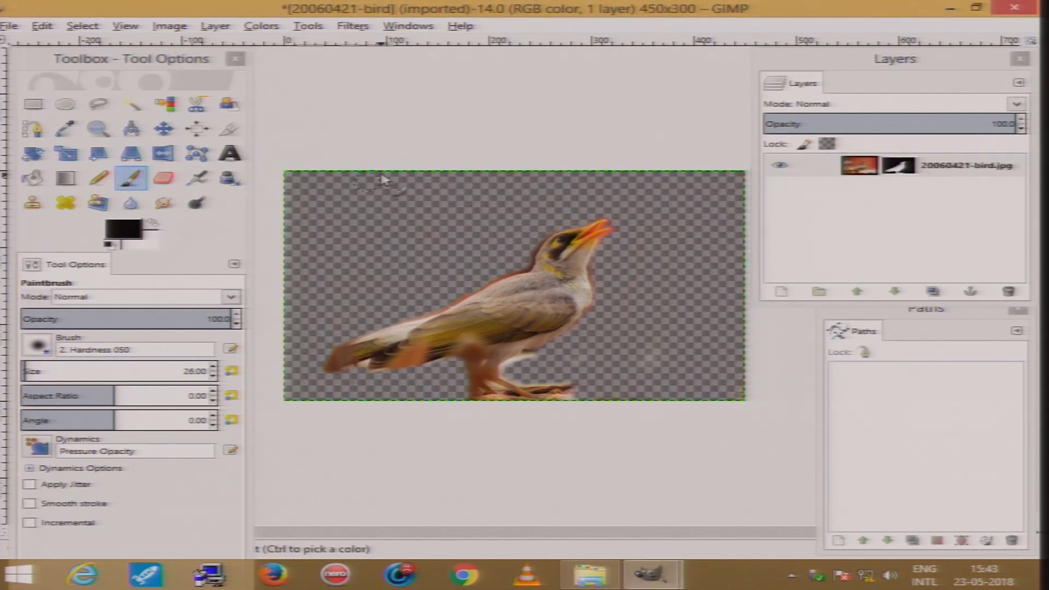
pyautogui.press(']')
pyautogui.press(']')
pyautogui.press(']')
pyautogui.press(']')
pyautogui.press(']')
pyautogui.press(']')
pyautogui.press(']')
pyautogui.press(']')
pyautogui.press(']')
pyautogui.press(']')
pyautogui.press(']')
pyautogui.press(']')
pyautogui.press(']')
pyautogui.press(']')
pyautogui.press(']')
pyautogui.press(']')
pyautogui.press(']')
pyautogui.press(']')
pyautogui.press(']')
pyautogui.press(']')
pyautogui.press(']')
pyautogui.press(']')
pyautogui.press(']')
pyautogui.press(']')
pyautogui.press(']')
pyautogui.press(']')
pyautogui.press(']')
pyautogui.press(']')
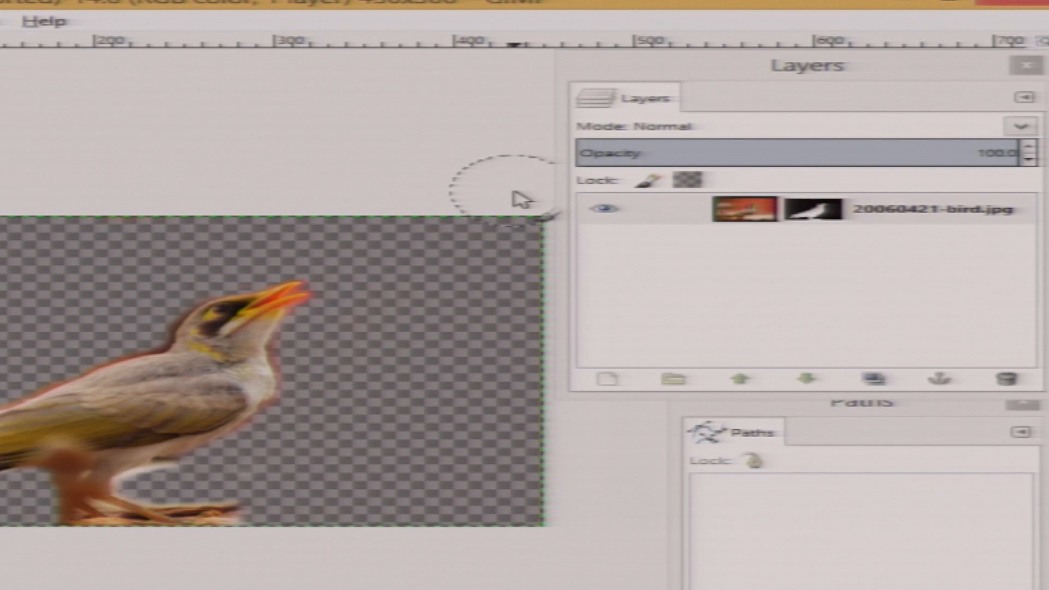
# Reselect the layer and, with Fuzzy Select, add more background regions around the bird and along the bottom to the selection
pyautogui.click(735, 219)
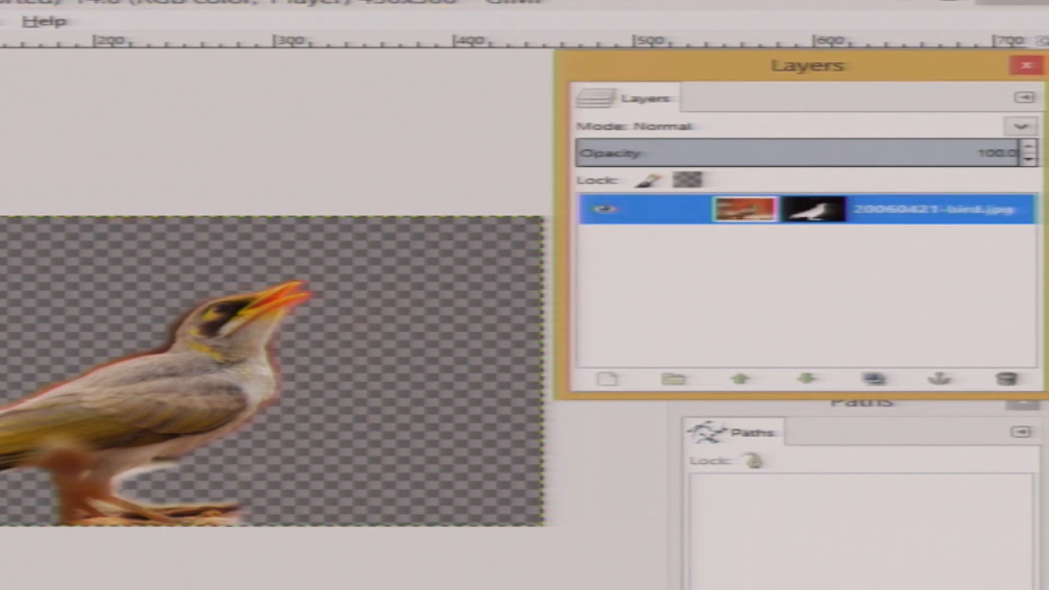
pyautogui.click(131, 104)
pyautogui.click(400, 223)
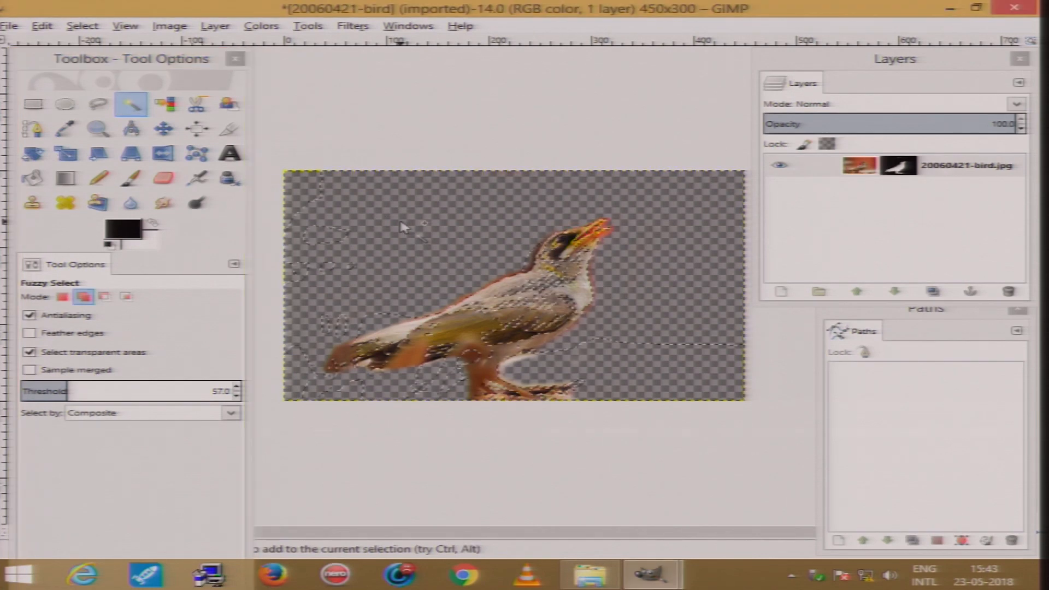
pyautogui.click(427, 198)
pyautogui.click(456, 194)
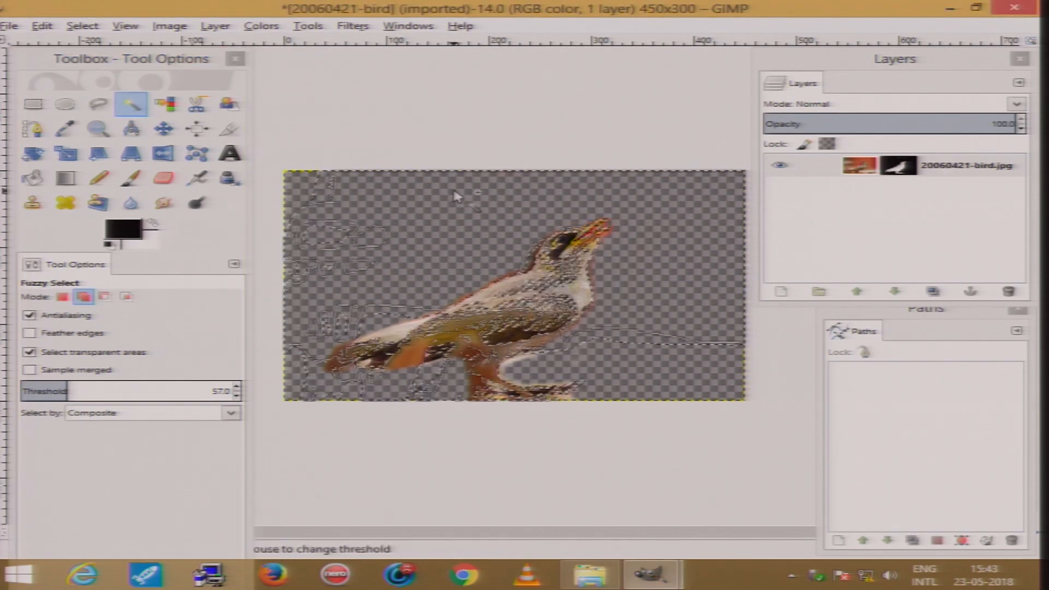
pyautogui.click(336, 229)
pyautogui.click(300, 199)
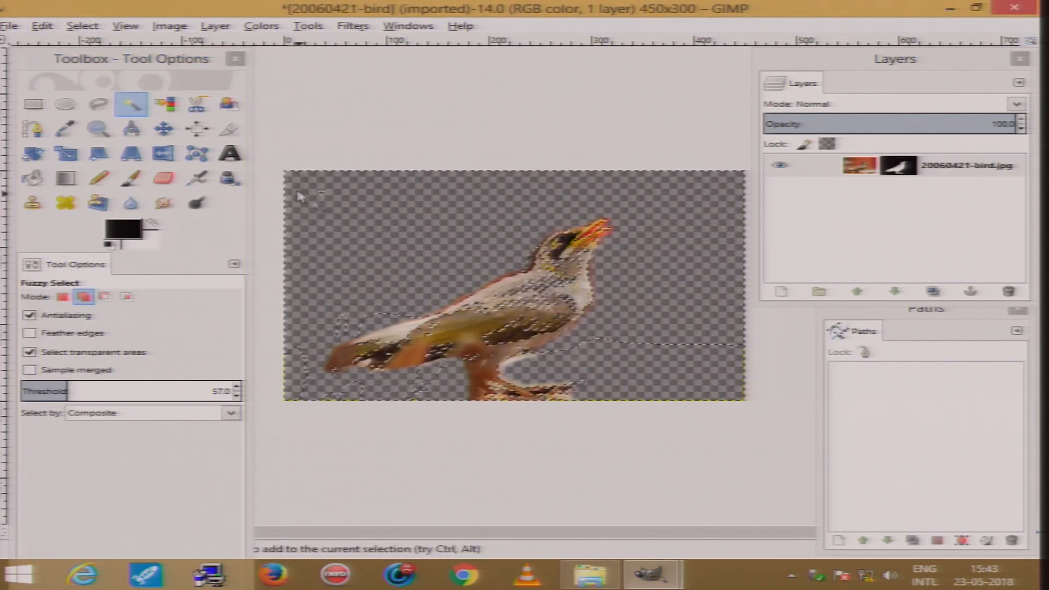
pyautogui.click(338, 332)
pyautogui.click(292, 363)
pyautogui.click(574, 362)
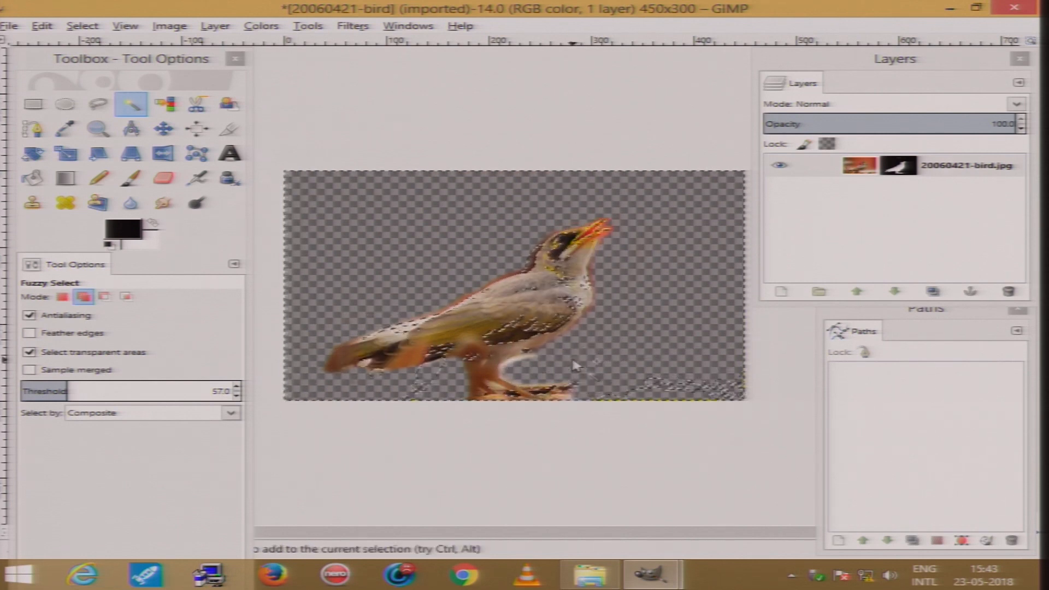
pyautogui.click(674, 402)
pyautogui.click(723, 391)
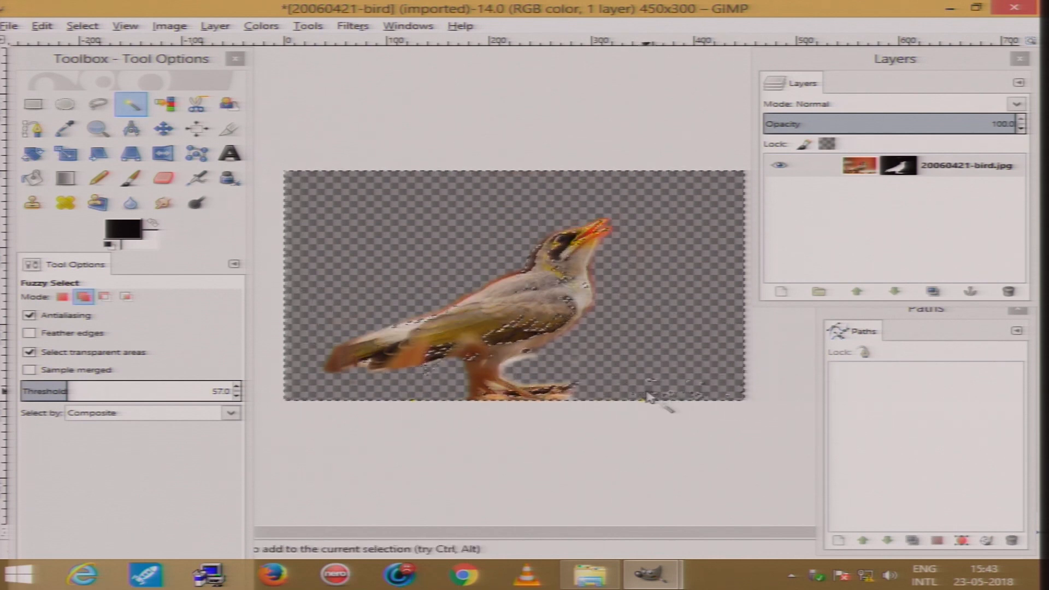
# Lower the Fuzzy Select threshold to 22 and add another region to the selection
pyautogui.click(236, 396)
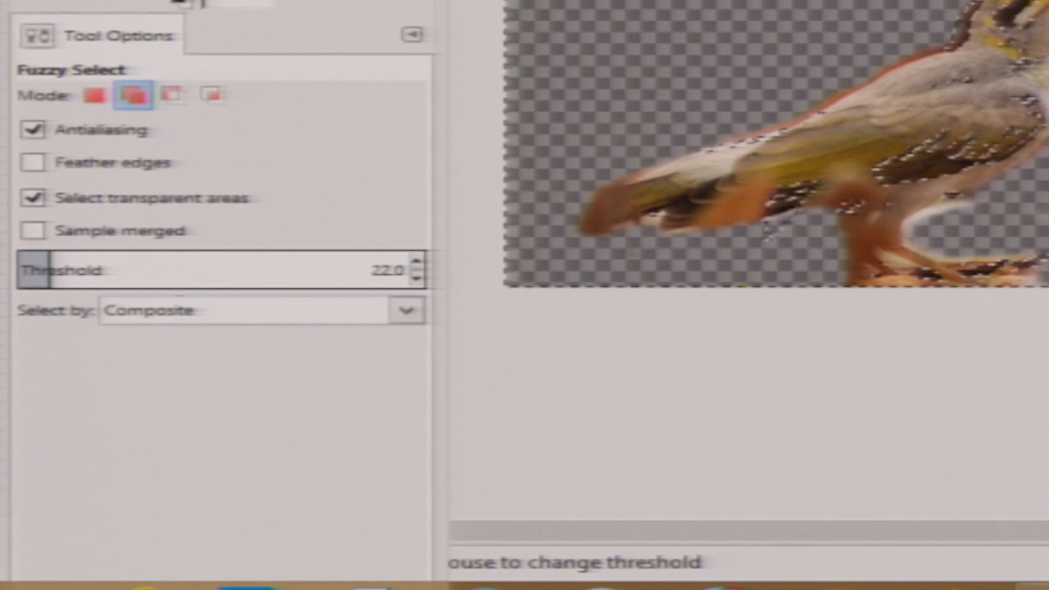
pyautogui.click(879, 68)
pyautogui.click(879, 69)
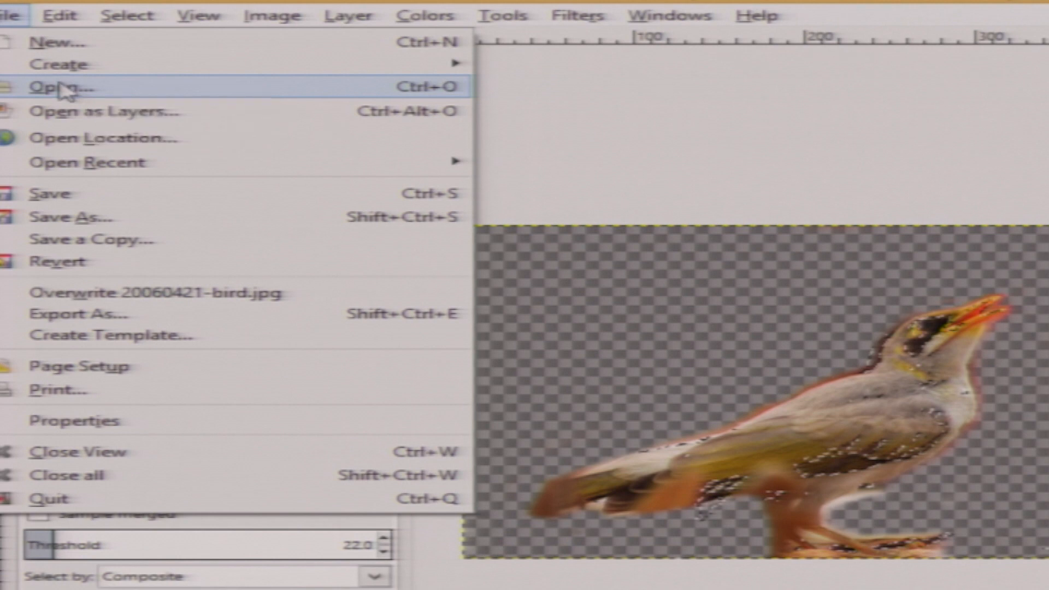
# Create a new 450x300 image and try pasting into it
pyautogui.click(107, 43)
pyautogui.click(628, 345)
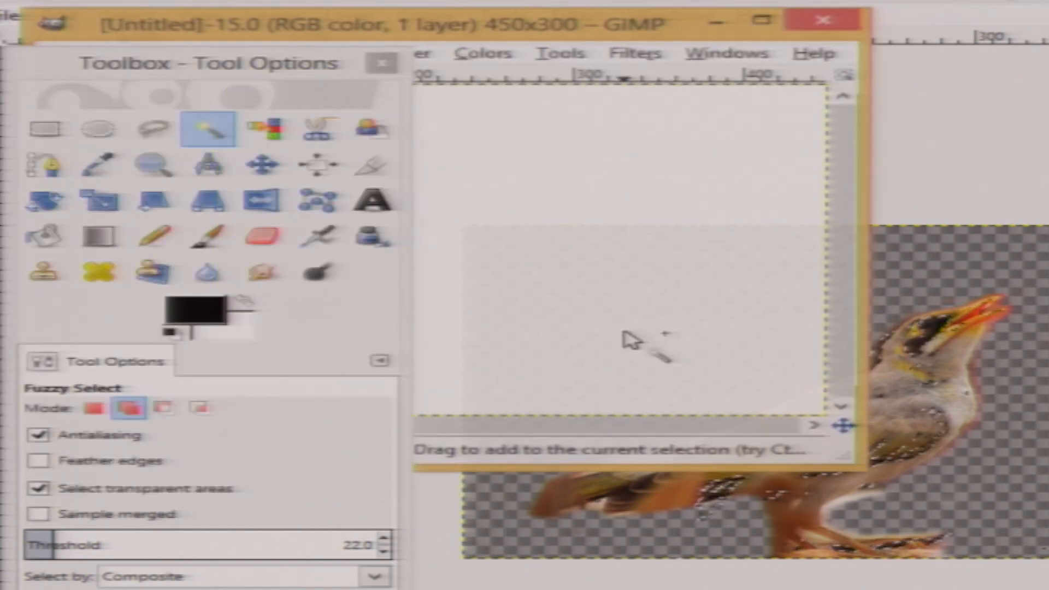
pyautogui.moveTo(576, 39); pyautogui.dragTo(843, 48)
pyautogui.press('ctrl')
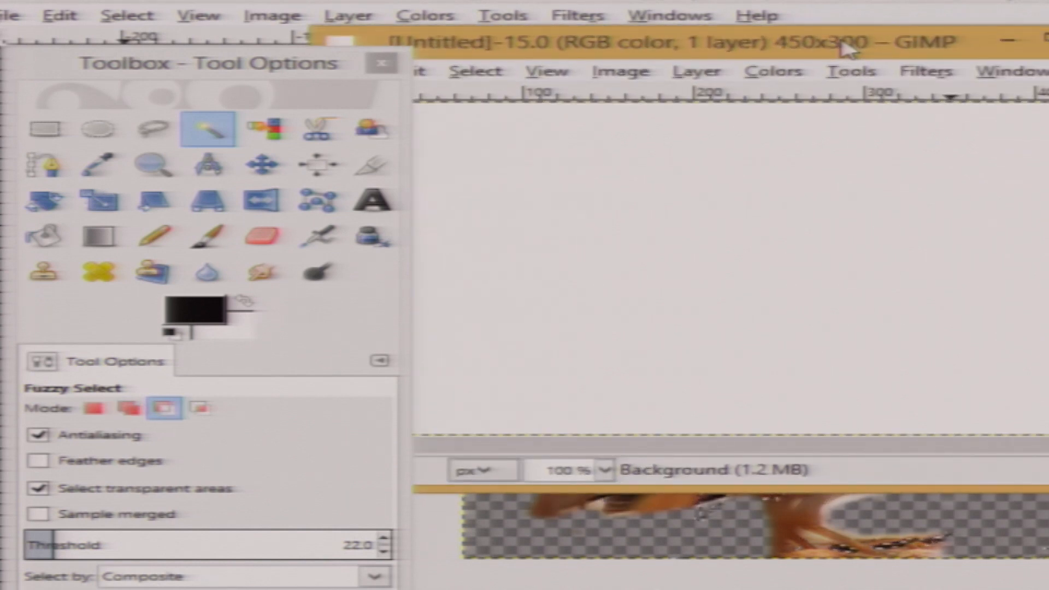
pyautogui.hotkey('ctrl', 'v')
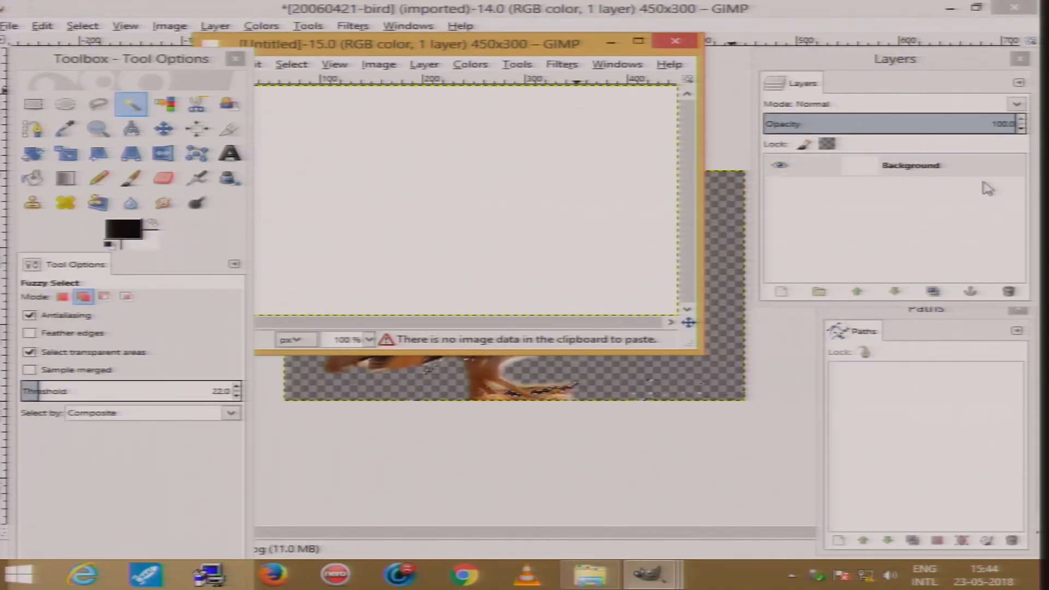
# Copy the selection from the bird image and paste it into the new Untitled image
pyautogui.click(970, 170)
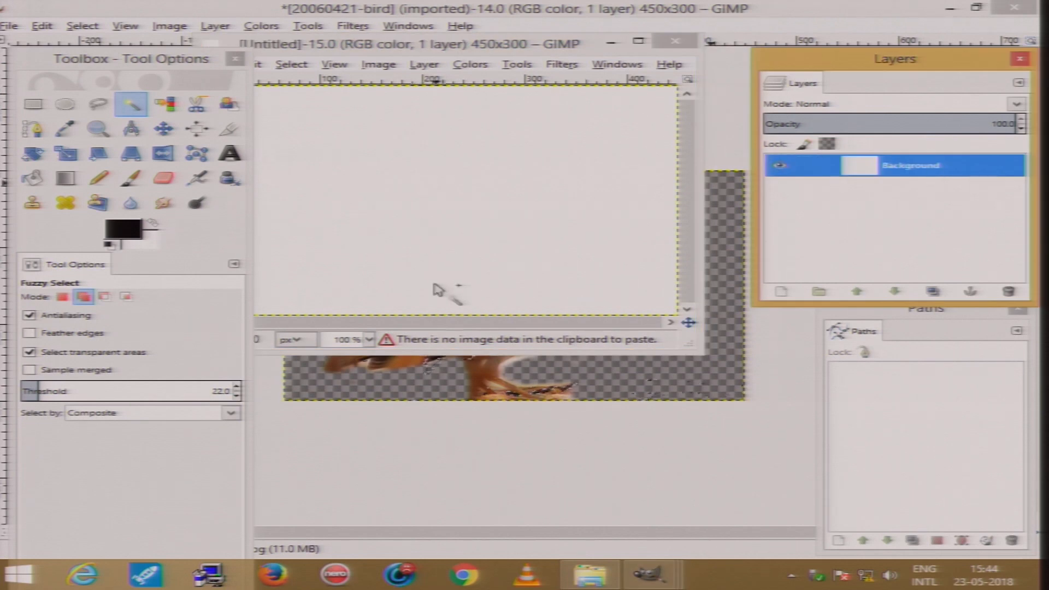
pyautogui.click(708, 379)
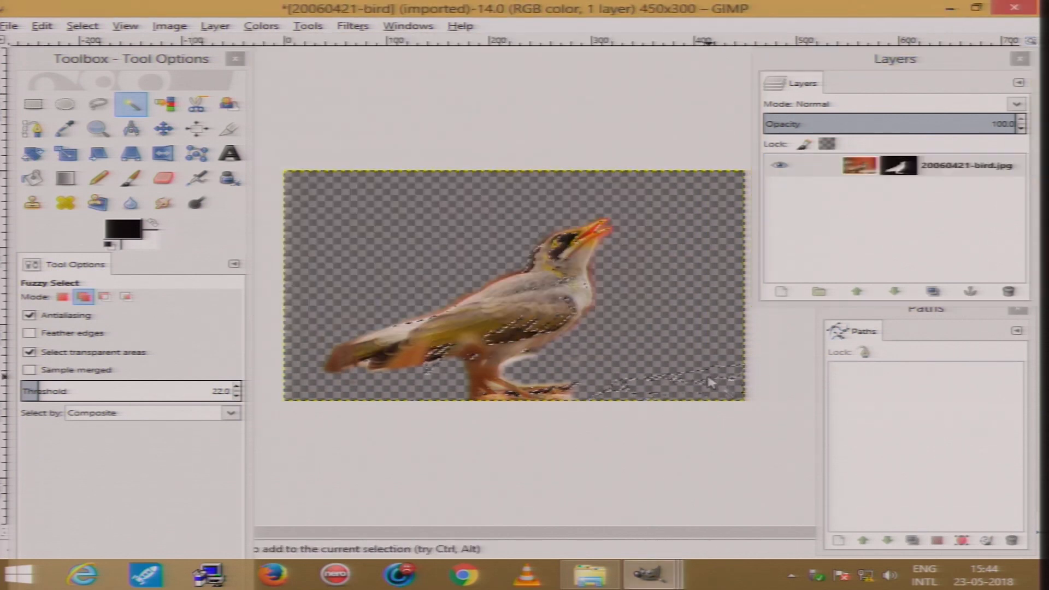
pyautogui.hotkey('ctrl', 'c')
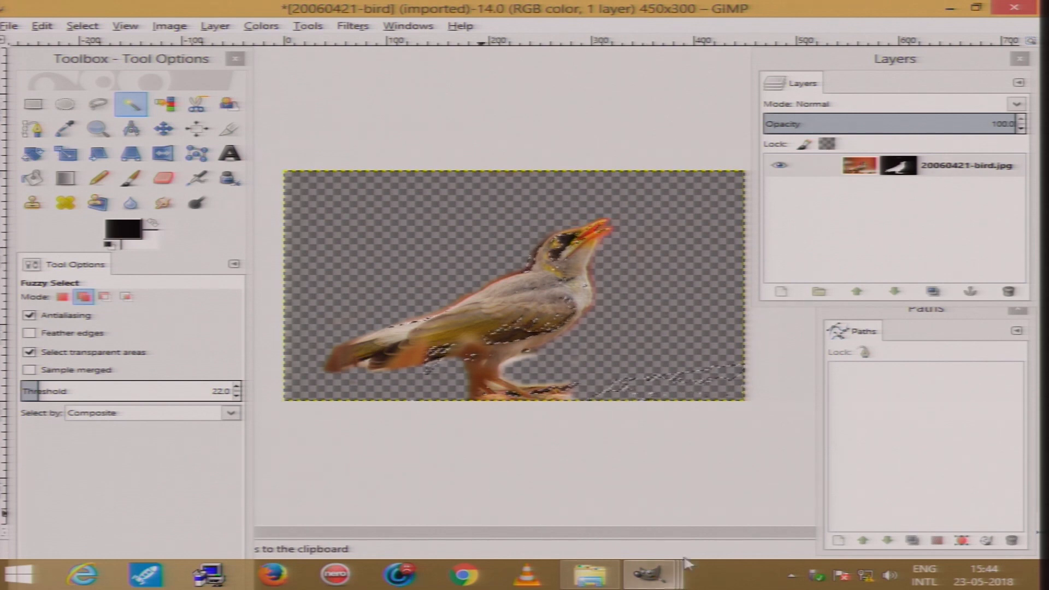
pyautogui.moveTo(666, 582)
pyautogui.click(814, 506)
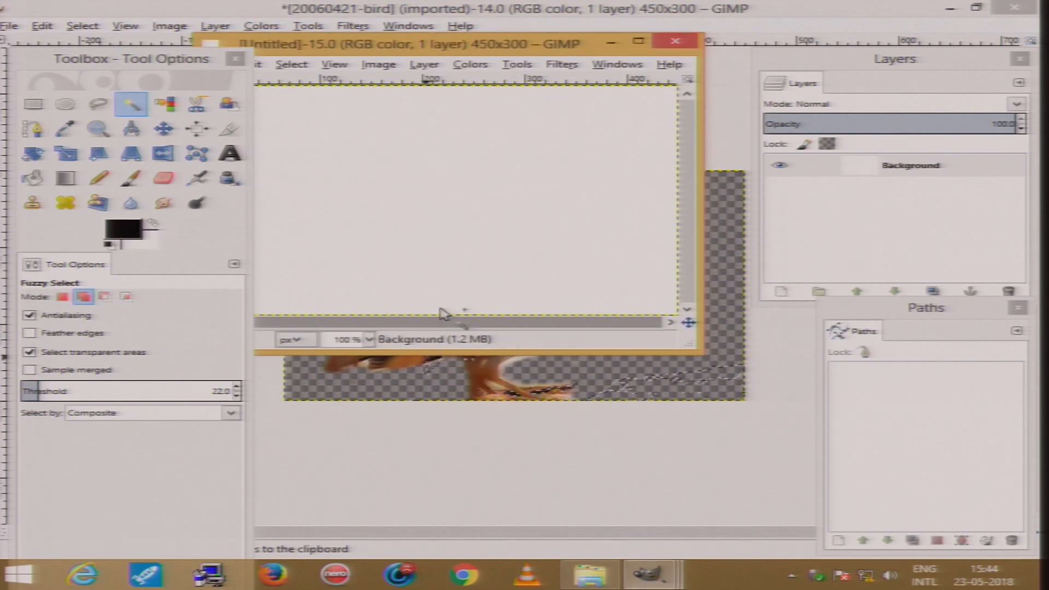
pyautogui.hotkey('ctrl', 'v')
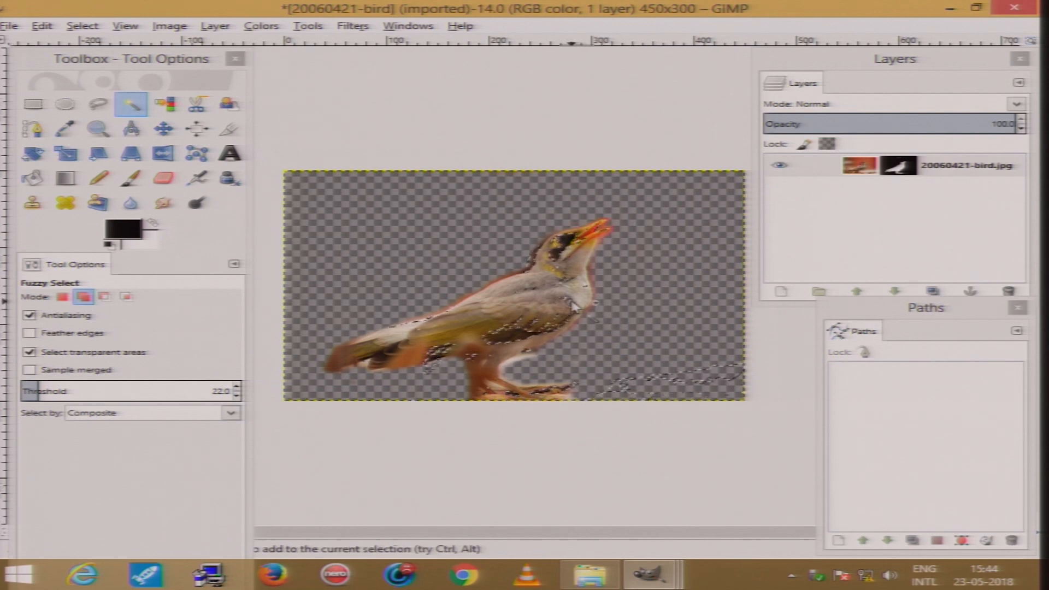
# Clear the selection and, with a smaller Paintbrush, paint away the leftover background specks below the bird's body
pyautogui.hotkey('ctrl', 'shift')
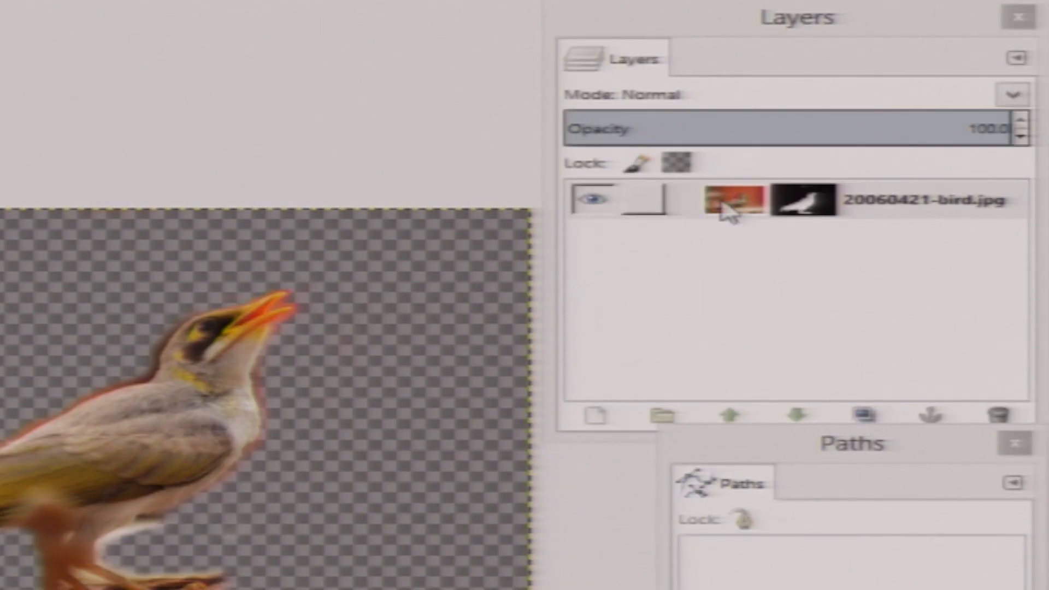
pyautogui.click(854, 168)
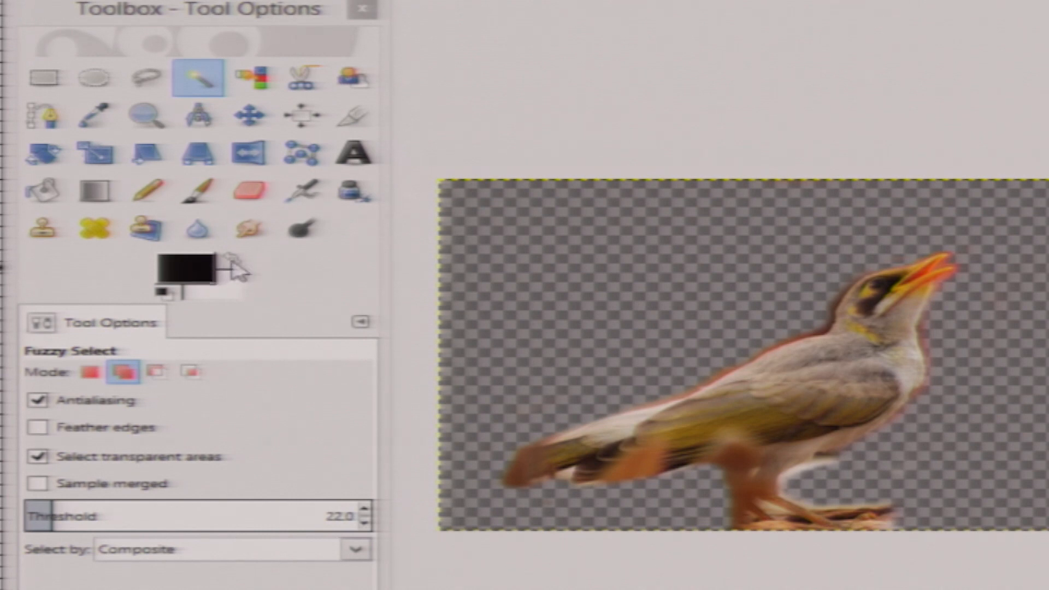
pyautogui.press('1')
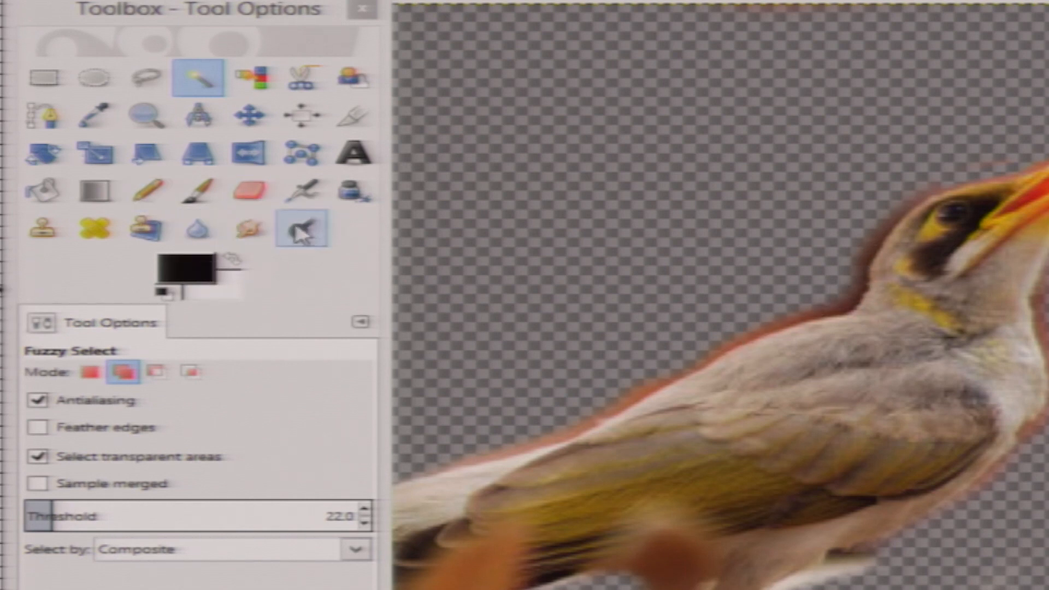
pyautogui.click(195, 193)
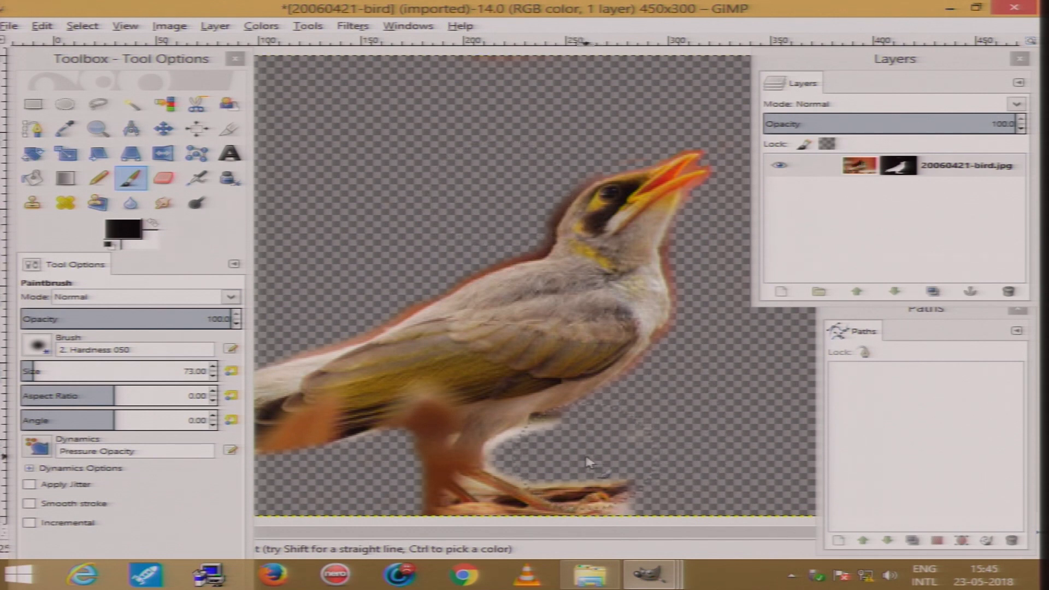
pyautogui.press('[')
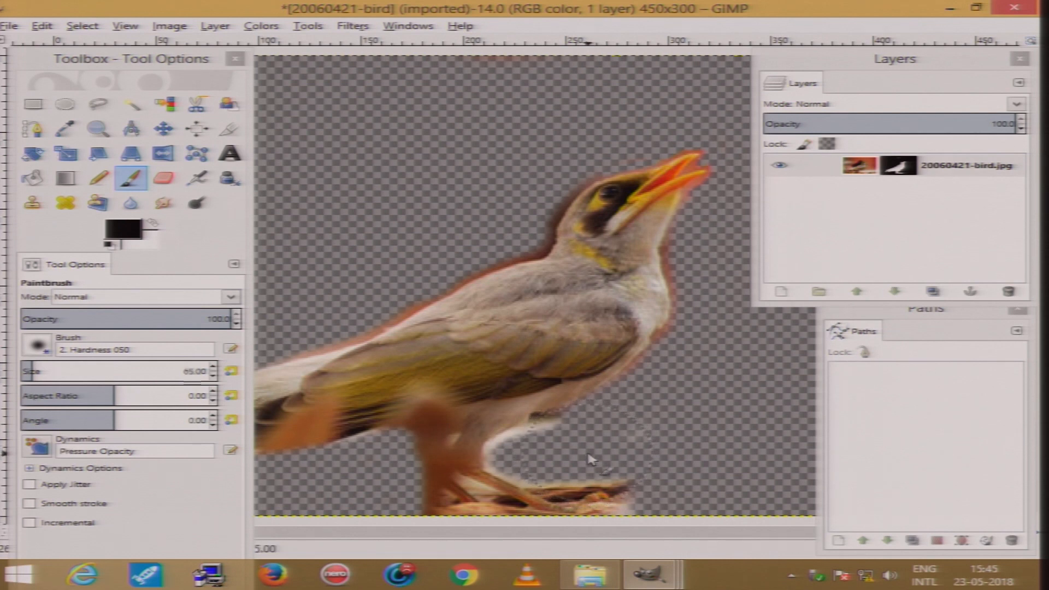
pyautogui.moveTo(573, 450)
pyautogui.mouseDown()
pyautogui.moveTo(537, 457)
pyautogui.moveTo(564, 445)
pyautogui.mouseUp()
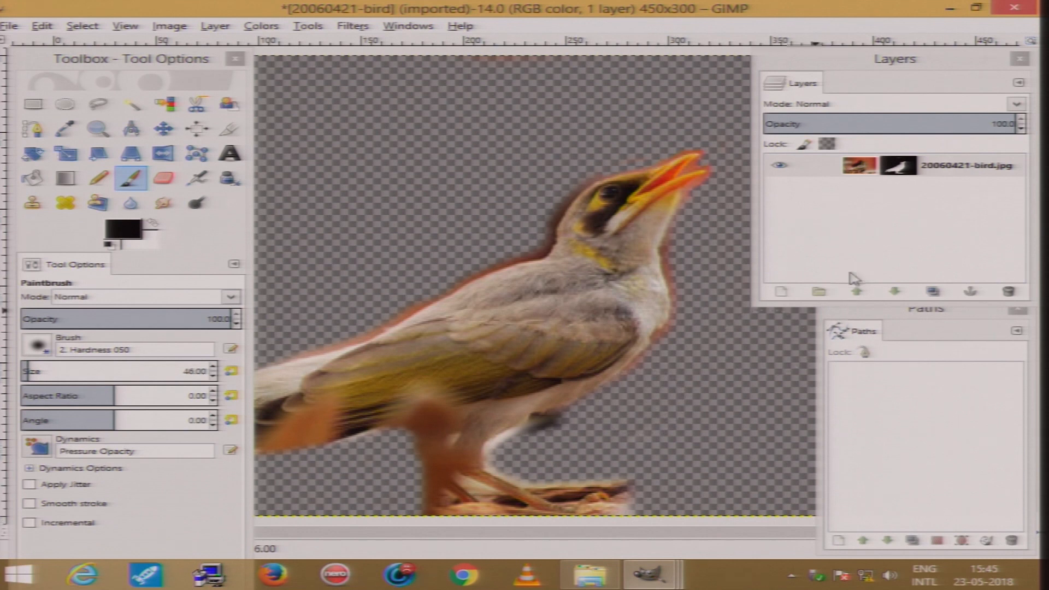
pyautogui.click(913, 170)
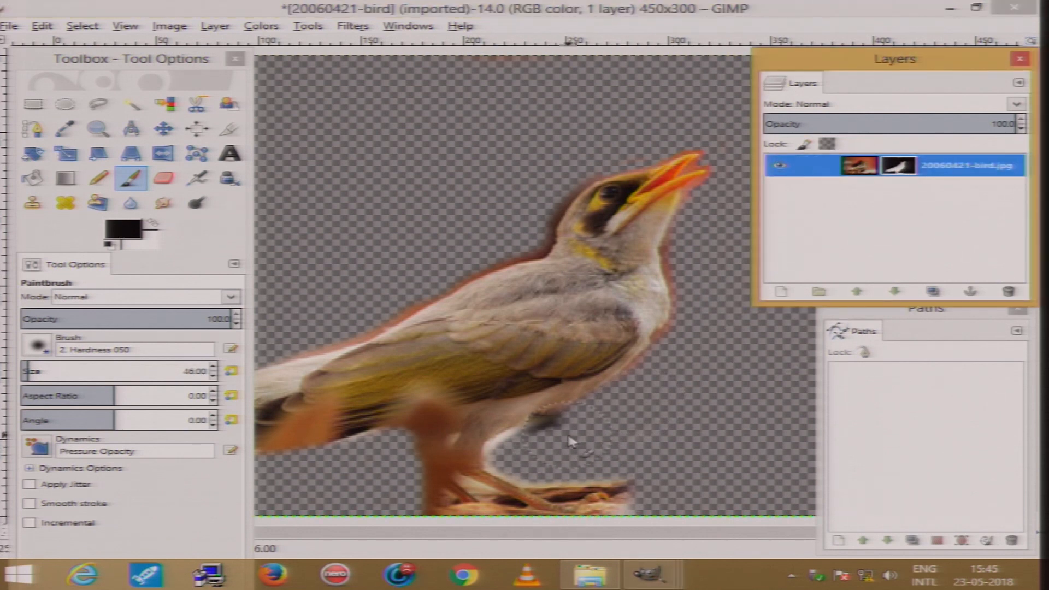
pyautogui.click(574, 445)
pyautogui.moveTo(578, 446)
pyautogui.mouseDown()
pyautogui.moveTo(545, 454)
pyautogui.moveTo(578, 434)
pyautogui.mouseUp()
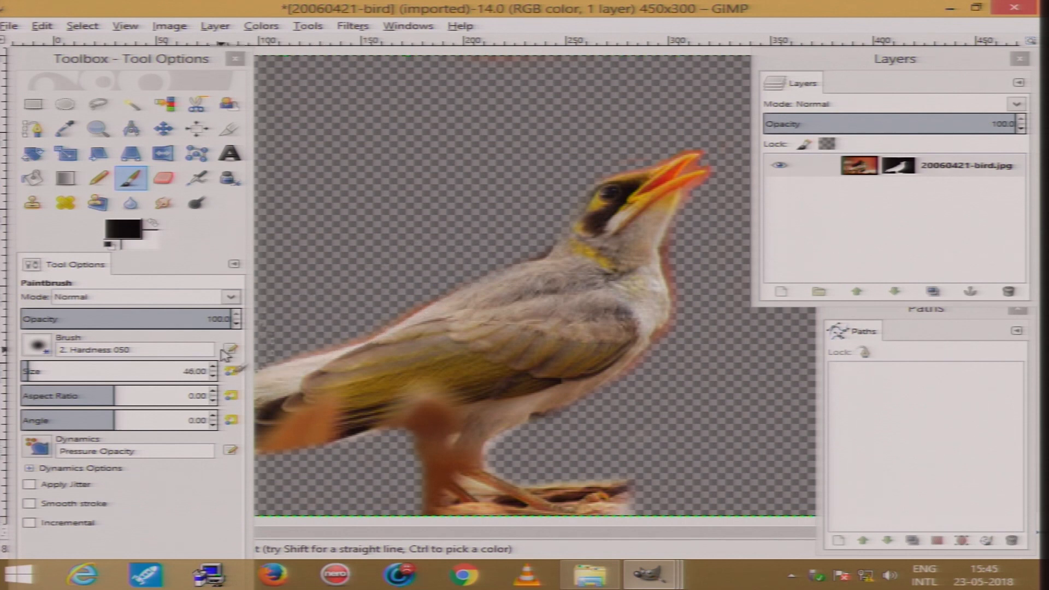
# Fuzzy-select the transparent background, invert the selection onto the bird, and copy it
pyautogui.click(131, 104)
pyautogui.click(441, 141)
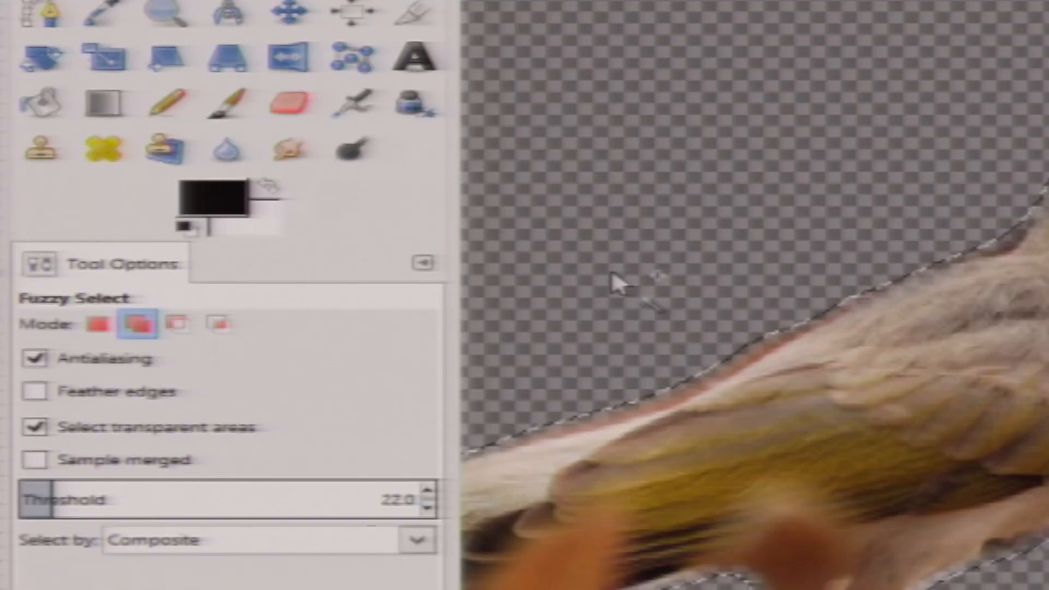
pyautogui.hotkey('ctrl', 'i')
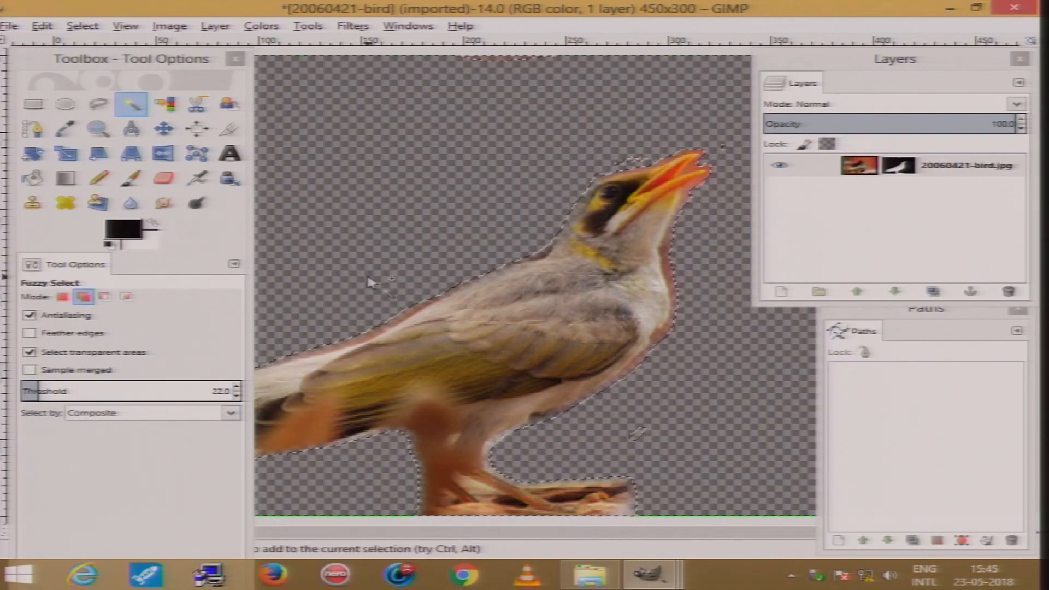
pyautogui.hotkey('ctrl', 'c')
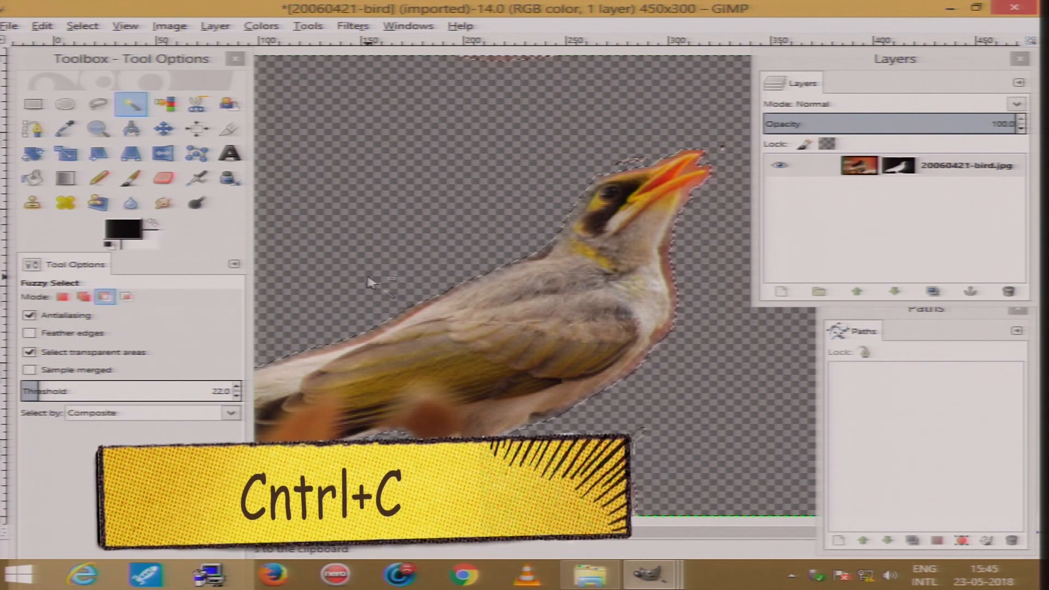
# In the Untitled image, delete the floating pasted layer and try pasting the copied bird again
pyautogui.click(816, 575)
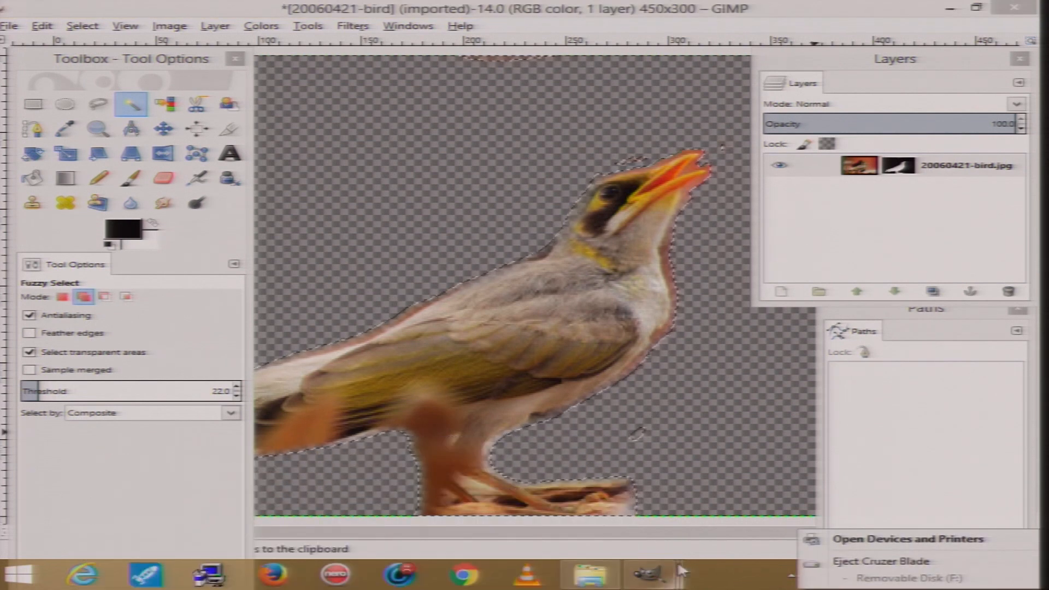
pyautogui.click(653, 574)
pyautogui.click(903, 485)
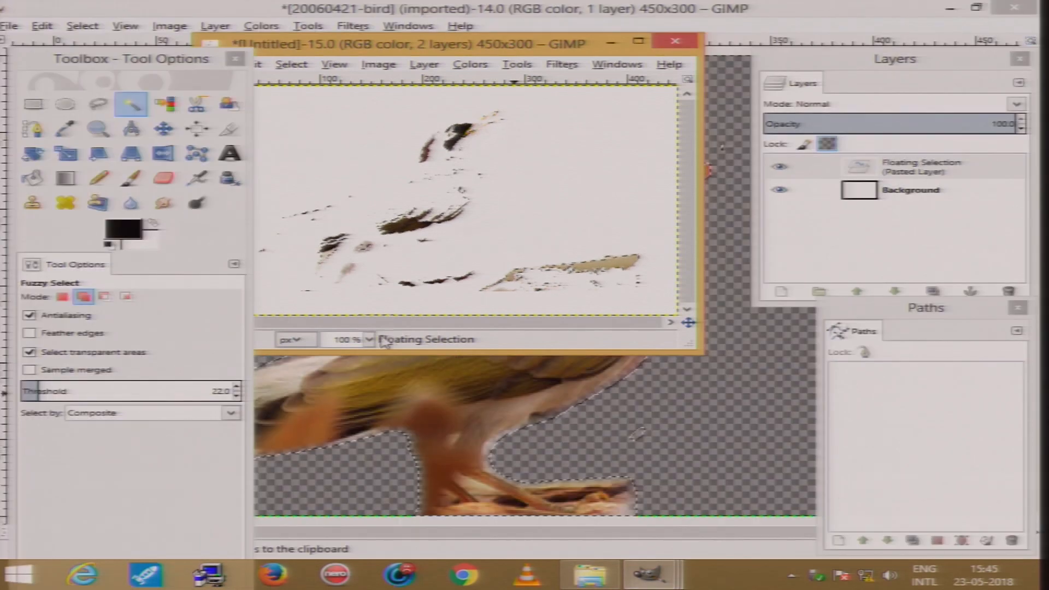
pyautogui.moveTo(412, 46); pyautogui.dragTo(495, 68)
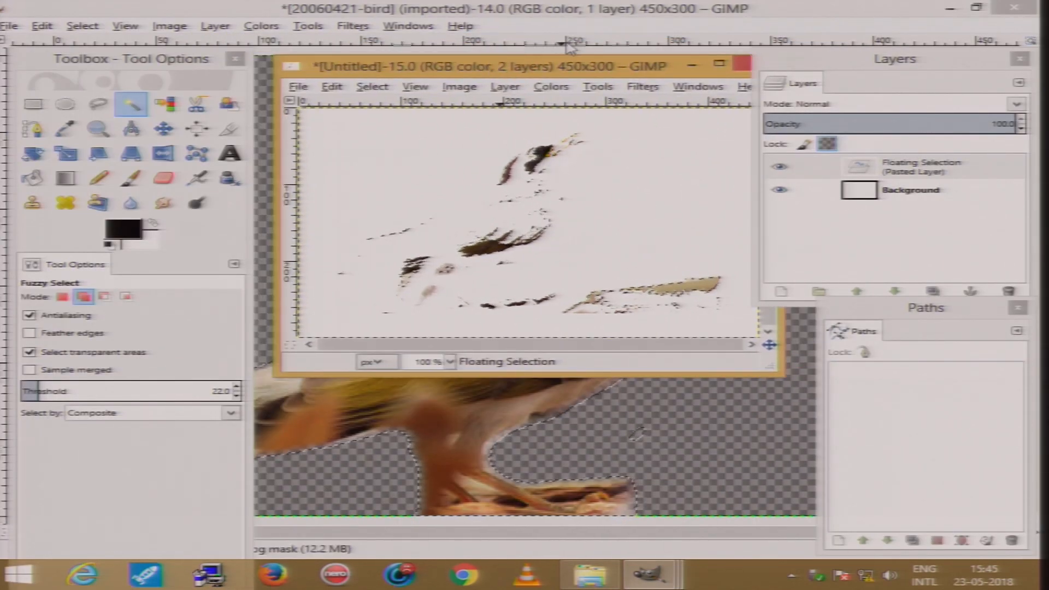
pyautogui.click(1004, 170)
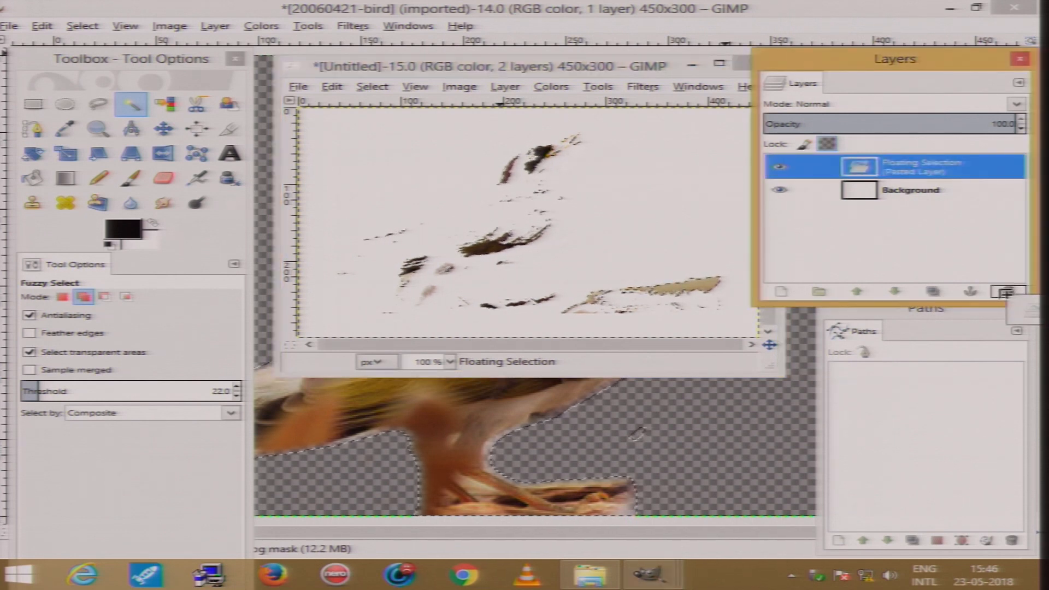
pyautogui.click(1006, 292)
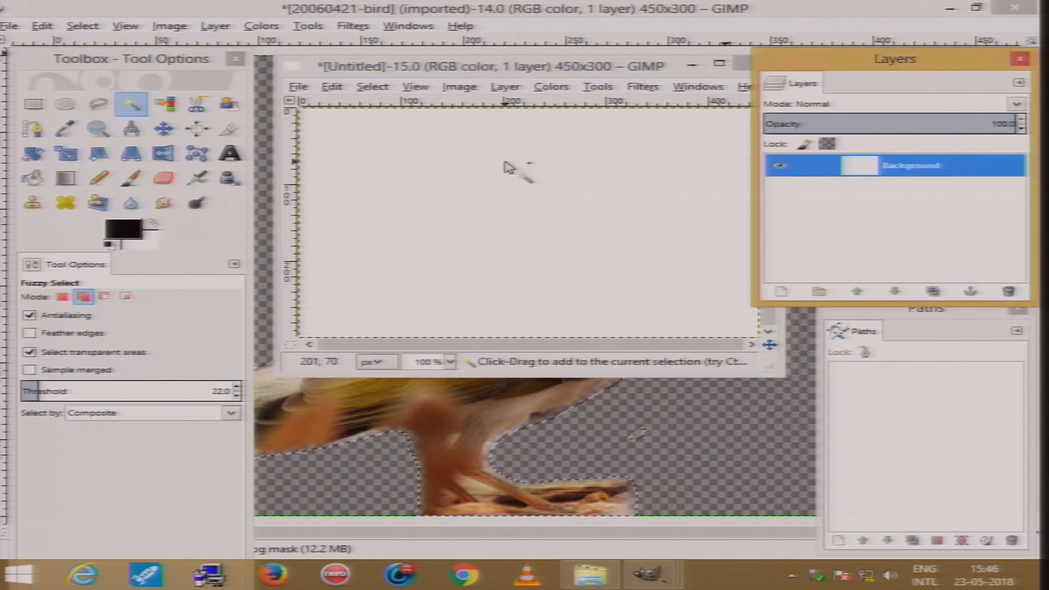
pyautogui.hotkey('ctrl', 'v')
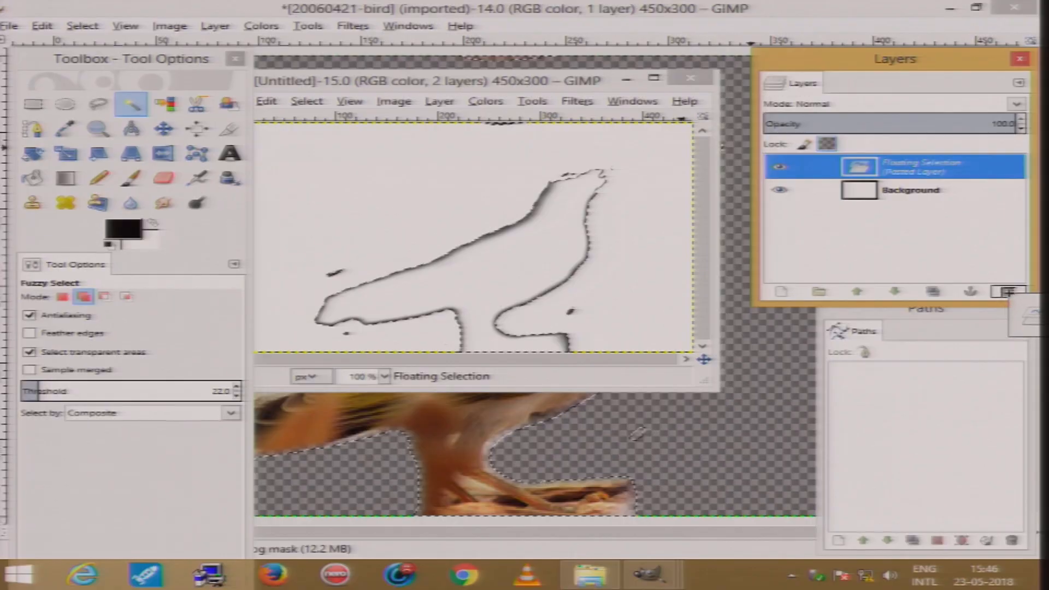
pyautogui.click(1007, 291)
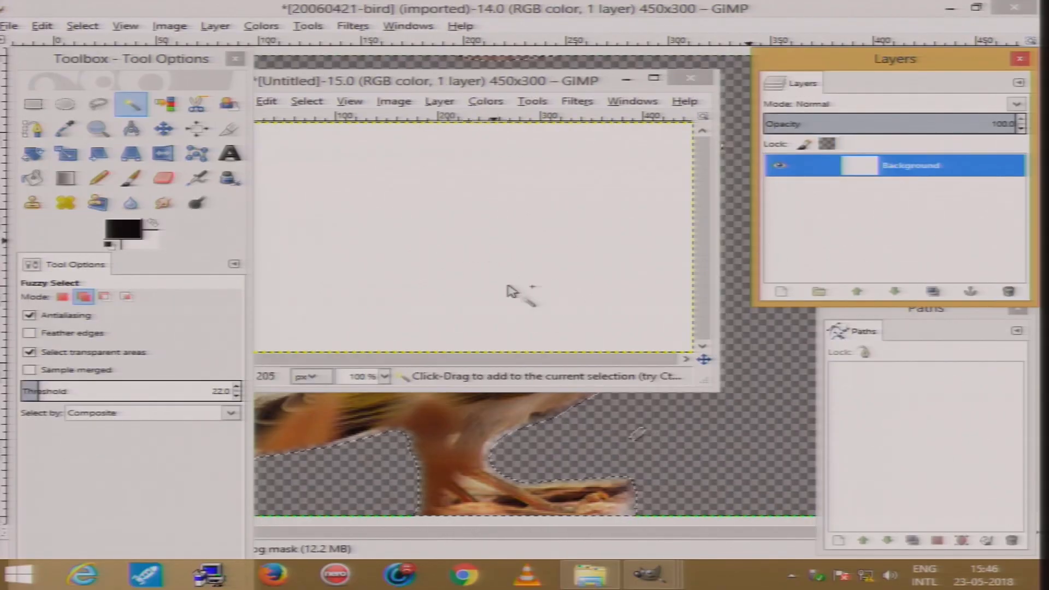
pyautogui.click(754, 414)
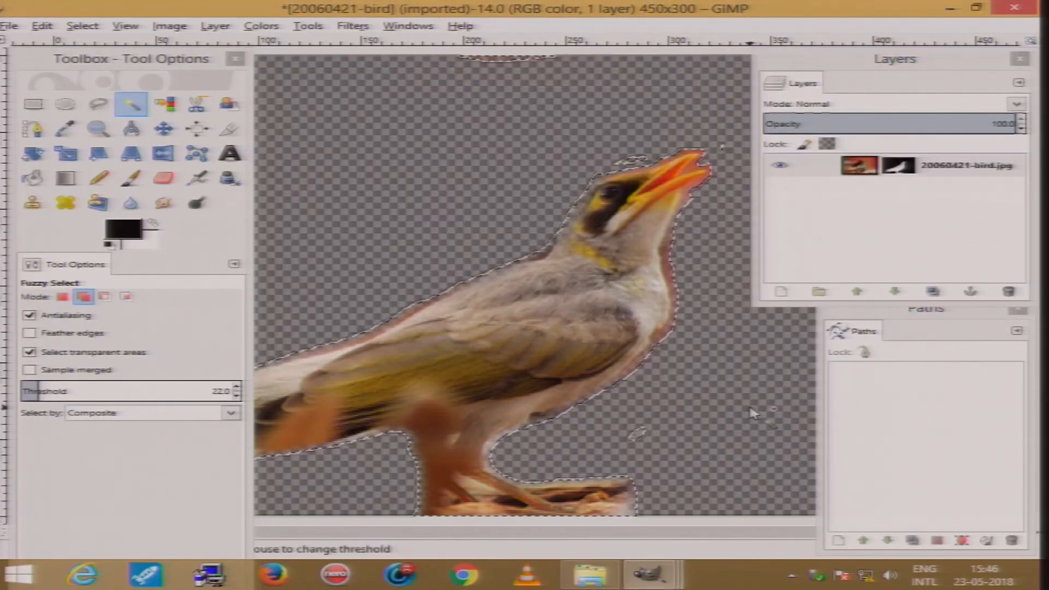
pyautogui.click(857, 166)
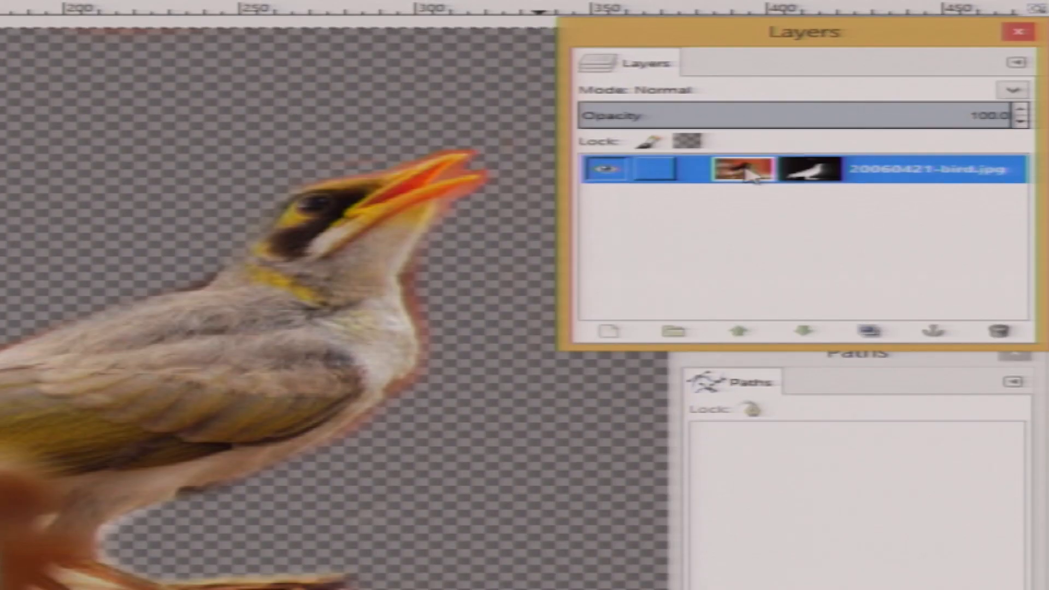
pyautogui.click(802, 176)
pyautogui.click(752, 175)
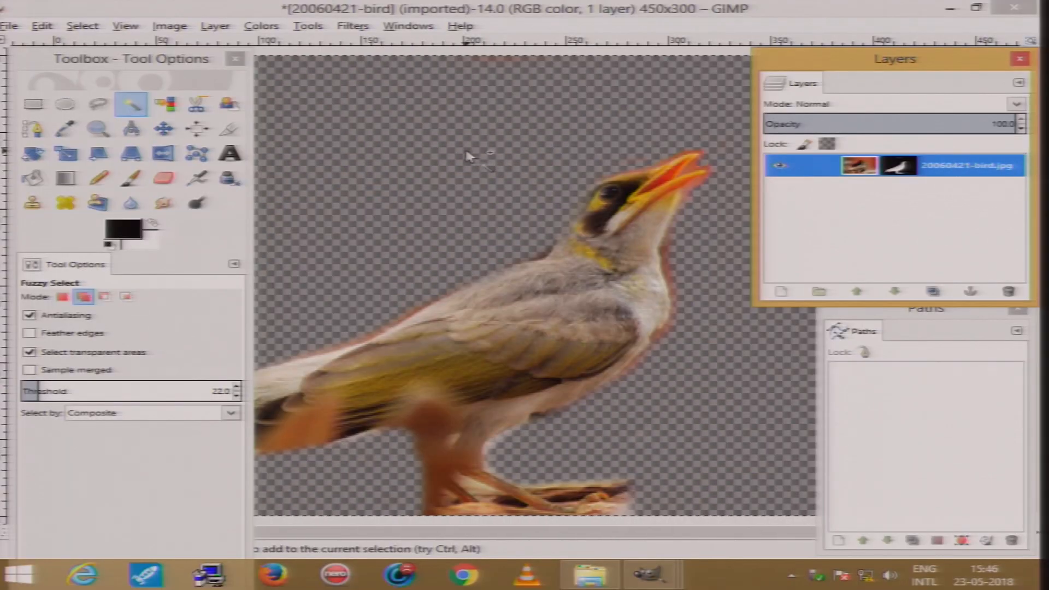
pyautogui.click(469, 157)
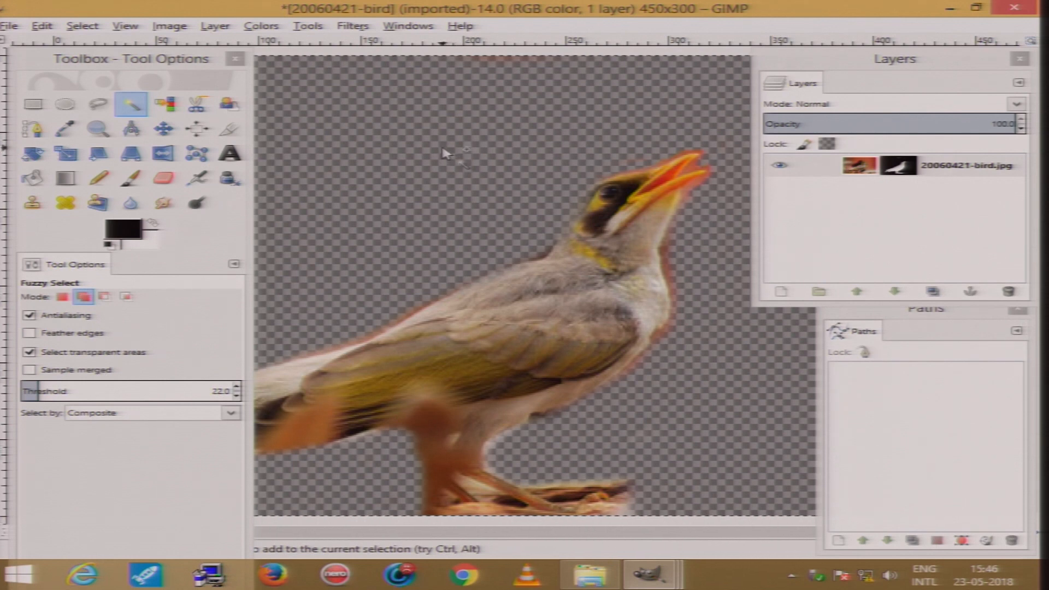
pyautogui.click(404, 125)
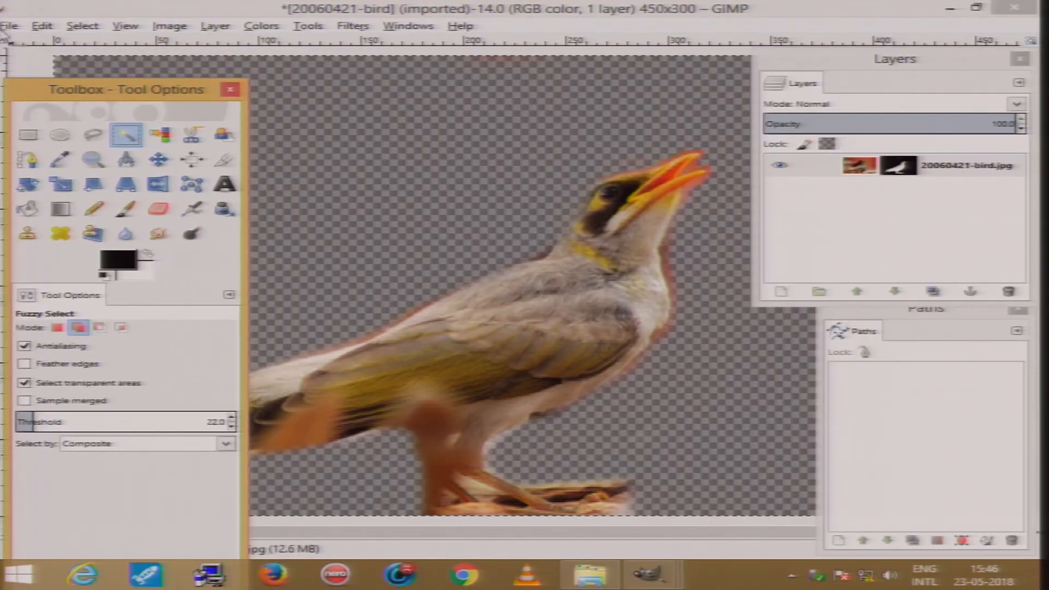
# Open the hummingbird image 64670271.zISBBYNj.HS6H0143_WEB.jpg from the LAYERDEMO_IMAGES folder
pyautogui.click(10, 25)
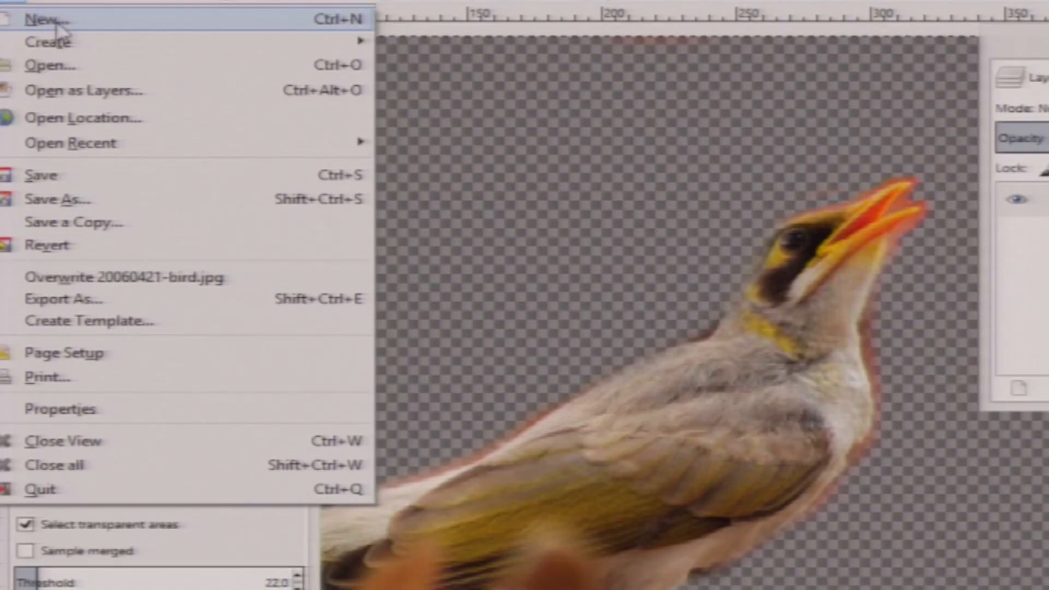
pyautogui.click(57, 67)
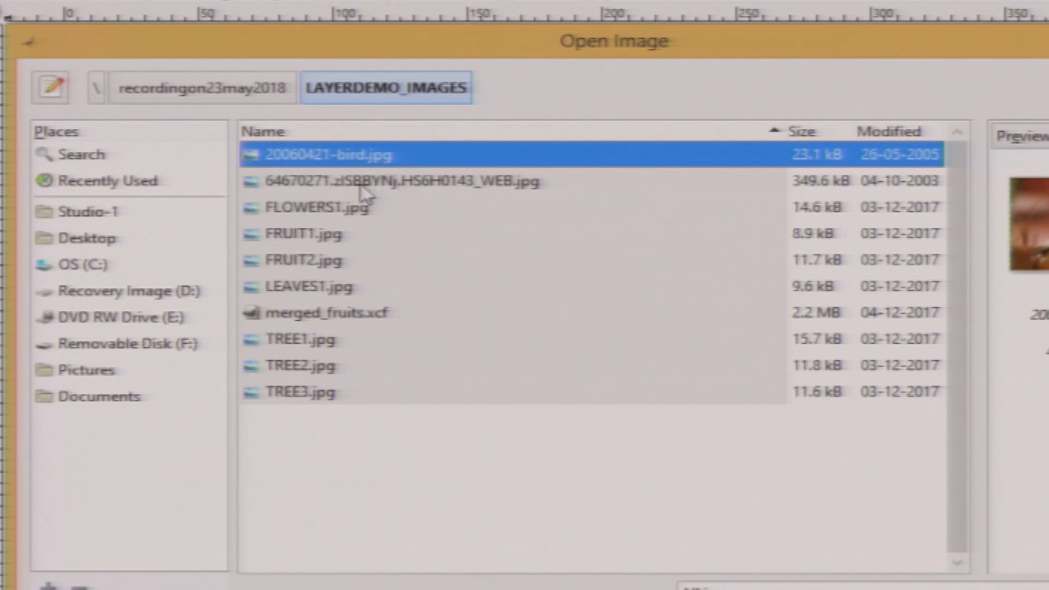
pyautogui.click(376, 186)
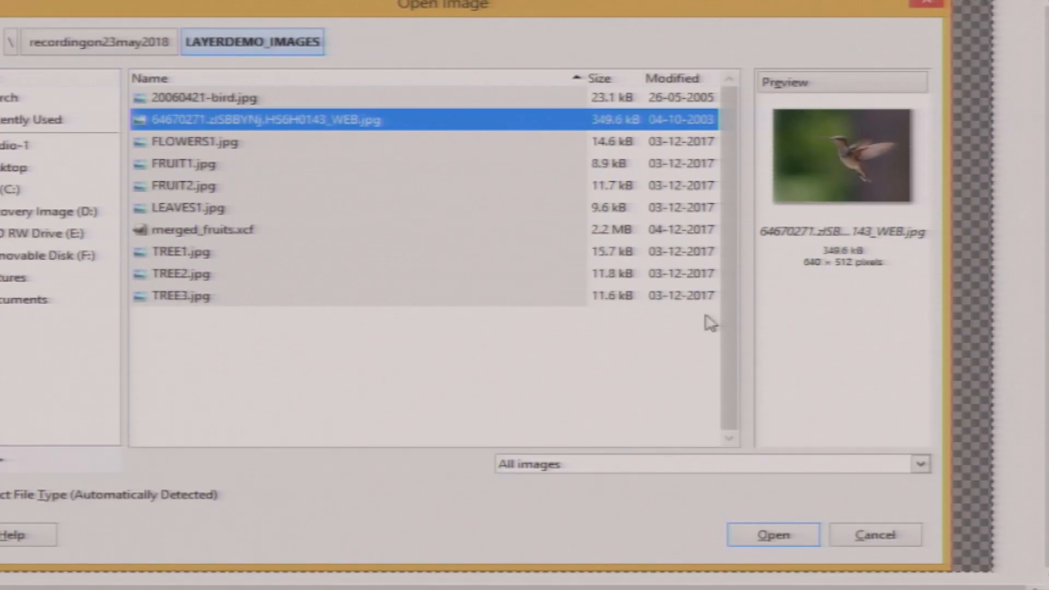
pyautogui.click(754, 536)
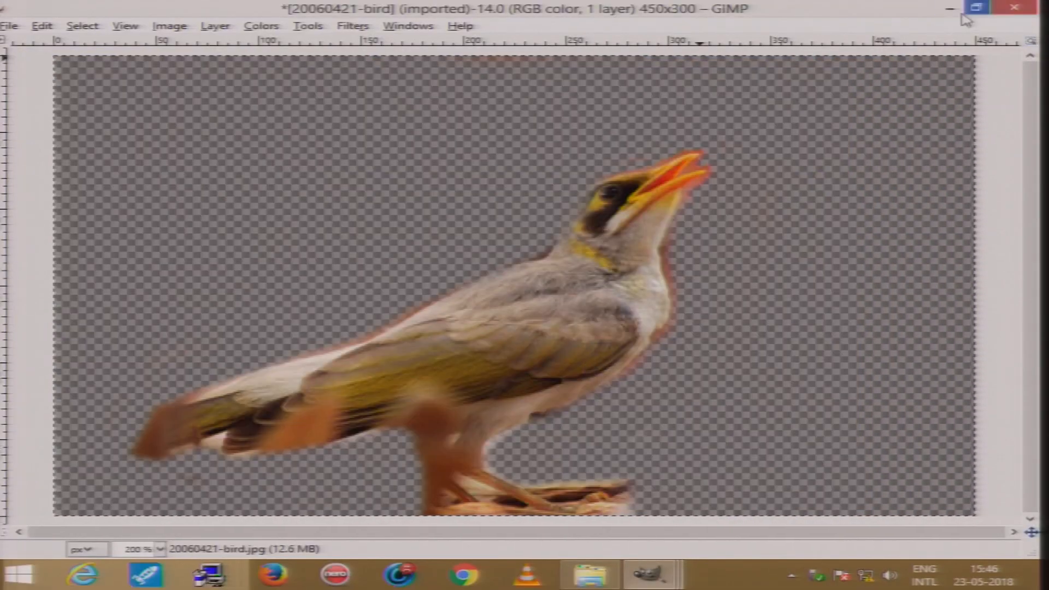
pyautogui.click(975, 8)
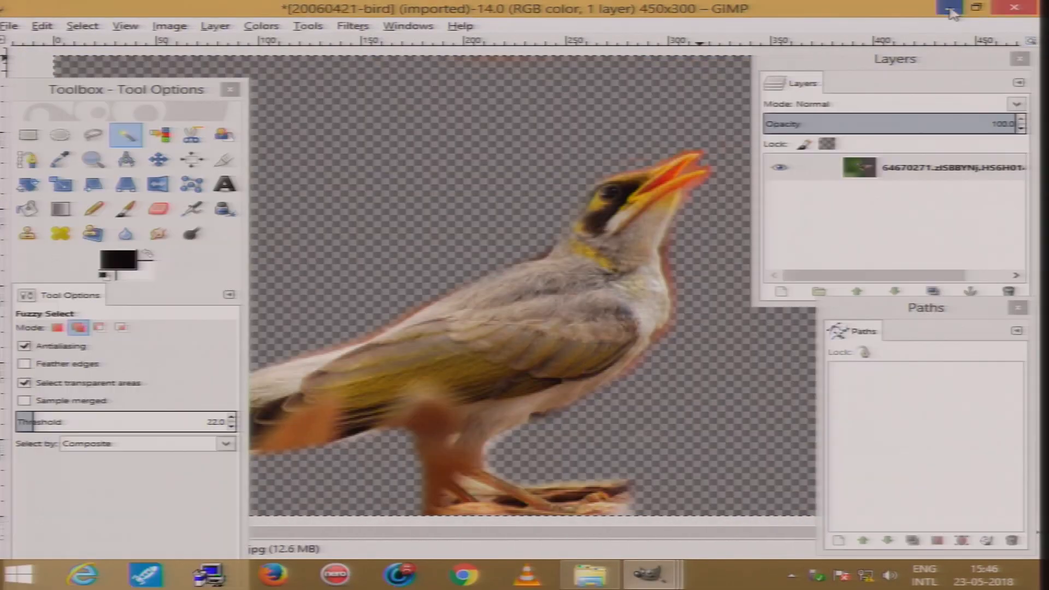
pyautogui.click(686, 49)
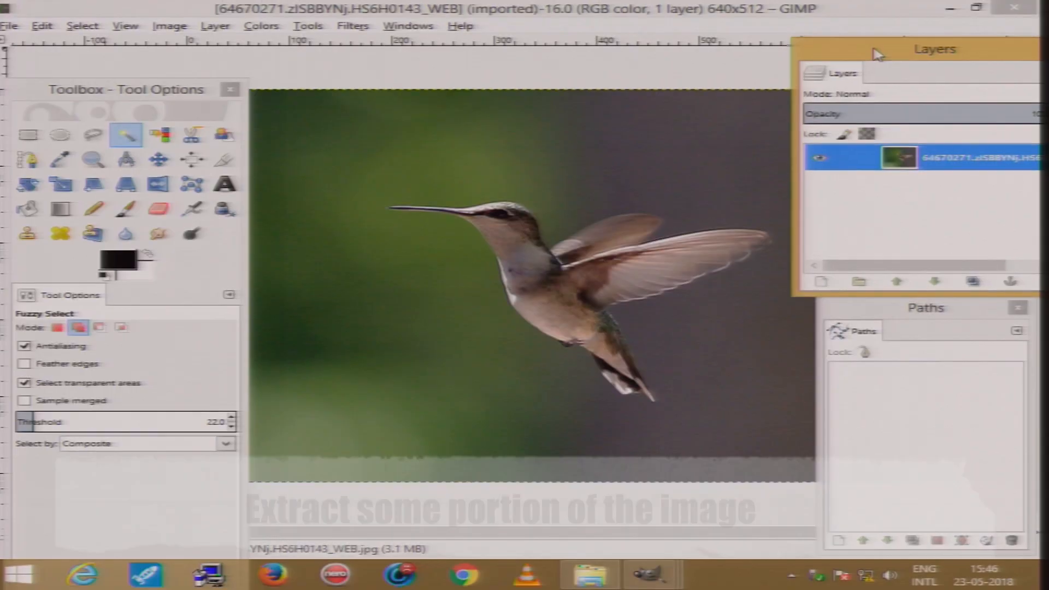
pyautogui.moveTo(877, 53); pyautogui.dragTo(894, 47)
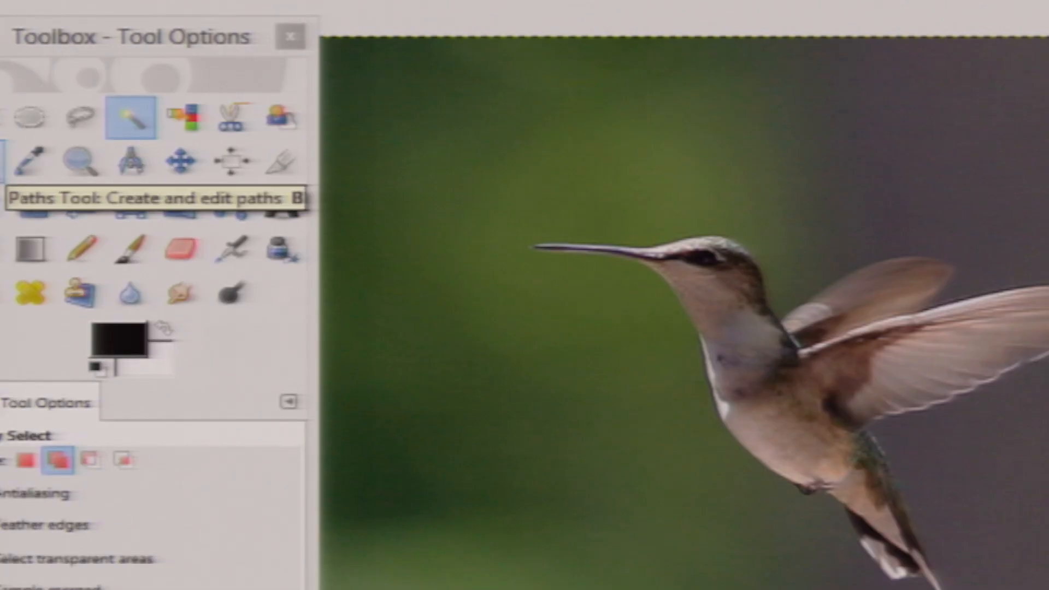
# With the Paths tool, place anchor points tracing the outline of the hummingbird's raised wing
pyautogui.click(2, 161)
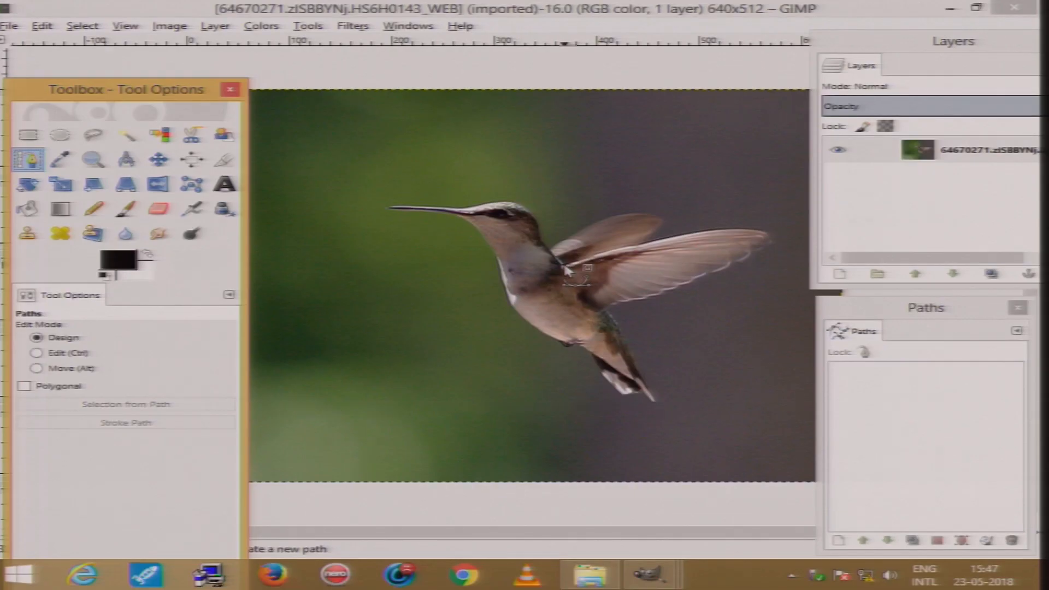
pyautogui.click(564, 266)
pyautogui.click(712, 231)
pyautogui.click(762, 230)
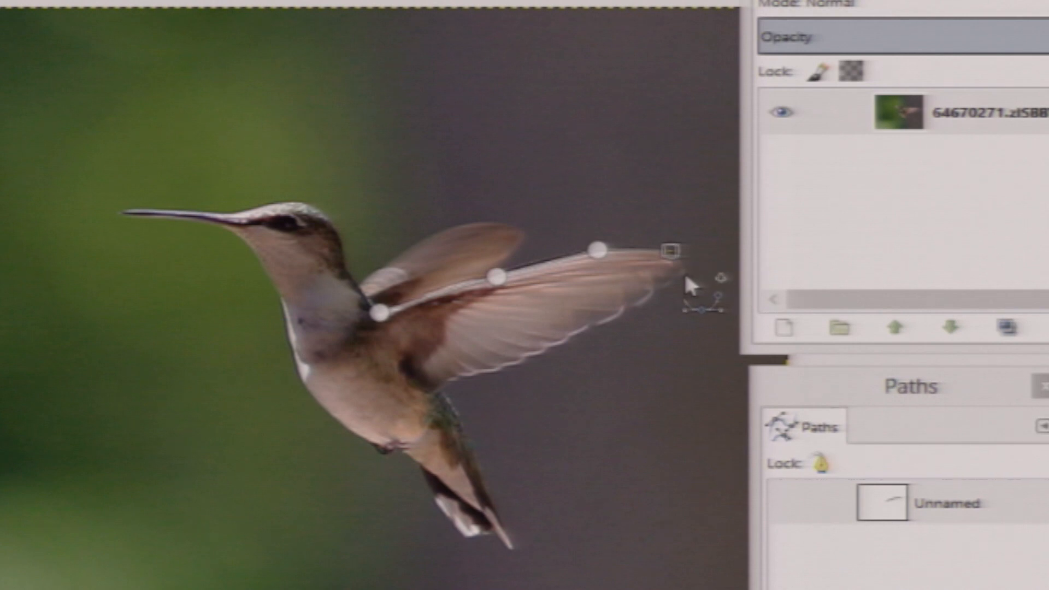
pyautogui.moveTo(649, 303); pyautogui.dragTo(588, 334)
pyautogui.click(535, 355)
pyautogui.click(484, 373)
pyautogui.click(439, 382)
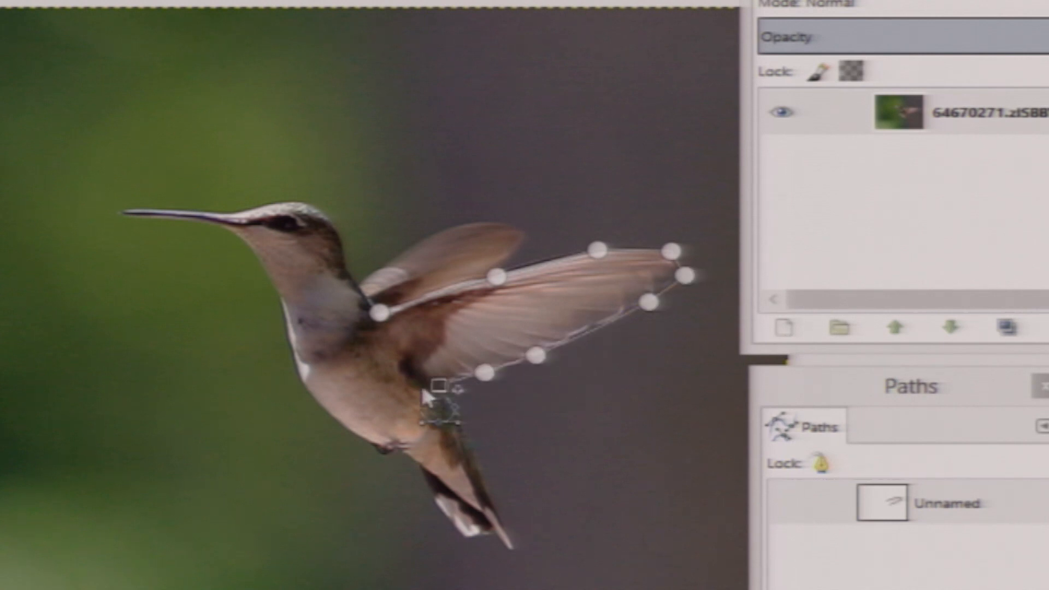
pyautogui.click(396, 375)
pyautogui.click(379, 329)
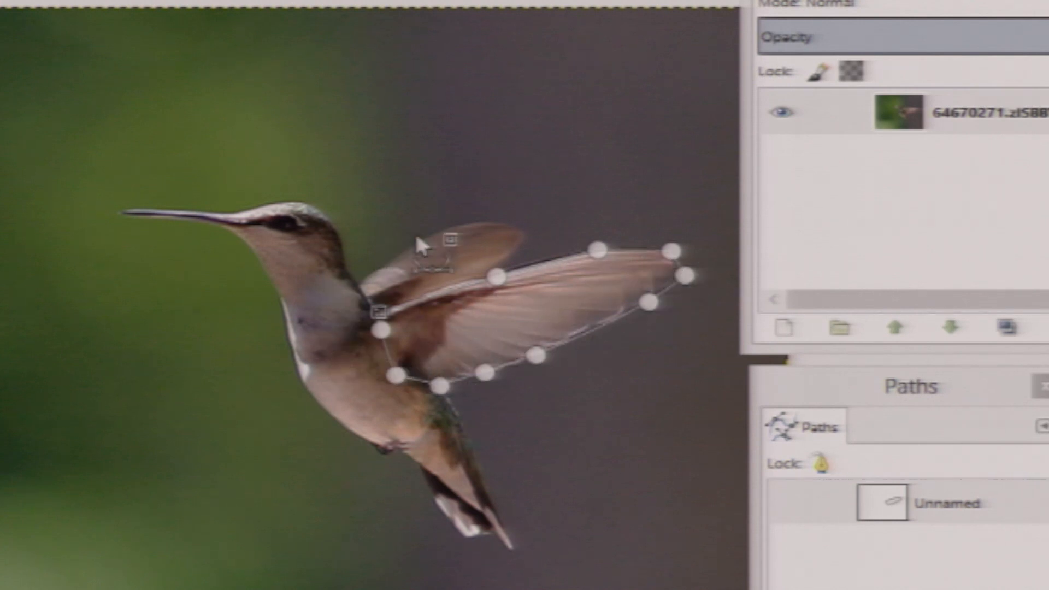
pyautogui.moveTo(800, 386); pyautogui.dragTo(793, 277)
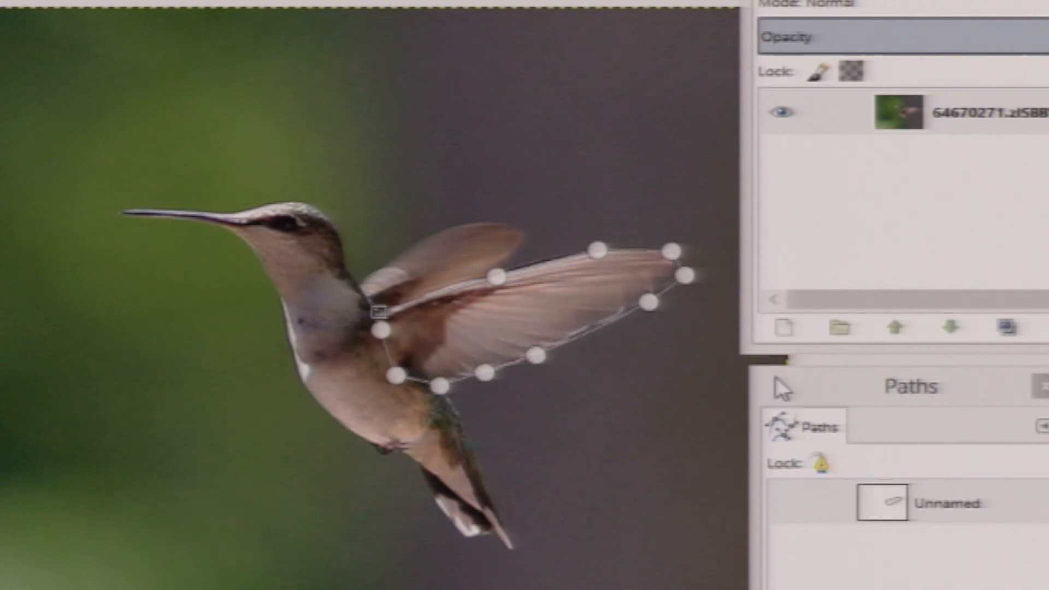
pyautogui.moveTo(720, 154); pyautogui.dragTo(710, 74)
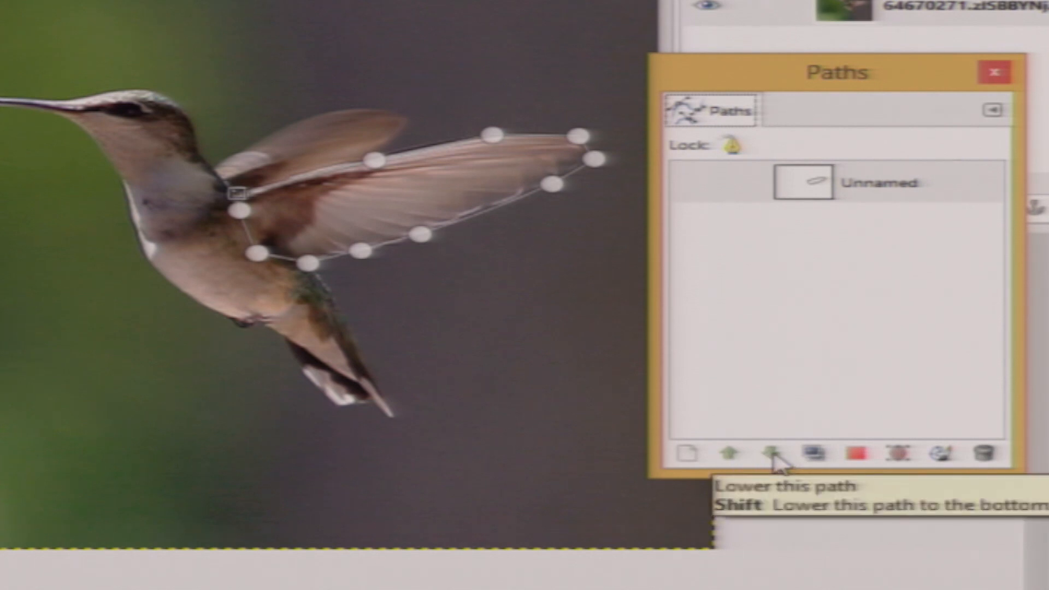
# Convert the wing path to a selection, then try stroking it with an 11 px line and cancel
pyautogui.click(858, 455)
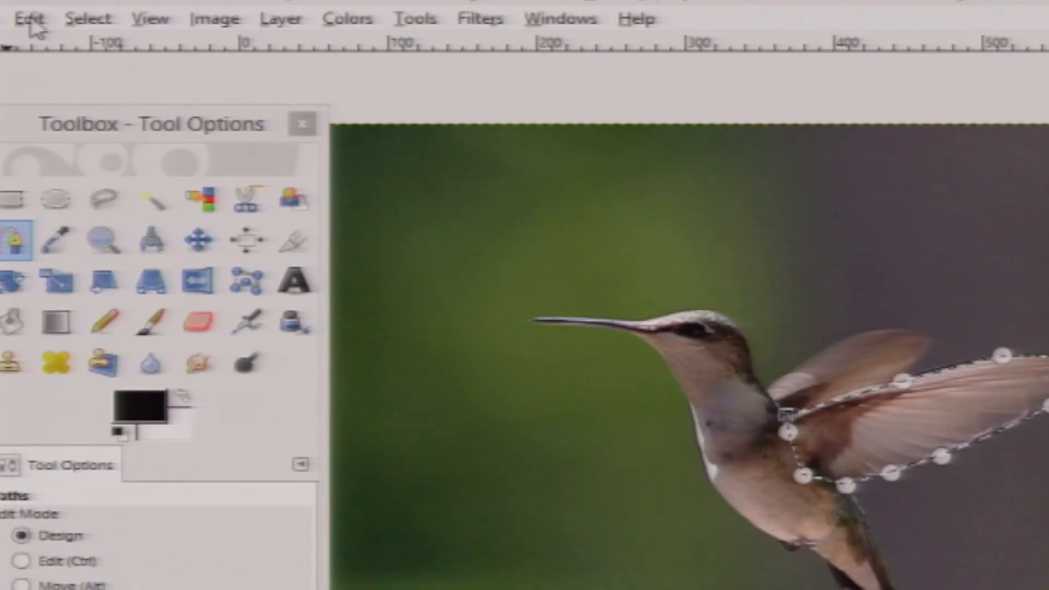
pyautogui.click(32, 21)
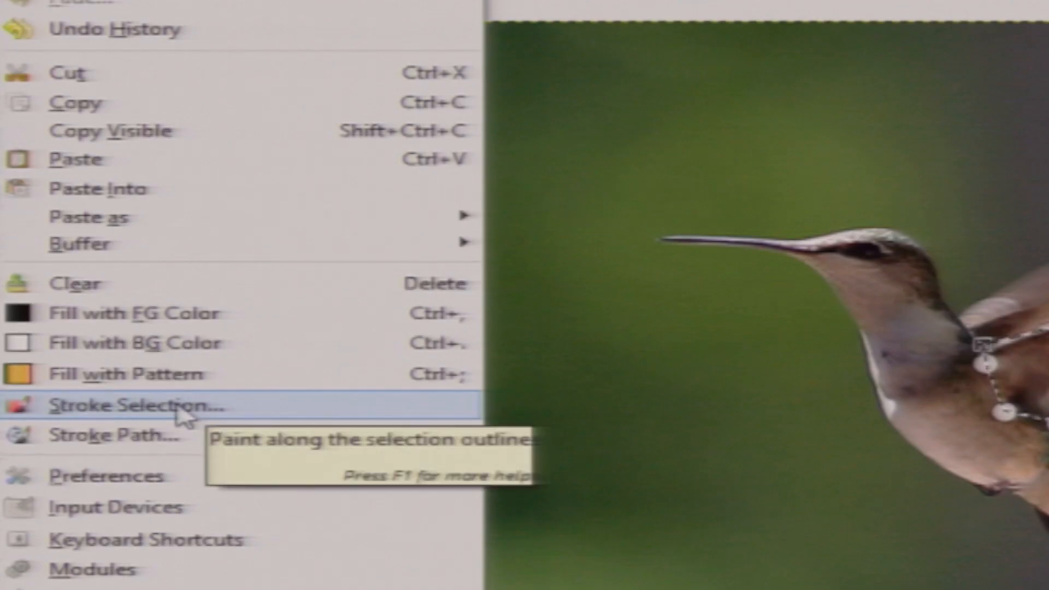
pyautogui.click(104, 298)
pyautogui.moveTo(458, 172); pyautogui.dragTo(642, 51)
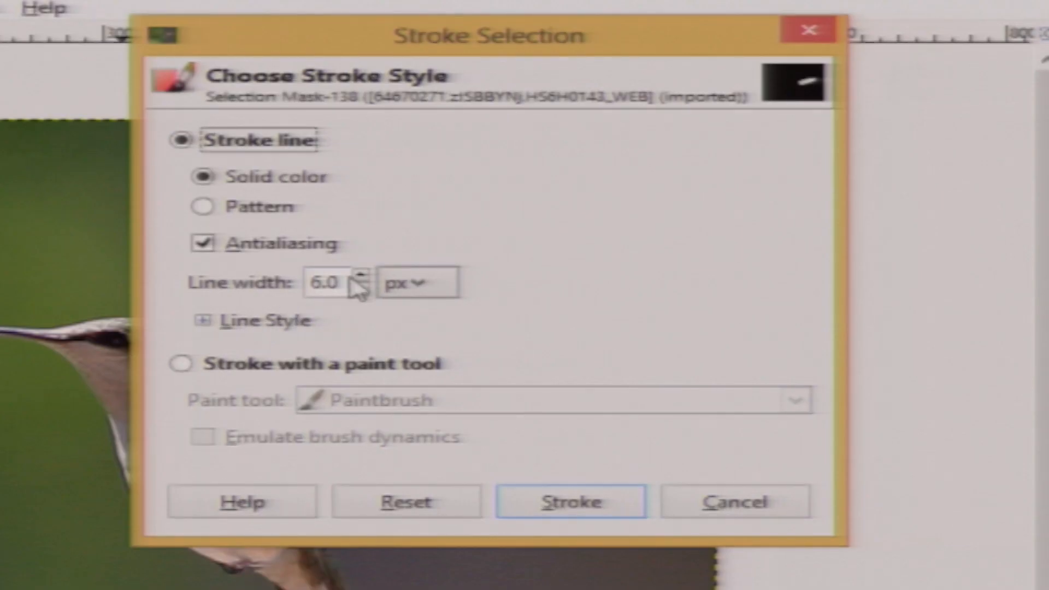
pyautogui.click(361, 276)
pyautogui.click(361, 277)
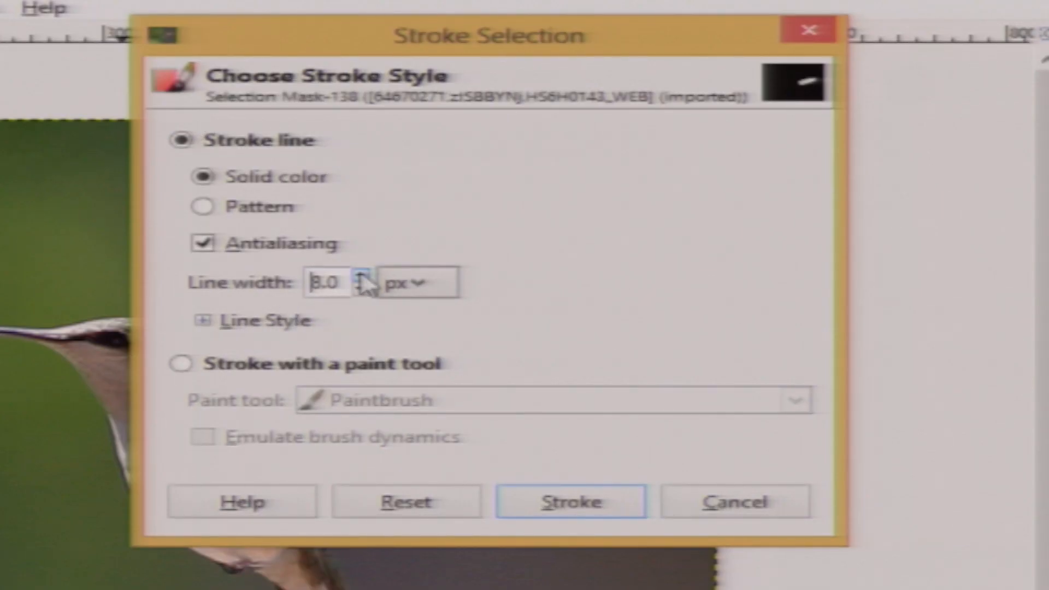
pyautogui.click(361, 276)
pyautogui.click(361, 276)
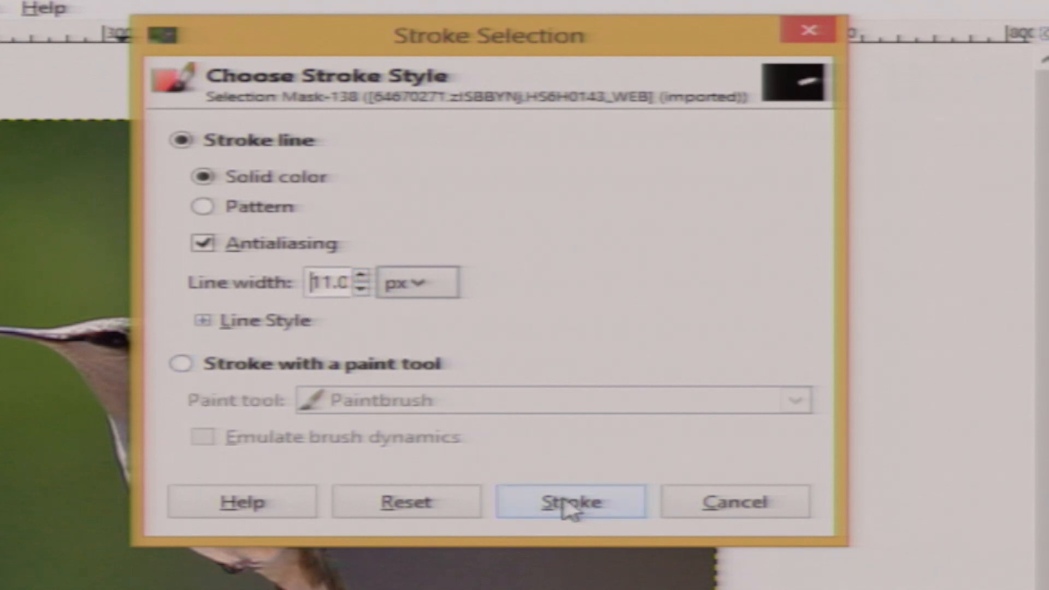
pyautogui.click(732, 509)
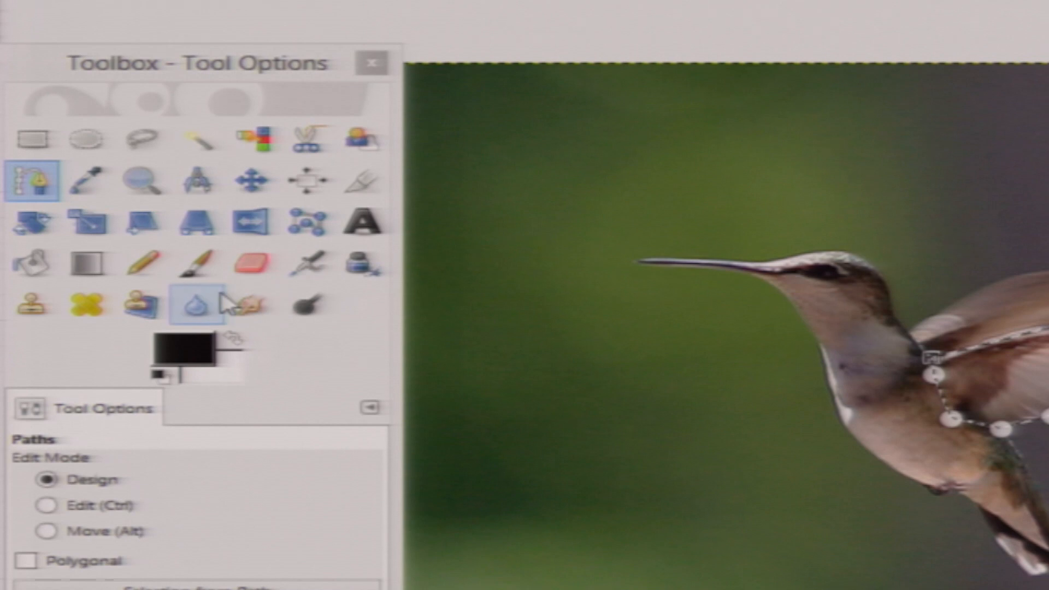
# Set the foreground colour to a bright green
pyautogui.click(197, 347)
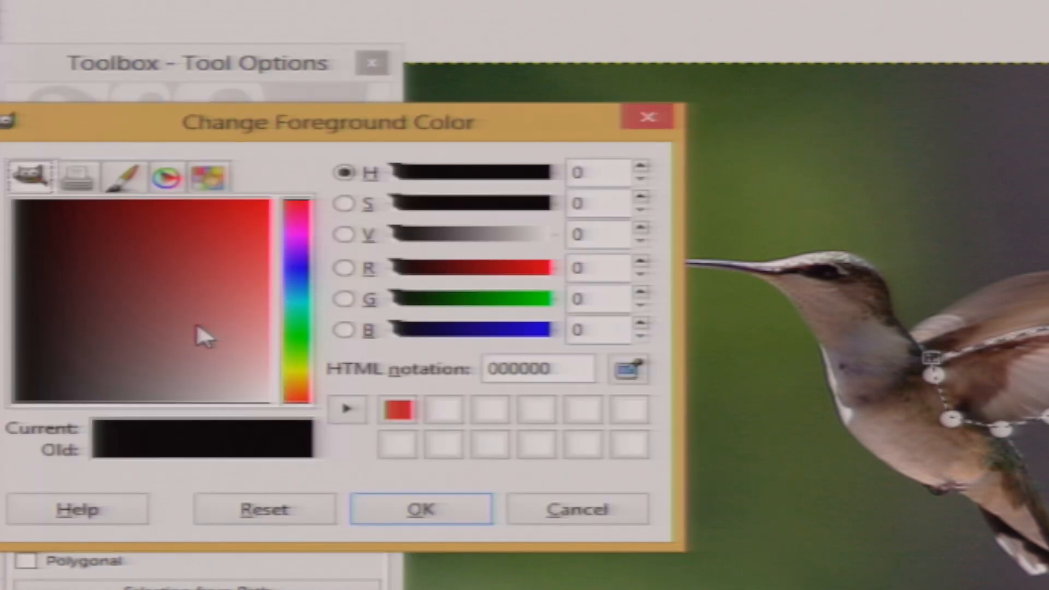
pyautogui.click(297, 331)
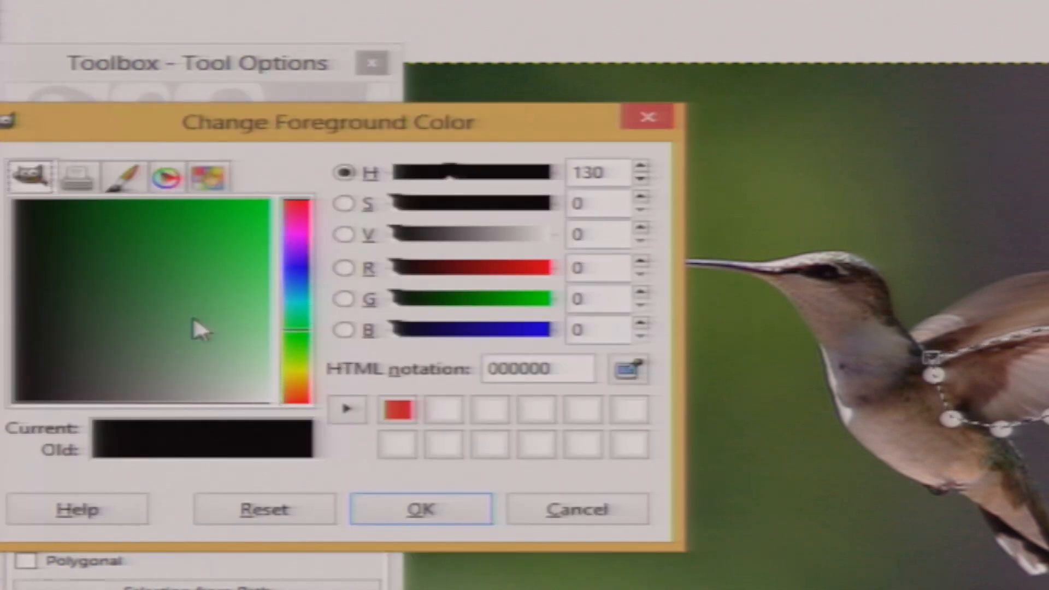
pyautogui.click(261, 225)
pyautogui.click(450, 514)
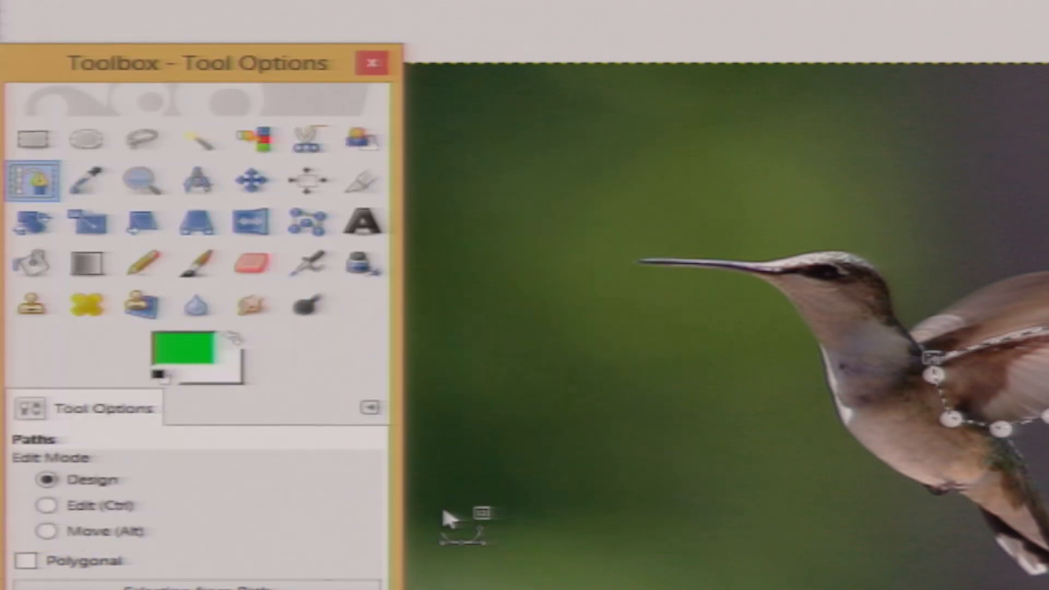
# Stroke the wing selection with a 6 px solid green line
pyautogui.click(10, 26)
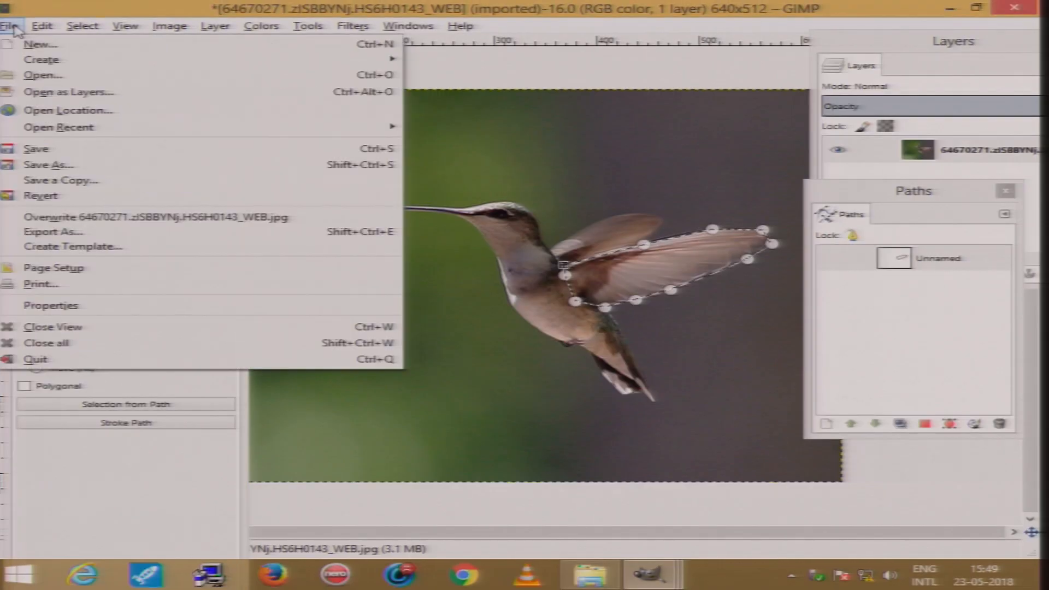
pyautogui.moveTo(39, 27)
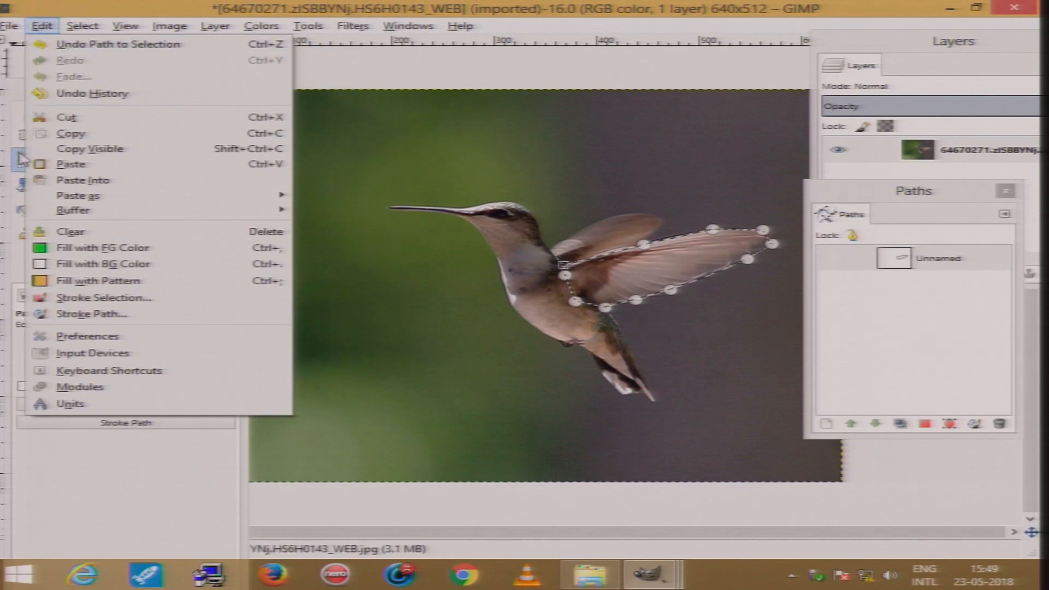
pyautogui.click(104, 297)
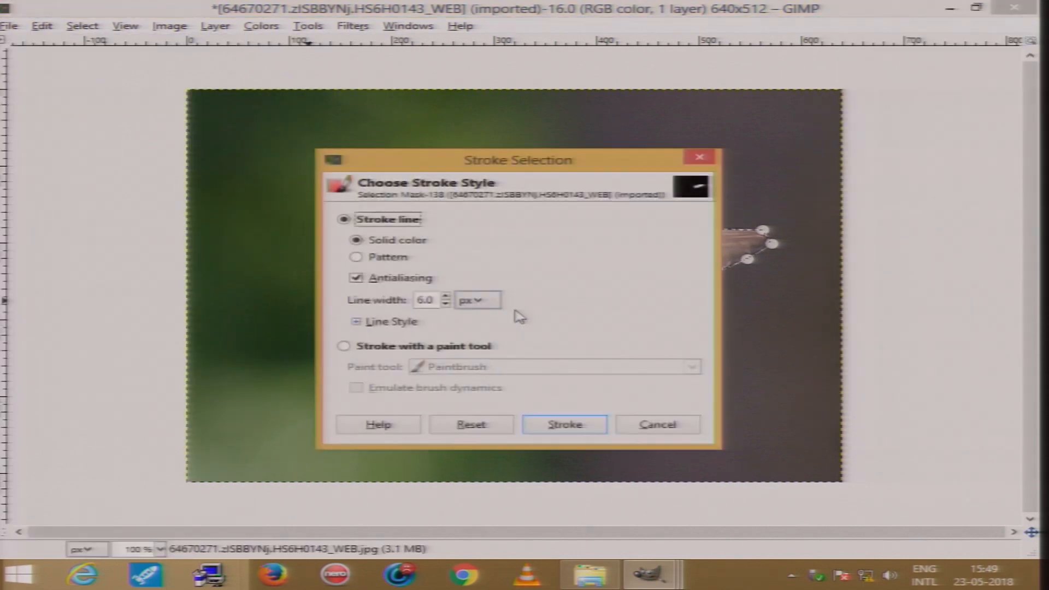
pyautogui.click(564, 424)
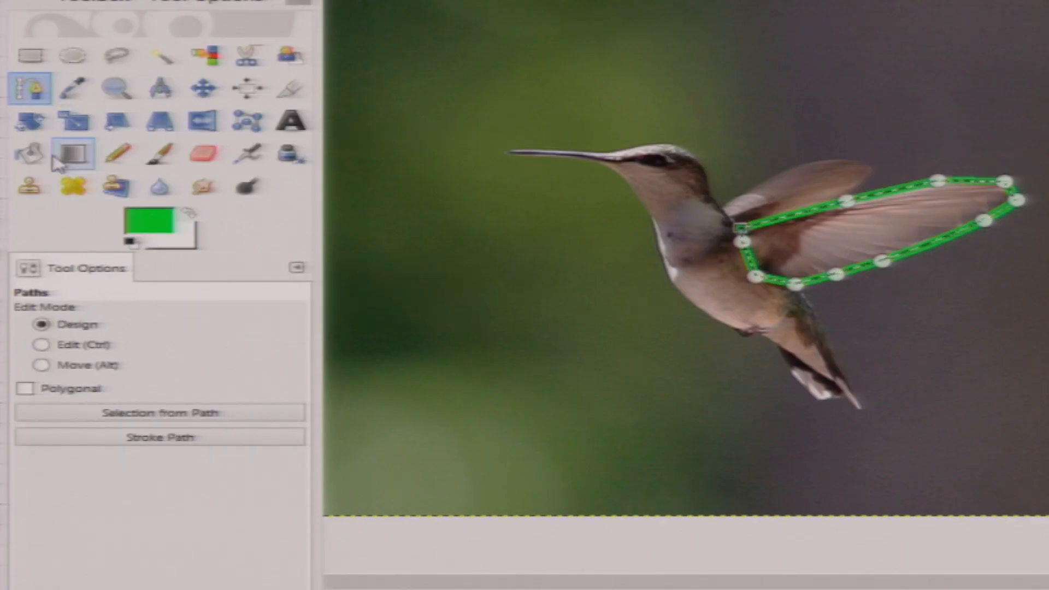
# Switch to the Bucket Fill tool and set the foreground colour to blue 1222f1
pyautogui.click(30, 156)
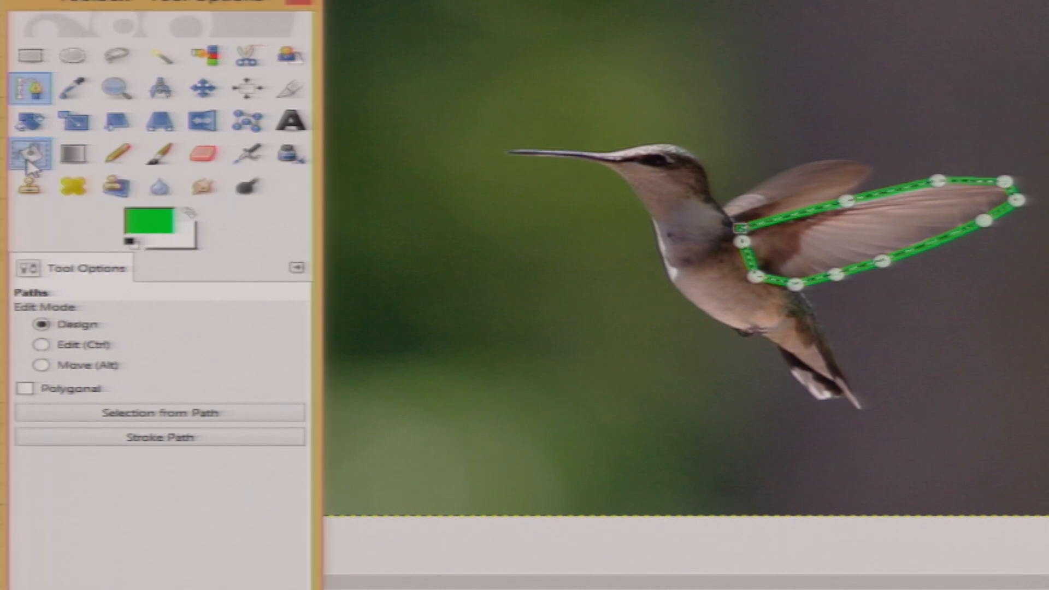
pyautogui.click(148, 224)
pyautogui.click(239, 159)
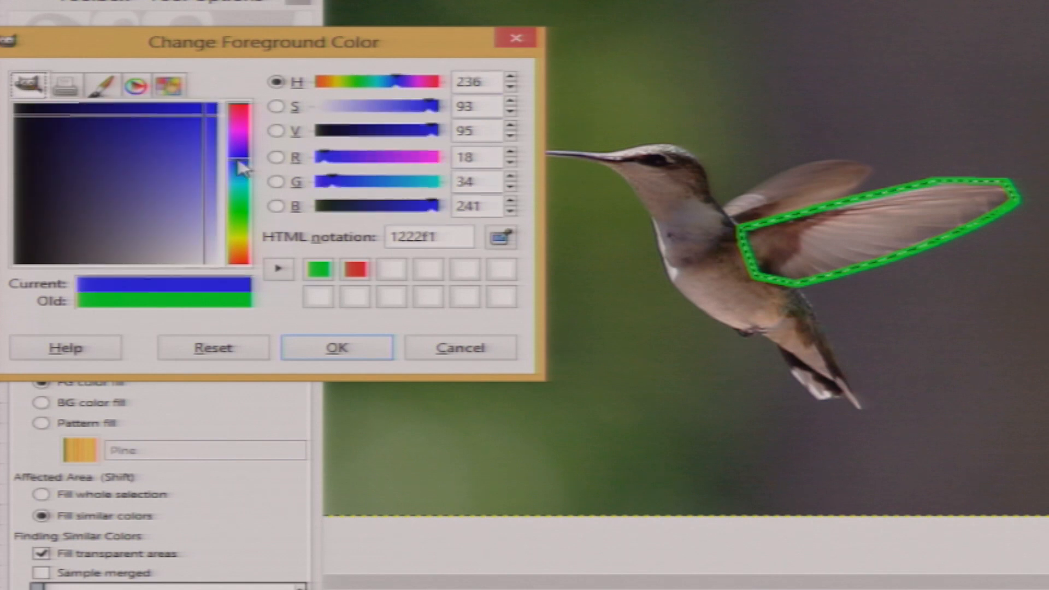
pyautogui.click(305, 354)
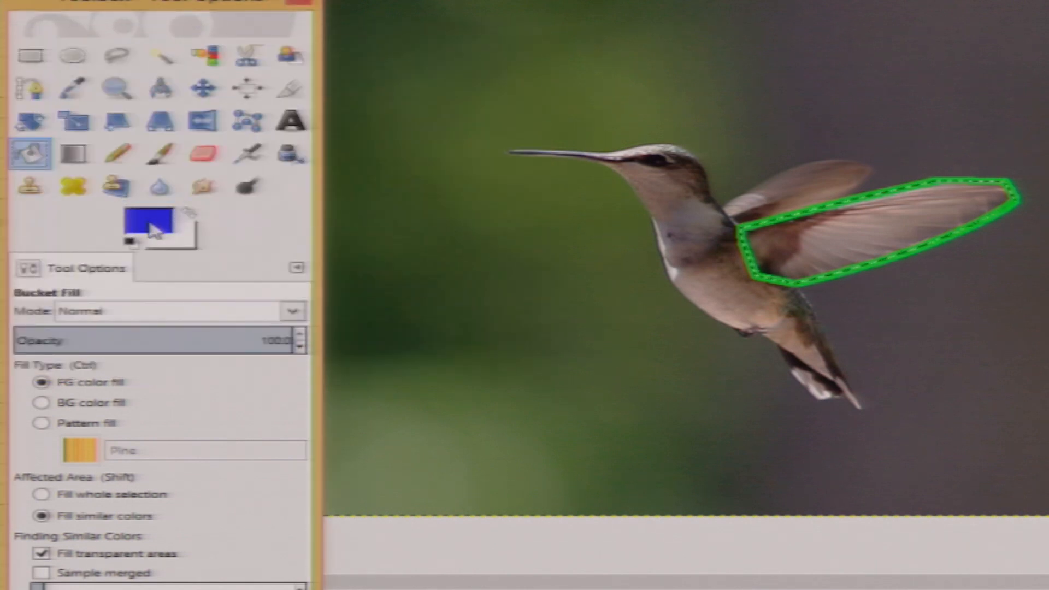
# Bucket-fill similar colours at several spots inside the wing selection with blue
pyautogui.click(804, 231)
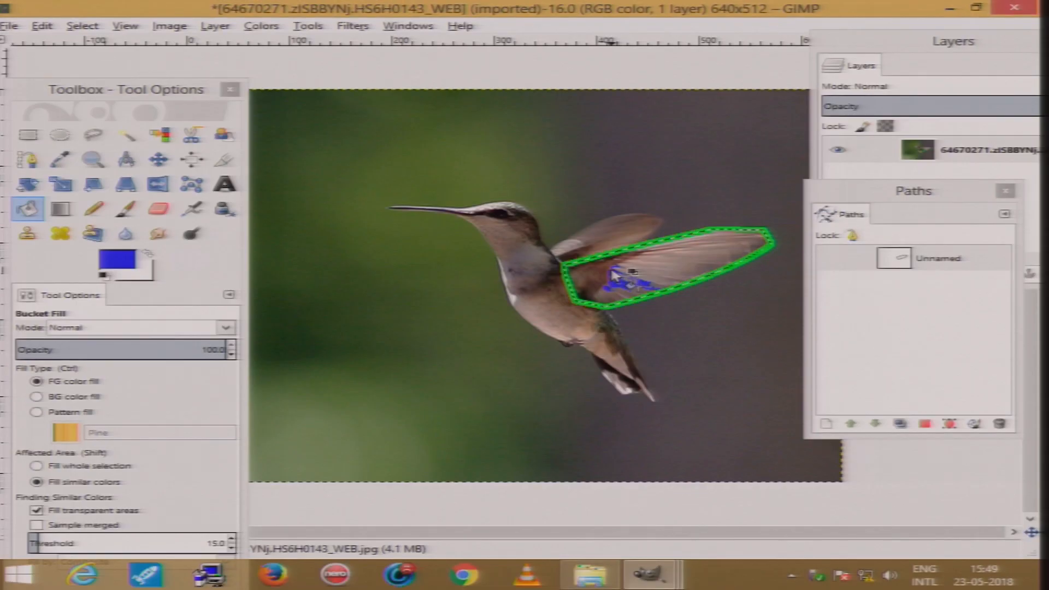
pyautogui.click(676, 256)
pyautogui.click(598, 273)
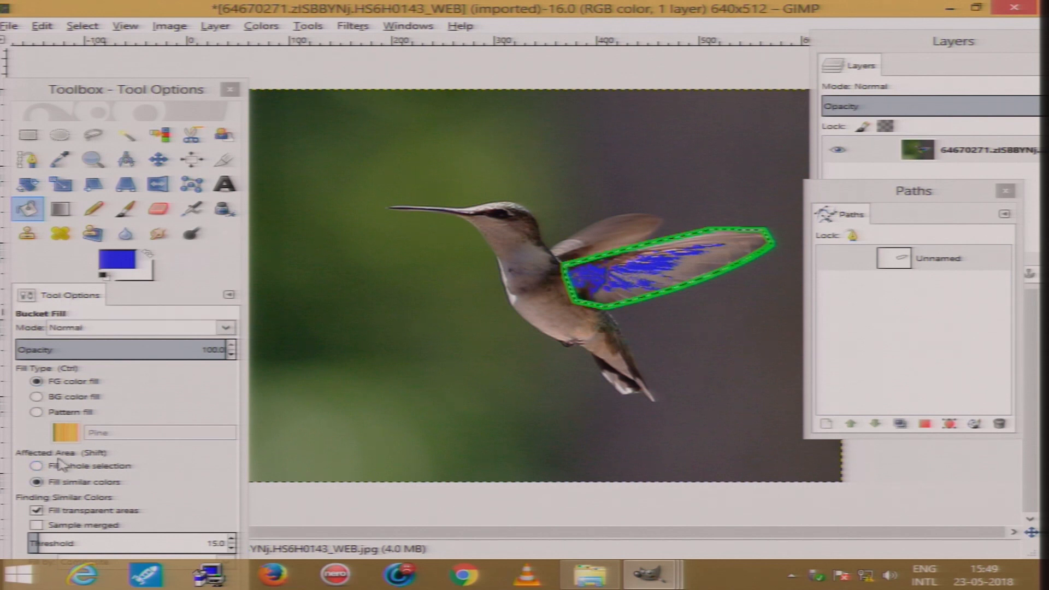
# Set Bucket Fill to fill the whole selection, fill the wing with blue, and deselect
pyautogui.click(41, 467)
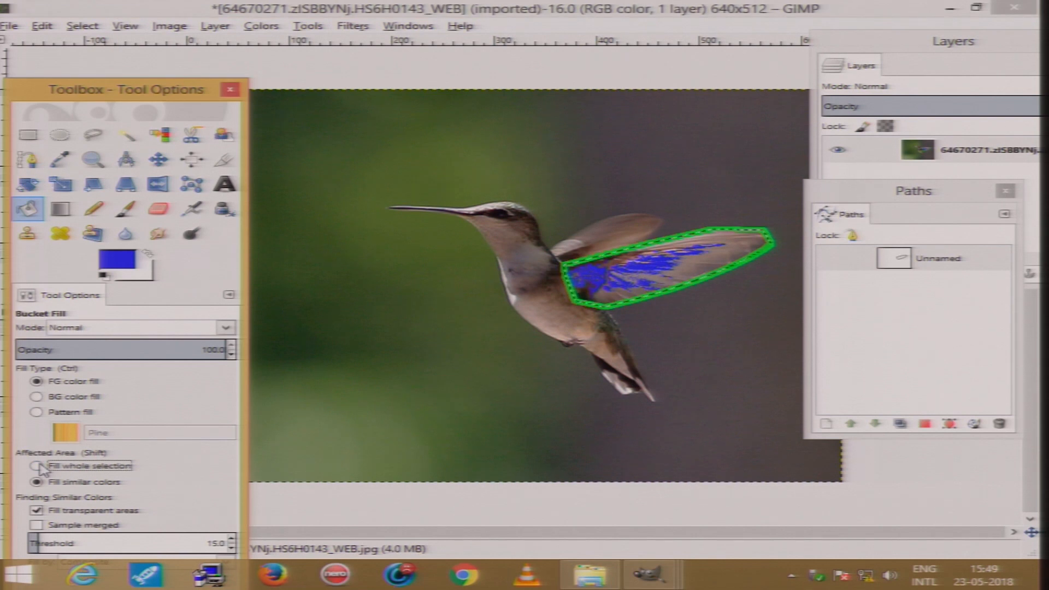
pyautogui.click(39, 468)
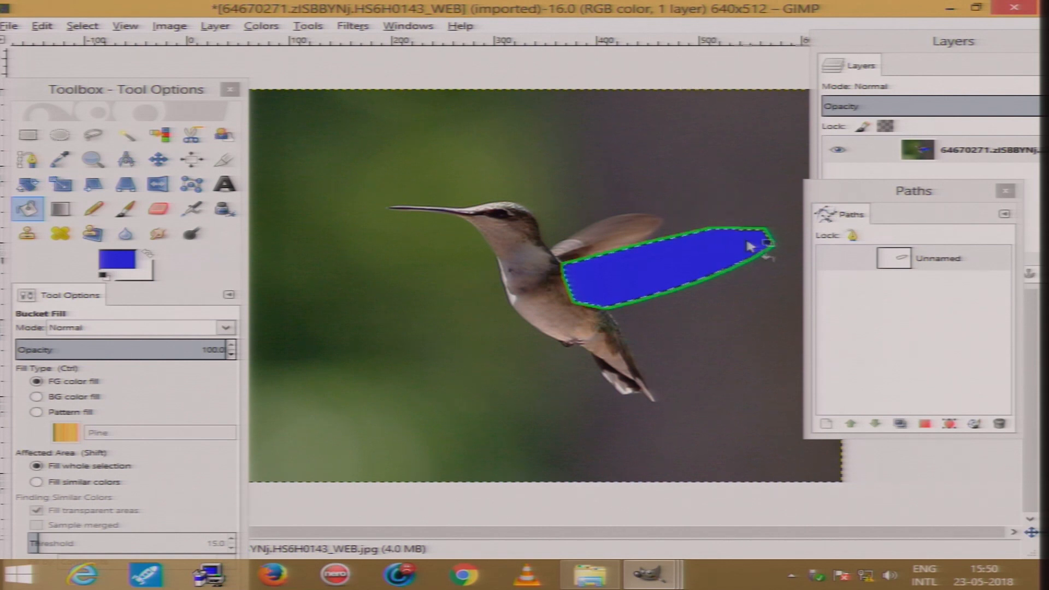
pyautogui.hotkey('ctrl', 'shift', 'a')
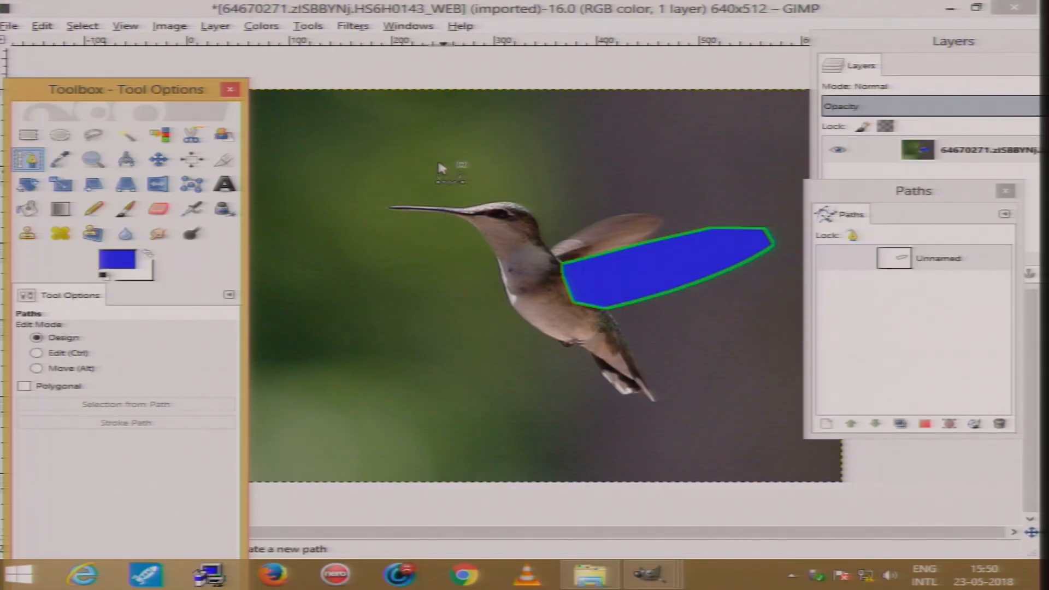
# With the Paths tool, create a new closed path of about eight anchors in the background left of the bird
pyautogui.click(339, 126)
pyautogui.click(530, 127)
pyautogui.moveTo(531, 127); pyautogui.dragTo(445, 167)
pyautogui.click(319, 193)
pyautogui.click(324, 309)
pyautogui.click(403, 329)
pyautogui.click(306, 359)
pyautogui.moveTo(283, 276); pyautogui.dragTo(282, 256)
pyautogui.click(275, 162)
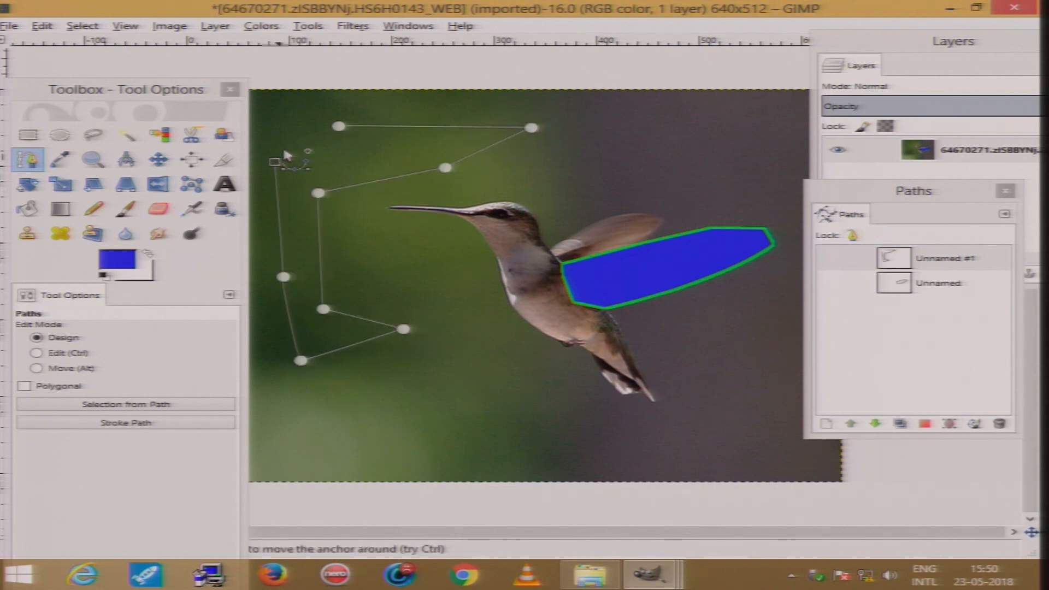
pyautogui.press('ctrl')
pyautogui.keyDown('ctrl'); pyautogui.click(339, 129); pyautogui.keyUp('ctrl')
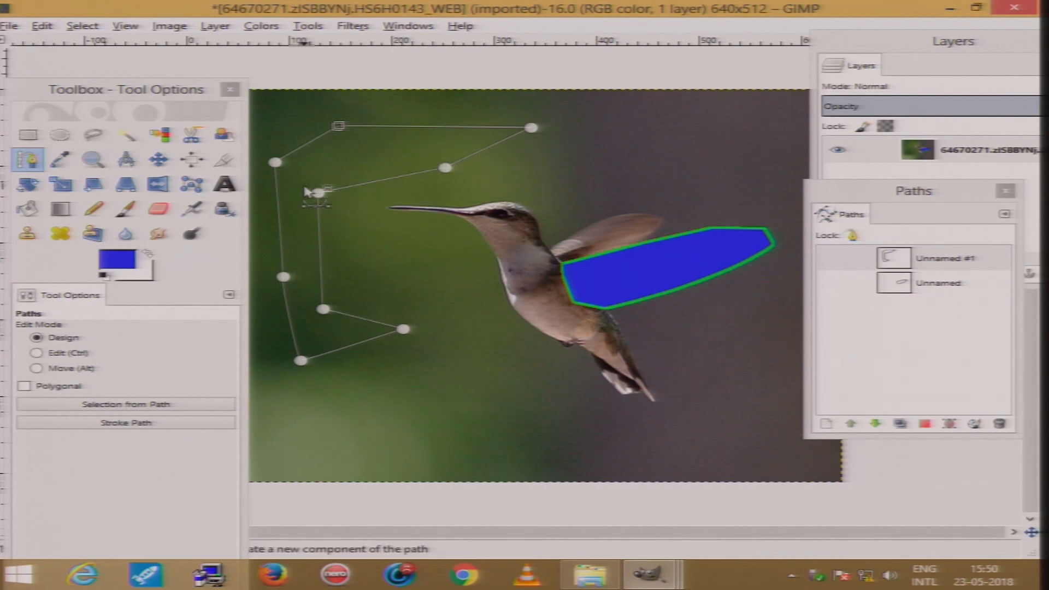
# Reshape the new path by dragging several of its anchors outward
pyautogui.moveTo(445, 168); pyautogui.dragTo(550, 172)
pyautogui.moveTo(533, 128); pyautogui.dragTo(649, 123)
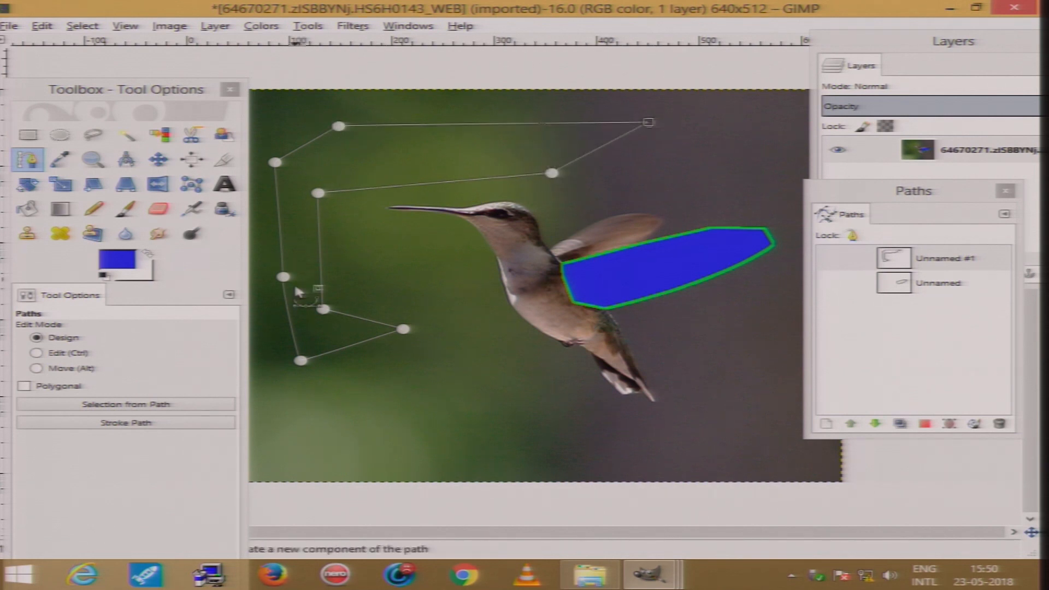
pyautogui.moveTo(316, 311); pyautogui.dragTo(366, 282)
pyautogui.moveTo(288, 281); pyautogui.dragTo(278, 299)
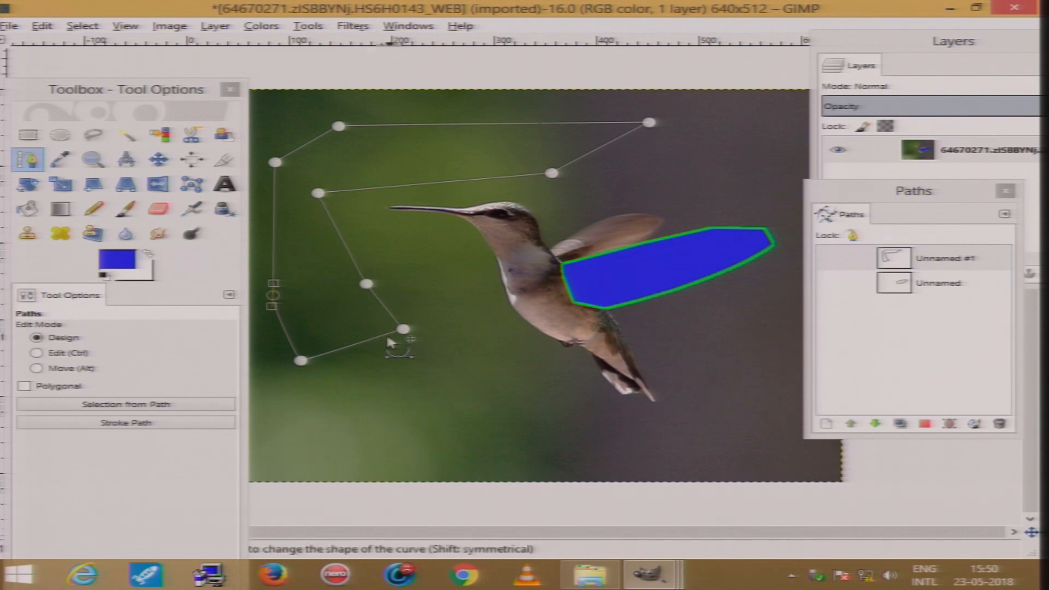
pyautogui.moveTo(301, 363); pyautogui.dragTo(303, 404)
pyautogui.moveTo(405, 332); pyautogui.dragTo(465, 367)
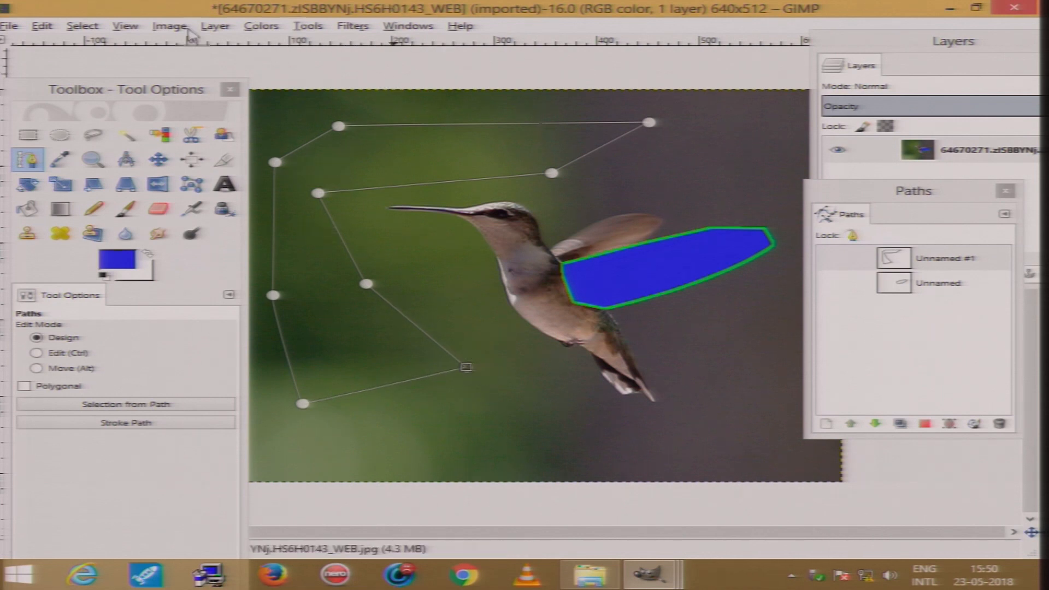
# Stroke the new path with the blue foreground colour
pyautogui.click(44, 26)
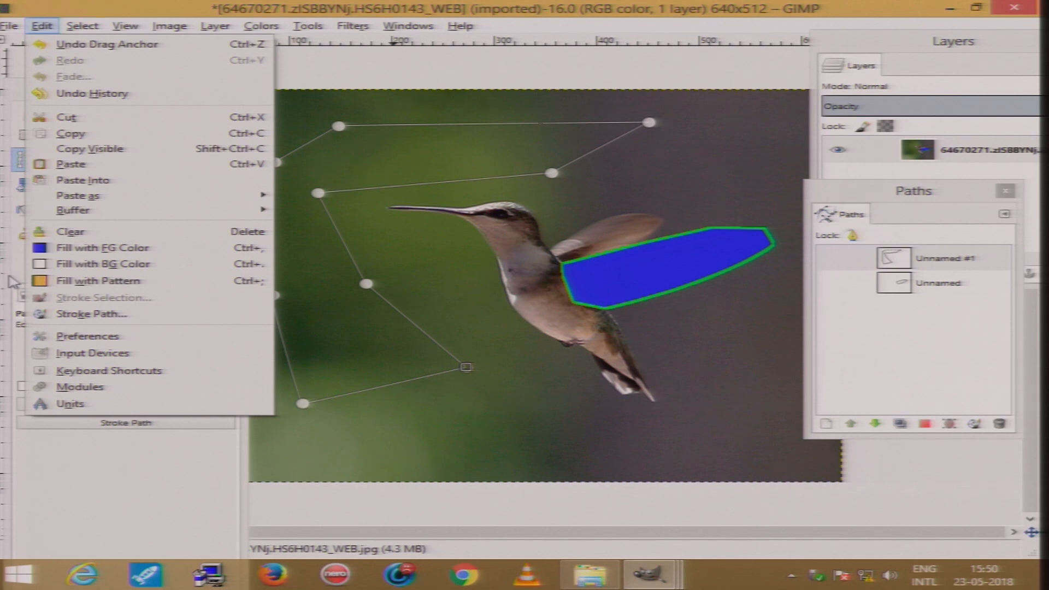
pyautogui.click(80, 314)
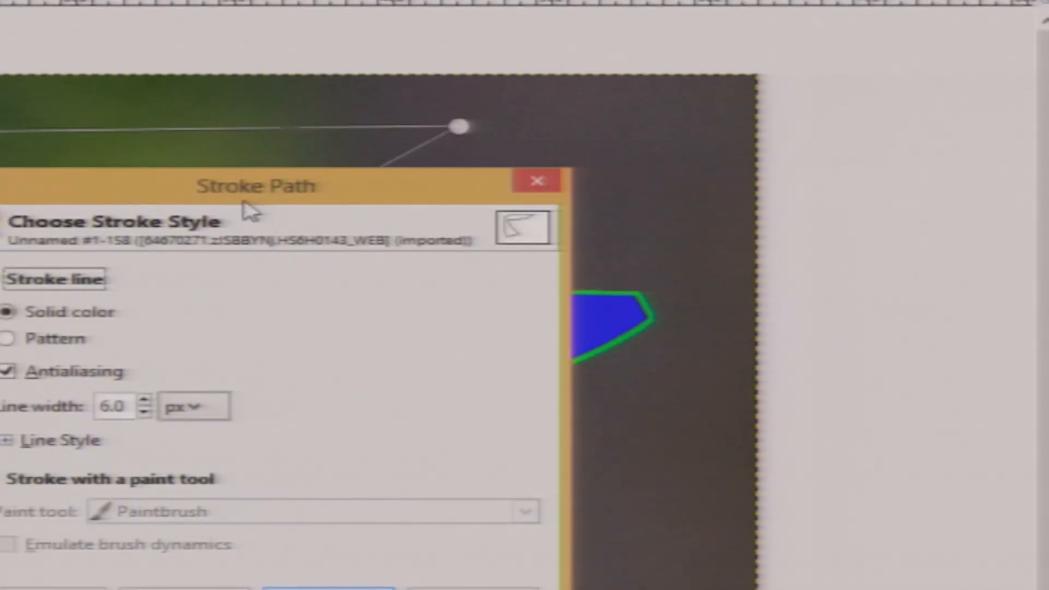
pyautogui.moveTo(158, 191)
pyautogui.mouseDown()
pyautogui.moveTo(715, 59)
pyautogui.moveTo(466, 19)
pyautogui.mouseUp()
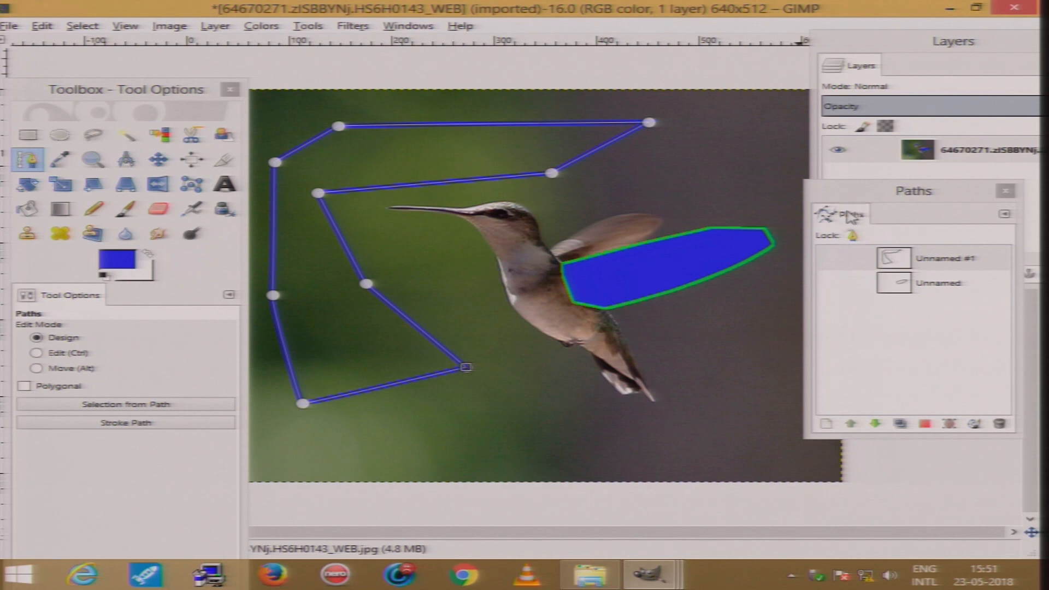
# Select each of the two paths in turn in the Paths dialog to compare them
pyautogui.moveTo(869, 202); pyautogui.dragTo(517, 61)
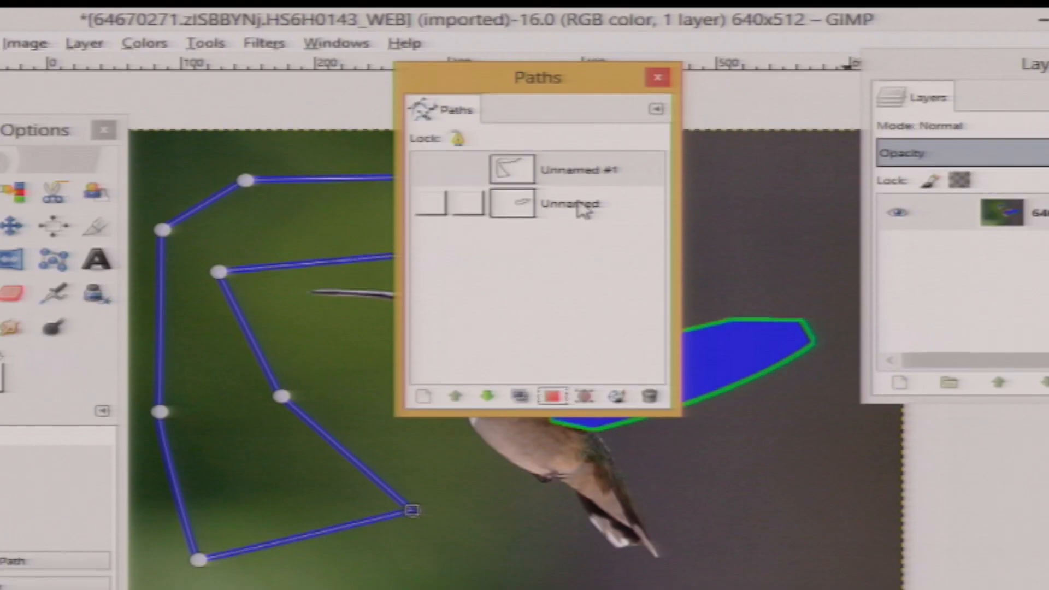
pyautogui.click(592, 146)
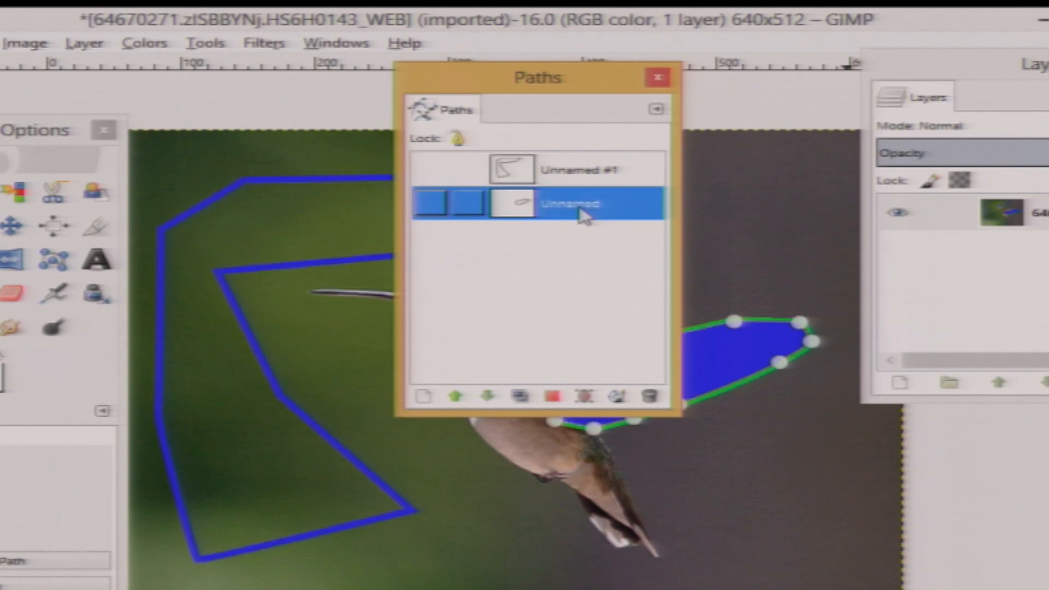
pyautogui.moveTo(466, 89); pyautogui.dragTo(62, 120)
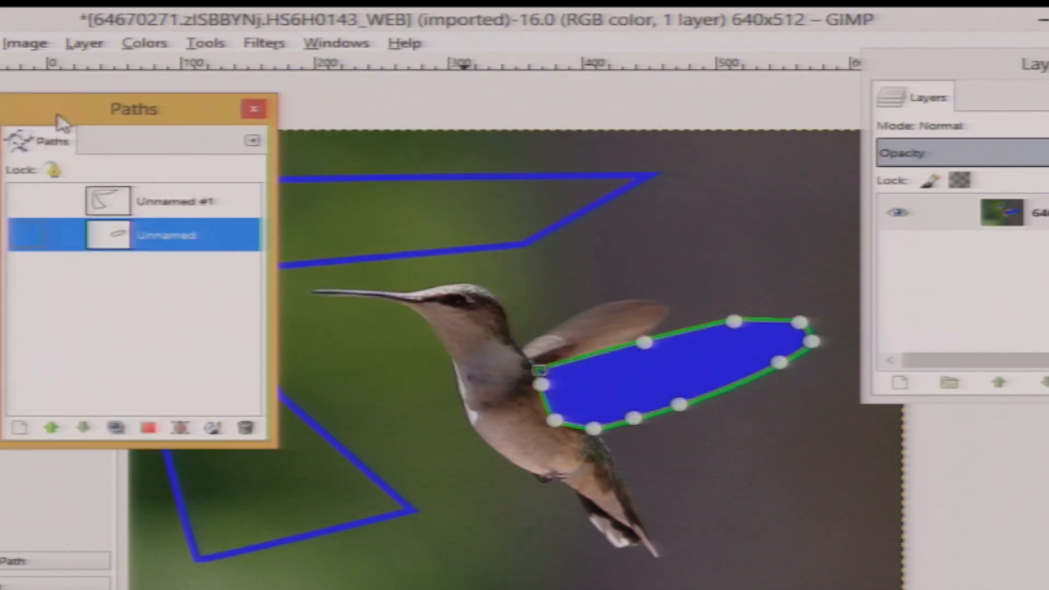
pyautogui.click(183, 207)
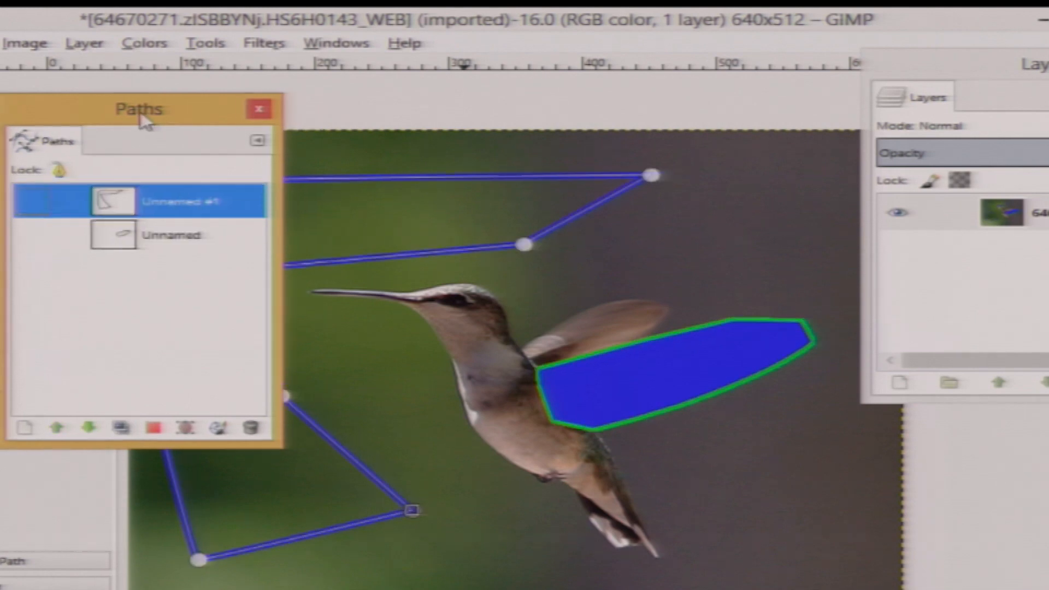
pyautogui.moveTo(141, 113); pyautogui.dragTo(939, 232)
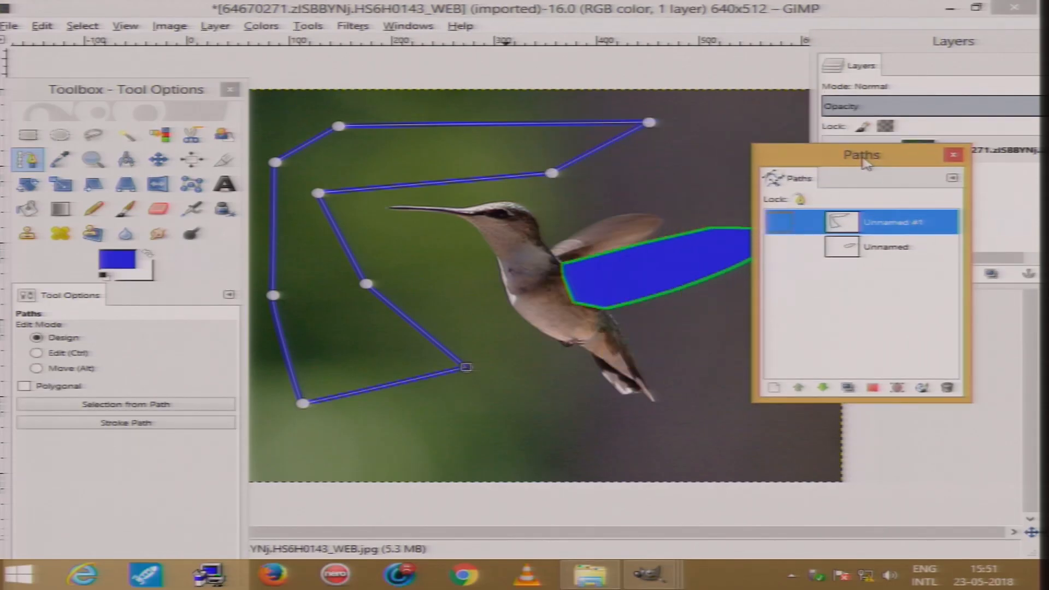
pyautogui.moveTo(864, 164); pyautogui.dragTo(928, 307)
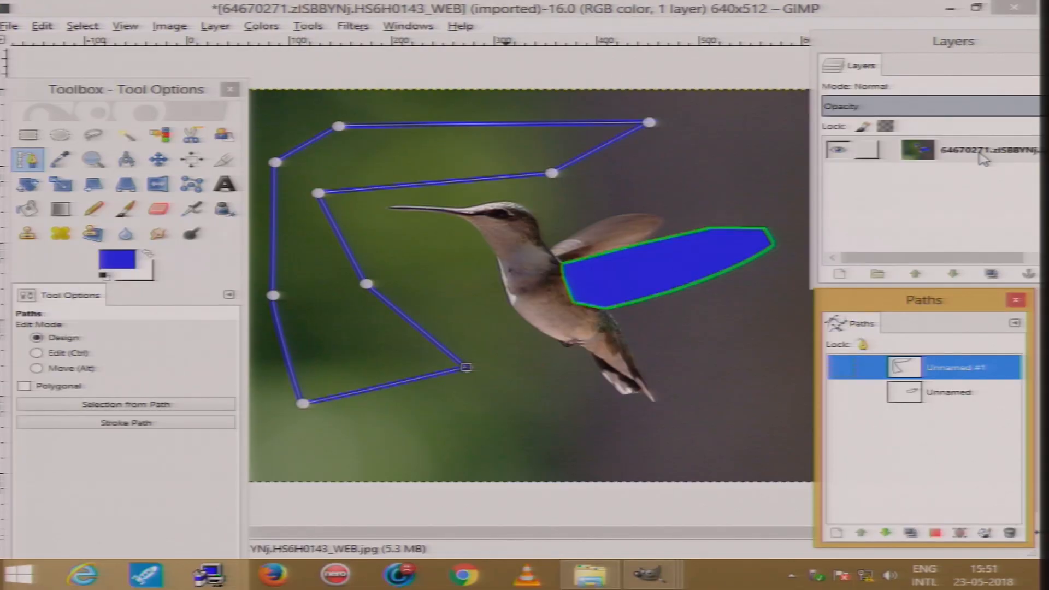
# Add a layer mask initialised from the selection to the image layer, then undo it
pyautogui.rightClick(983, 159)
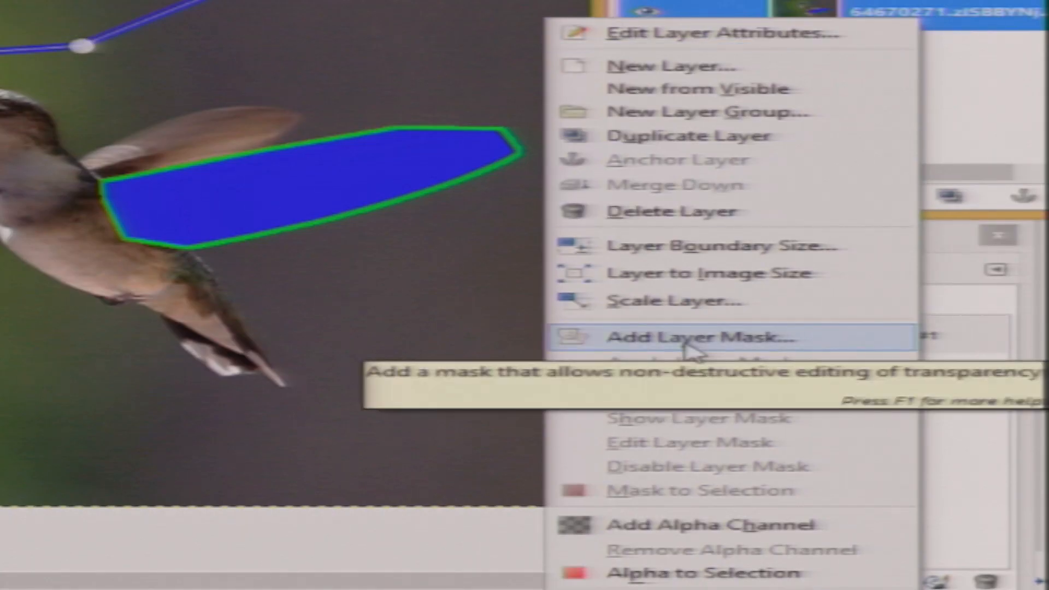
pyautogui.click(685, 340)
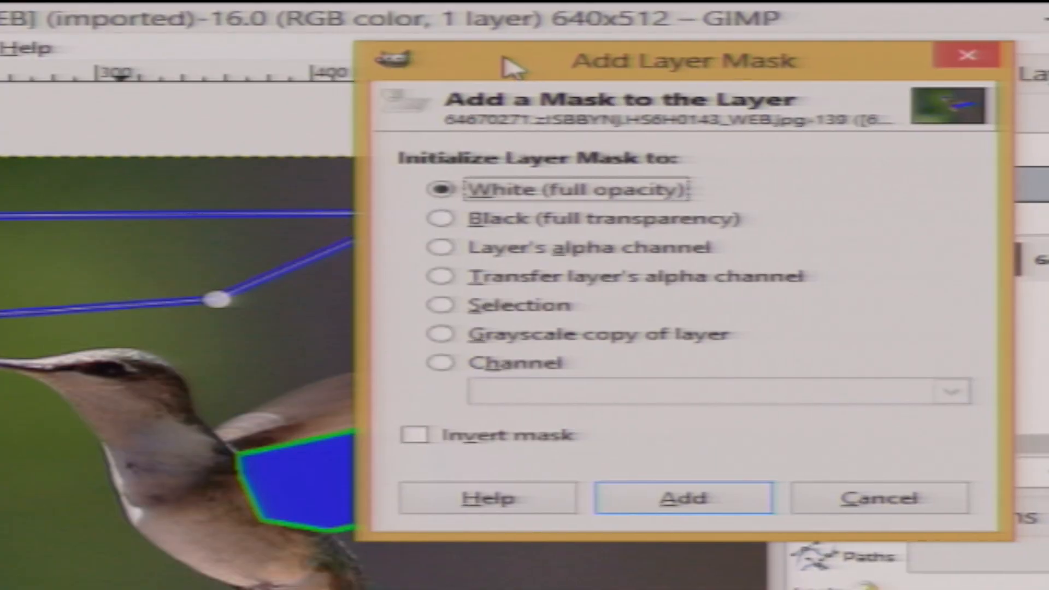
pyautogui.click(473, 312)
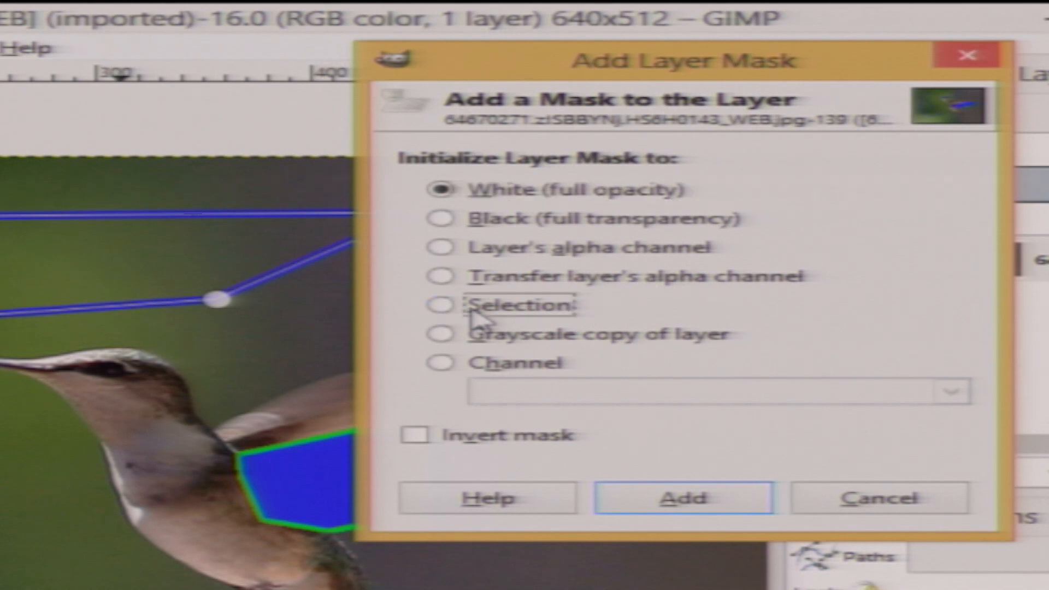
pyautogui.click(689, 499)
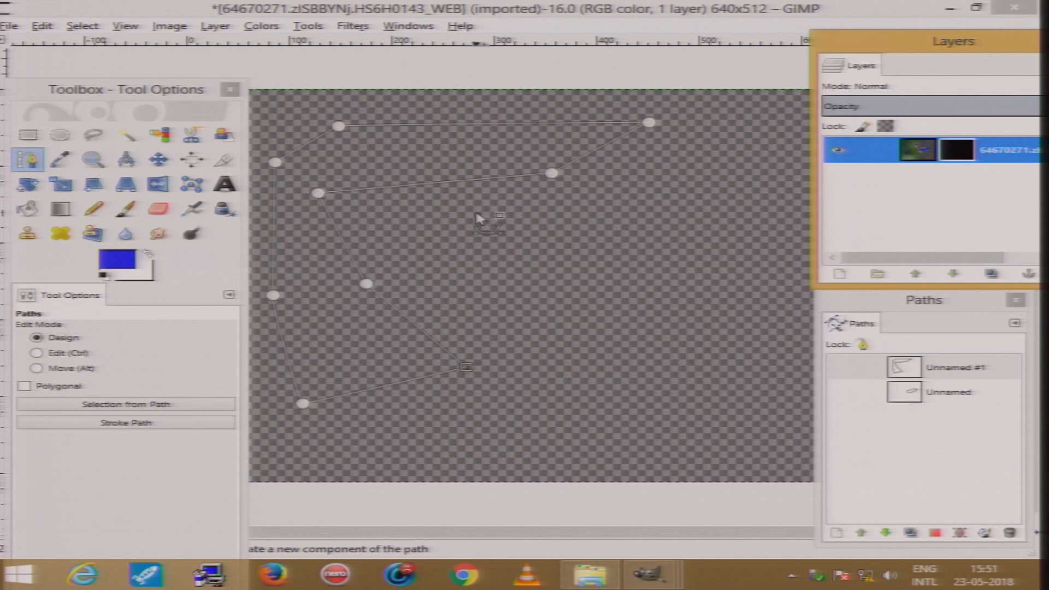
pyautogui.click(915, 158)
pyautogui.hotkey('ctrl', 'z')
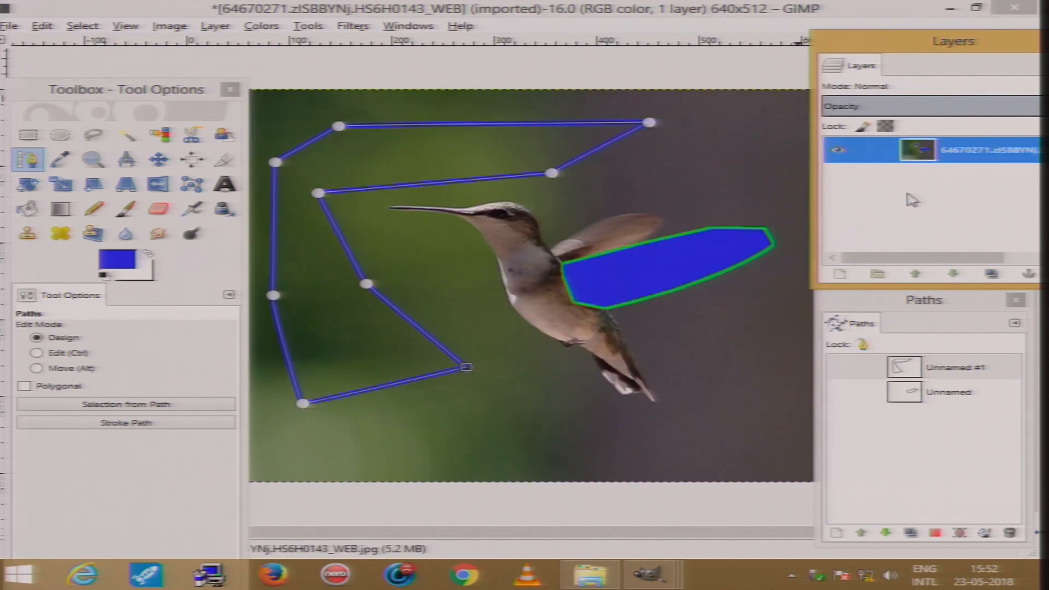
# Add a selection-initialised layer mask to the image layer again from the detached Layers dialog
pyautogui.moveTo(889, 47); pyautogui.dragTo(701, 36)
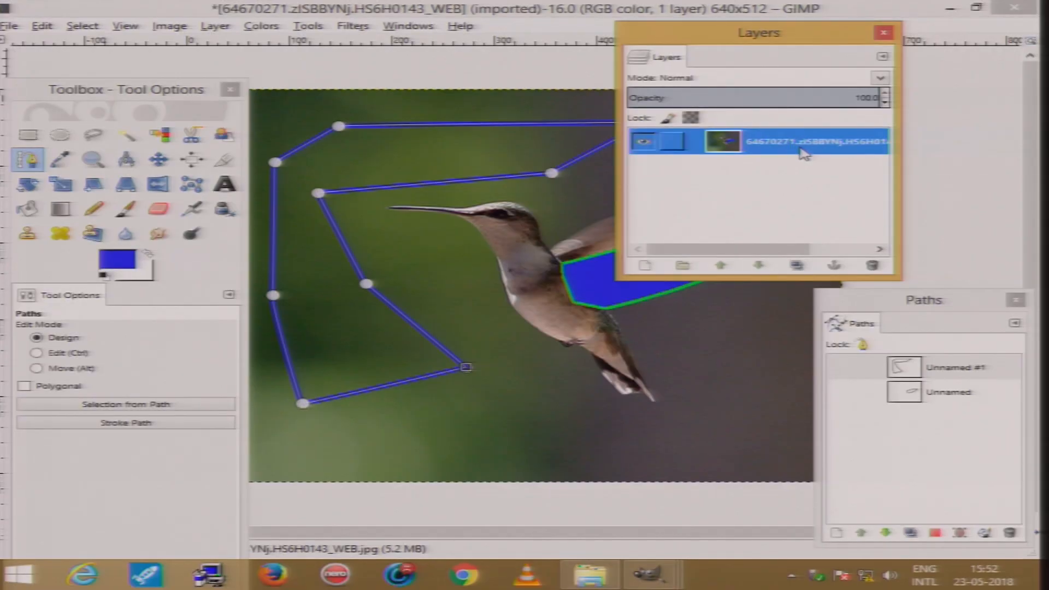
pyautogui.rightClick(805, 150)
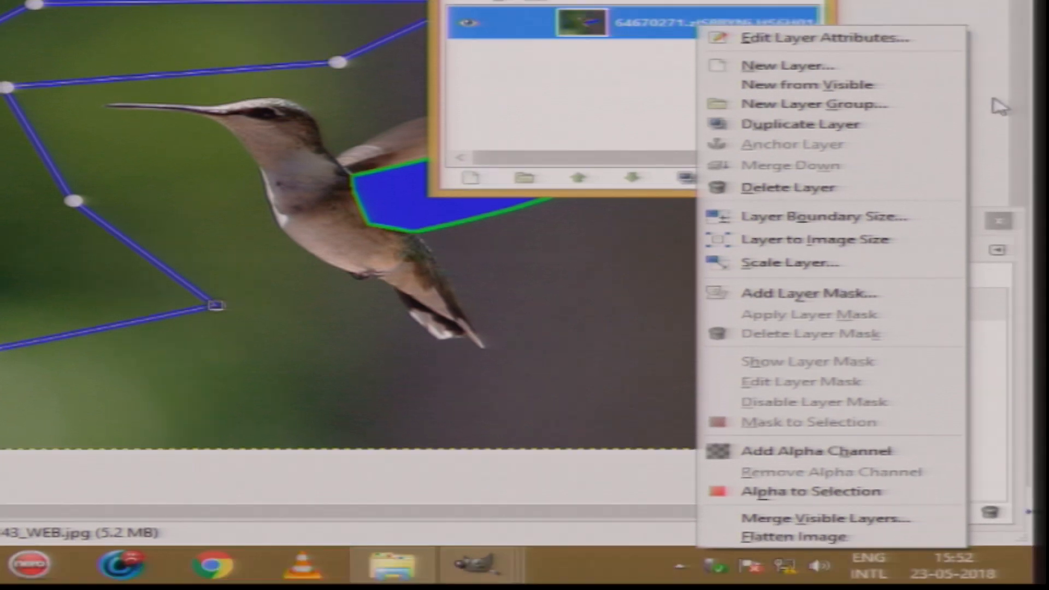
pyautogui.click(880, 291)
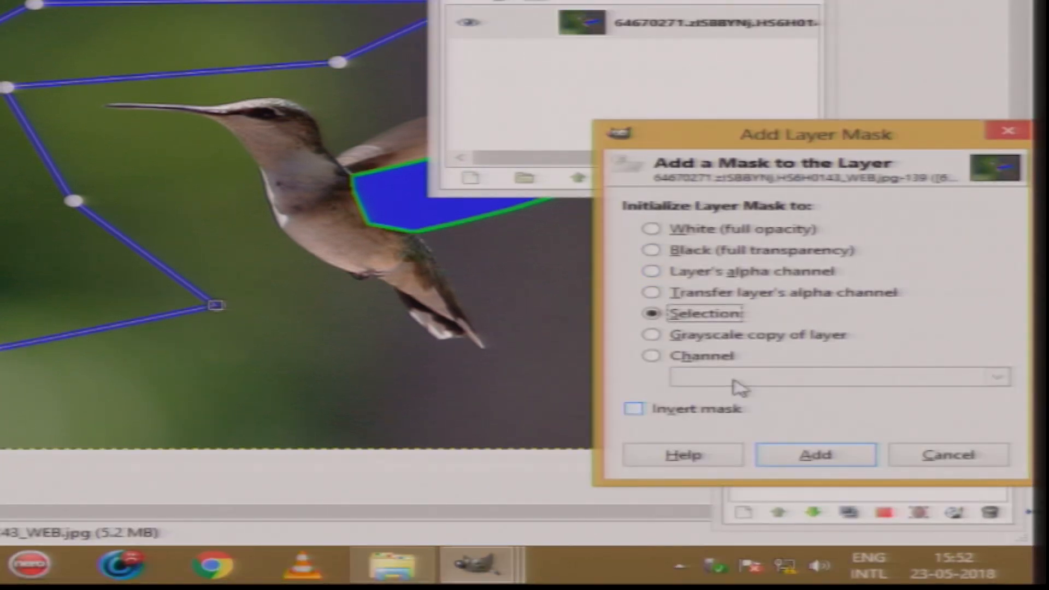
pyautogui.click(810, 456)
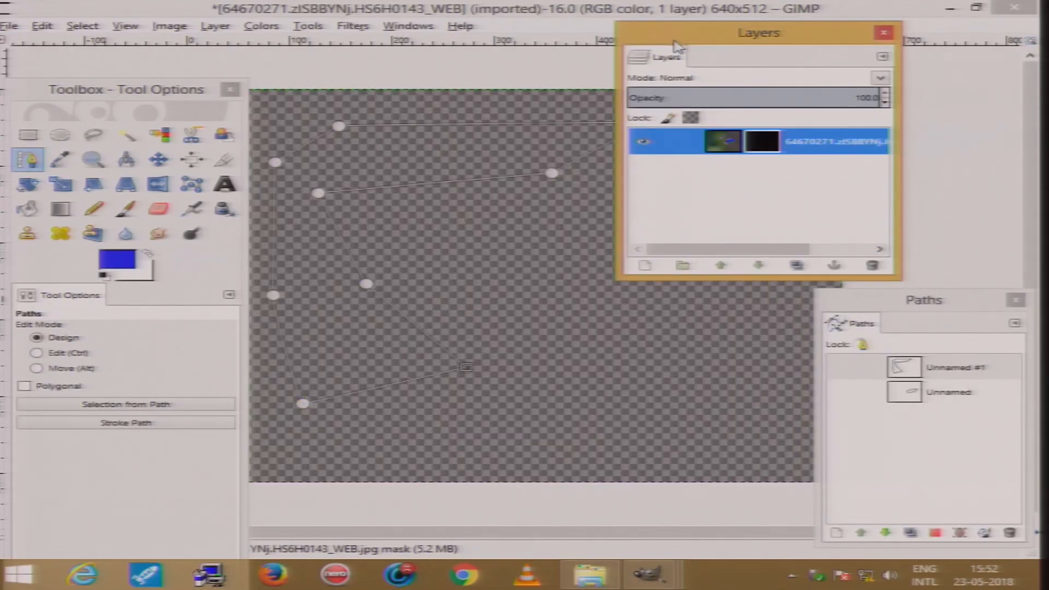
pyautogui.moveTo(677, 35); pyautogui.dragTo(753, 40)
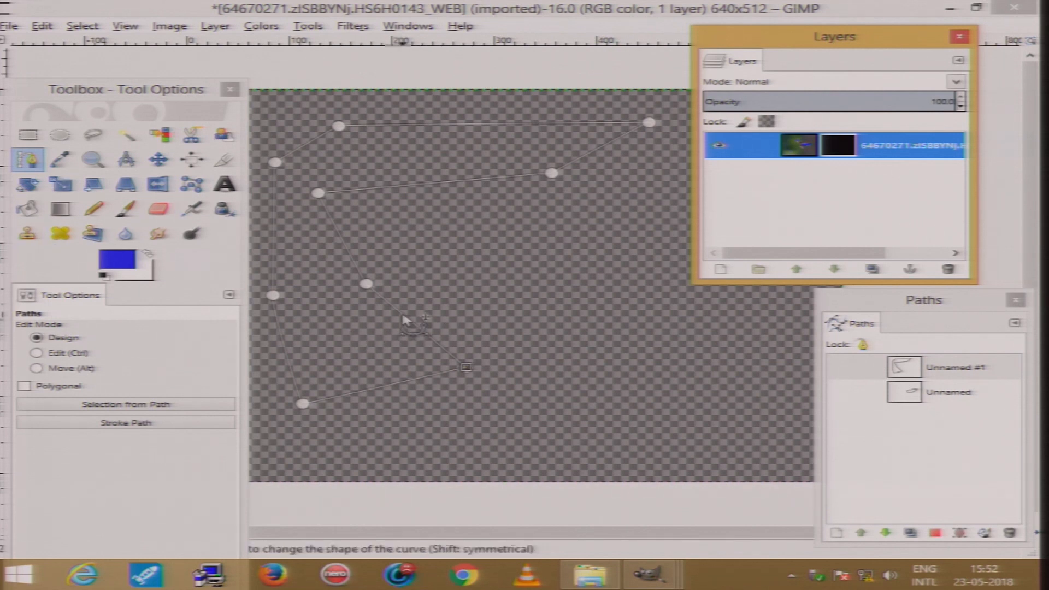
# Set the foreground colour to near-black 05060b
pyautogui.click(111, 260)
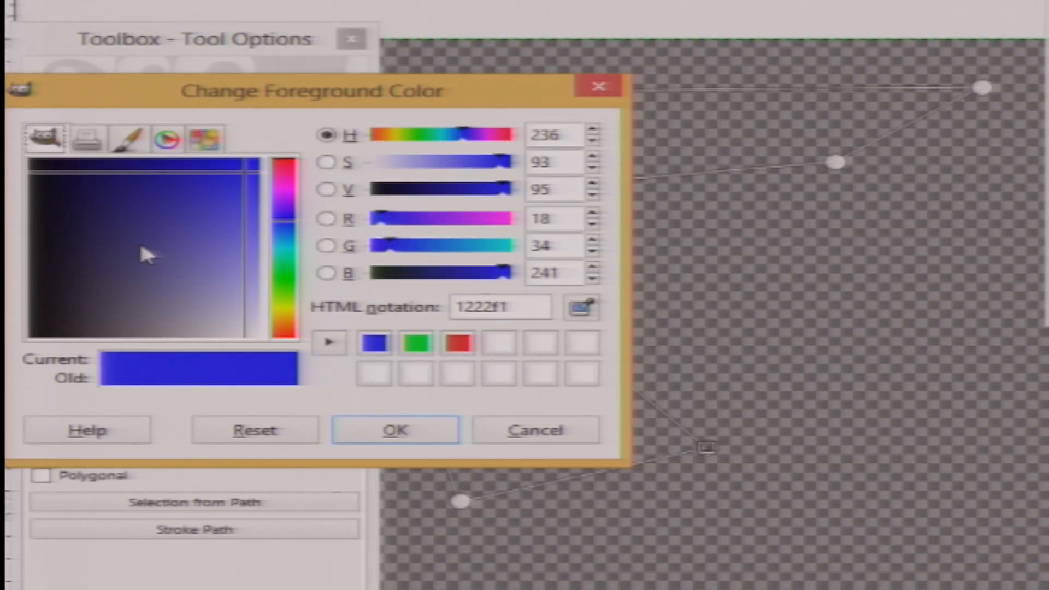
pyautogui.click(44, 164)
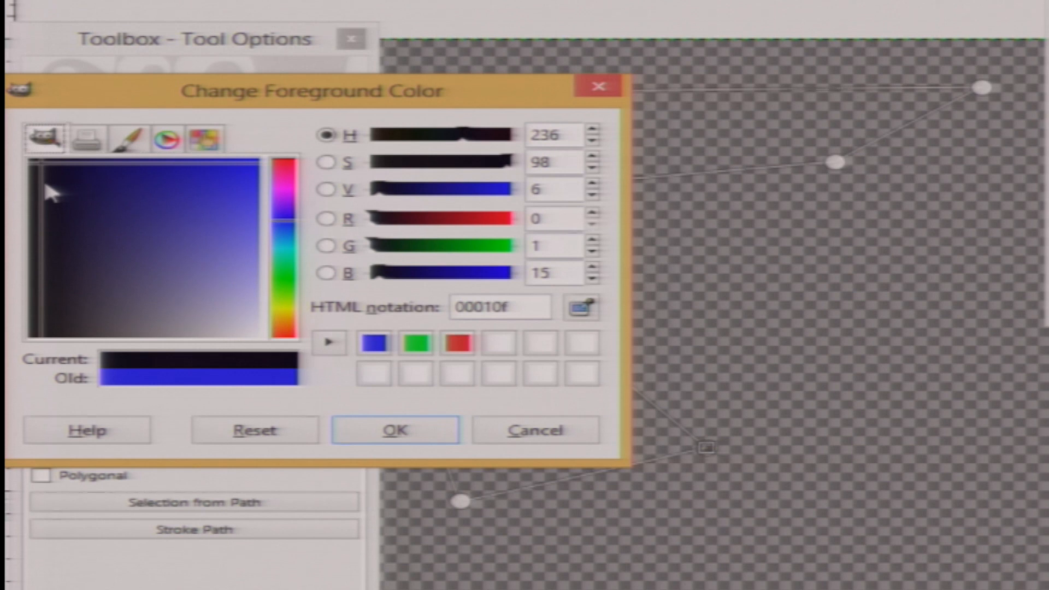
pyautogui.click(41, 247)
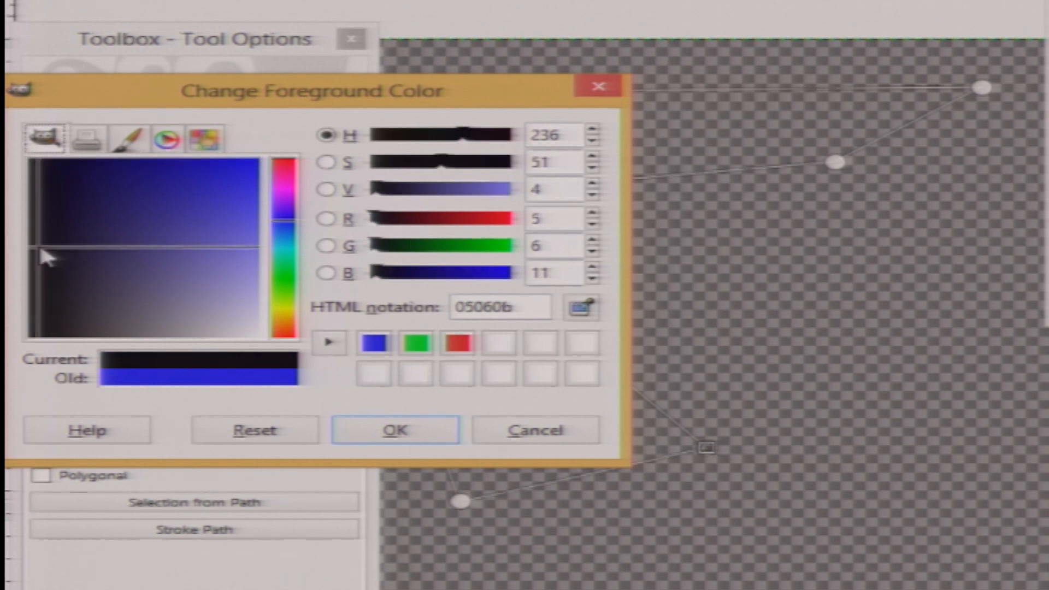
pyautogui.click(389, 431)
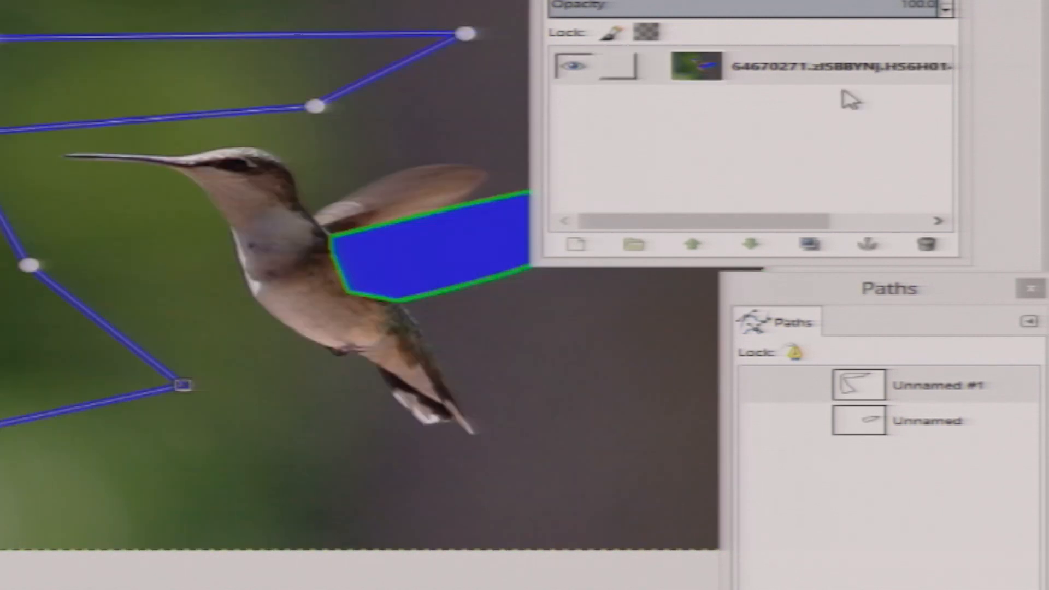
# Add a layer mask from the selection once more, select the layer and mask thumbnails, and undo the mask
pyautogui.rightClick(847, 68)
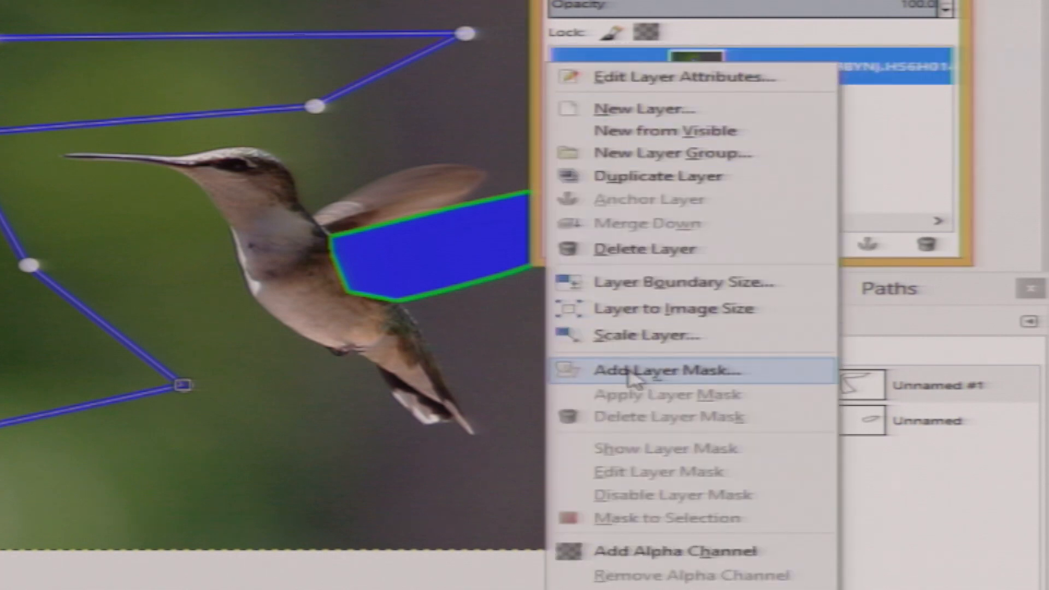
pyautogui.click(570, 370)
pyautogui.click(516, 401)
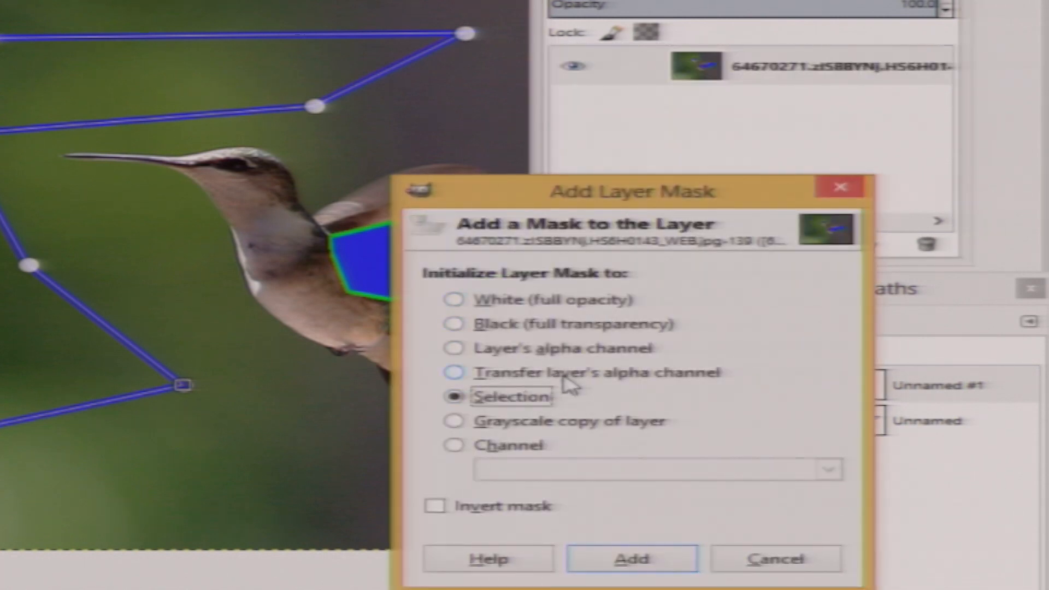
pyautogui.click(600, 559)
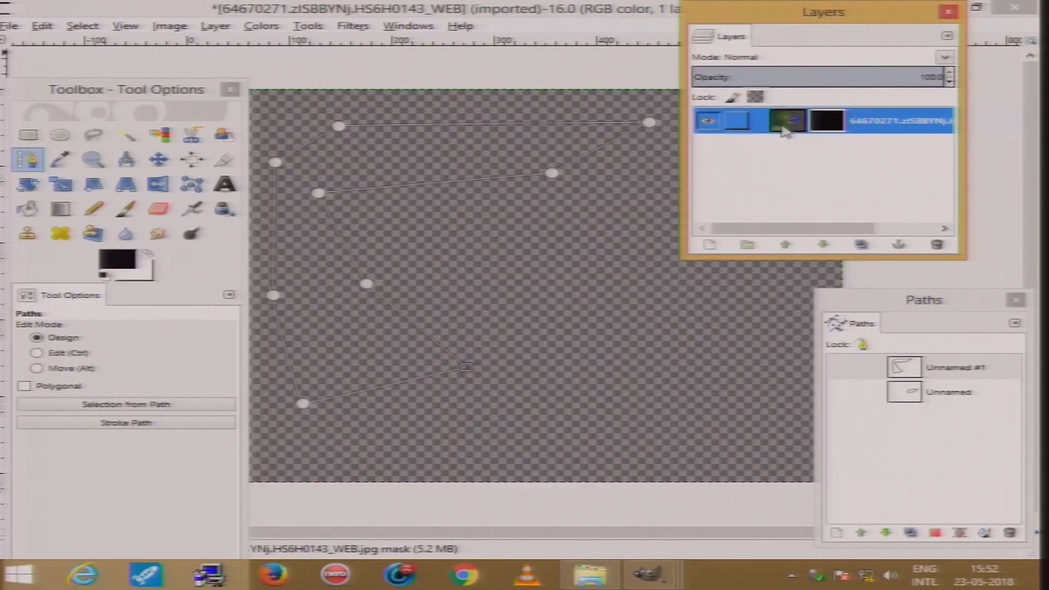
pyautogui.click(786, 130)
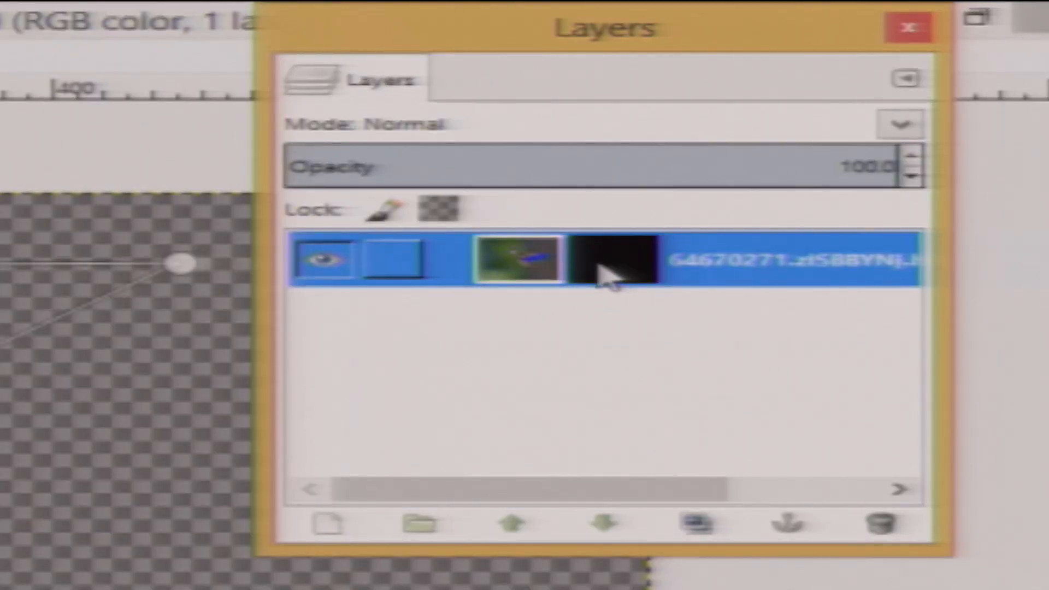
pyautogui.click(823, 129)
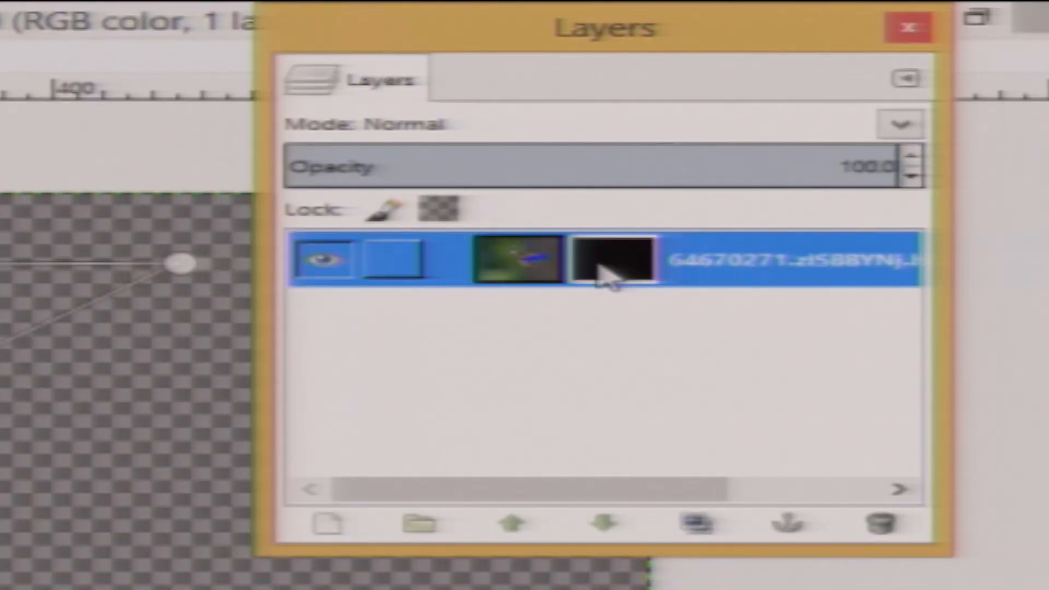
pyautogui.click(544, 279)
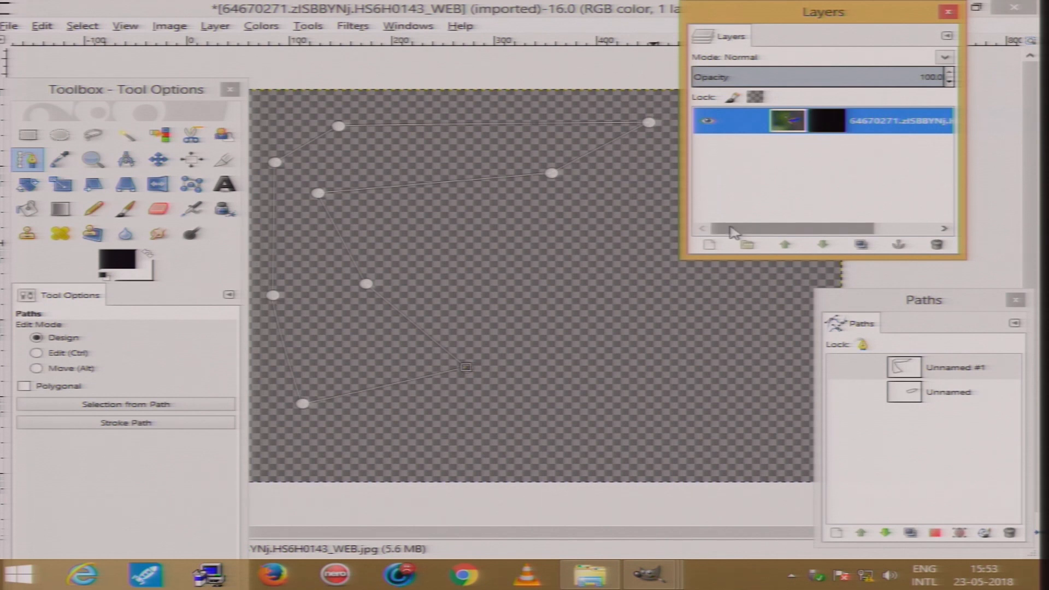
pyautogui.hotkey('ctrl', 'z')
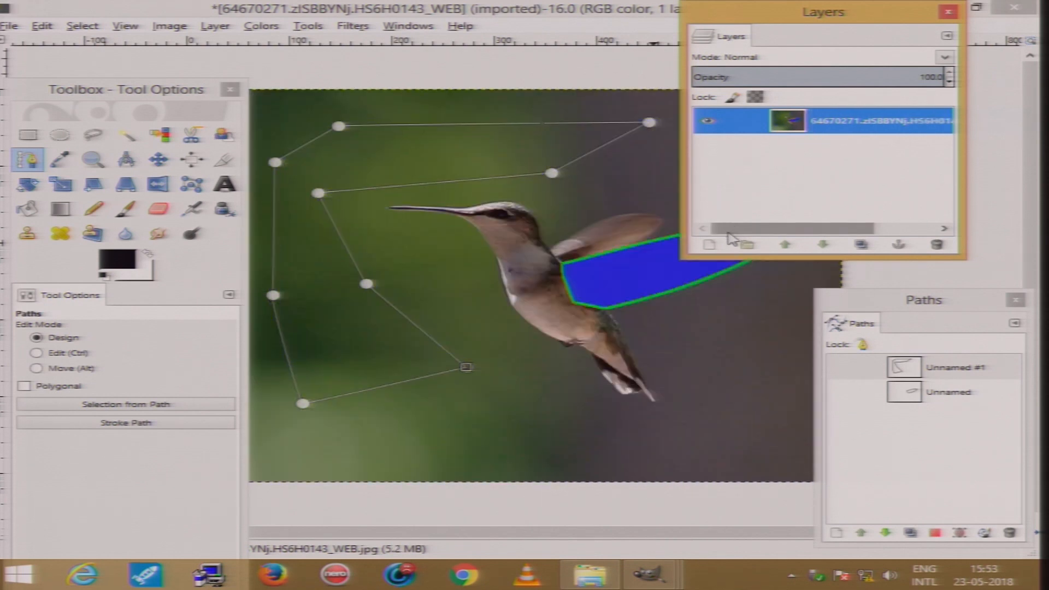
pyautogui.moveTo(869, 308); pyautogui.dragTo(740, 222)
pyautogui.moveTo(905, 336); pyautogui.dragTo(965, 333)
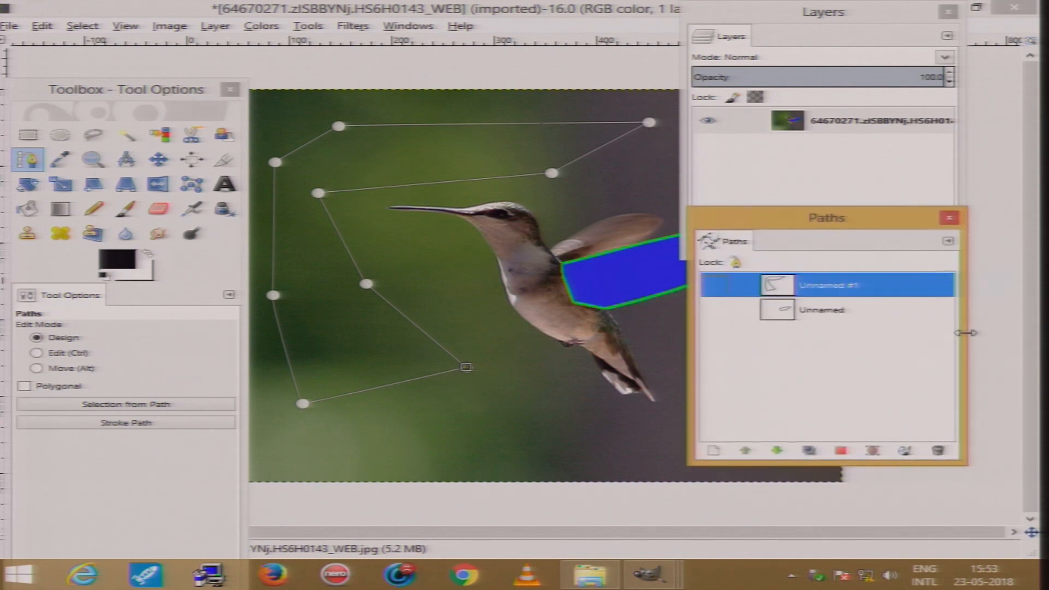